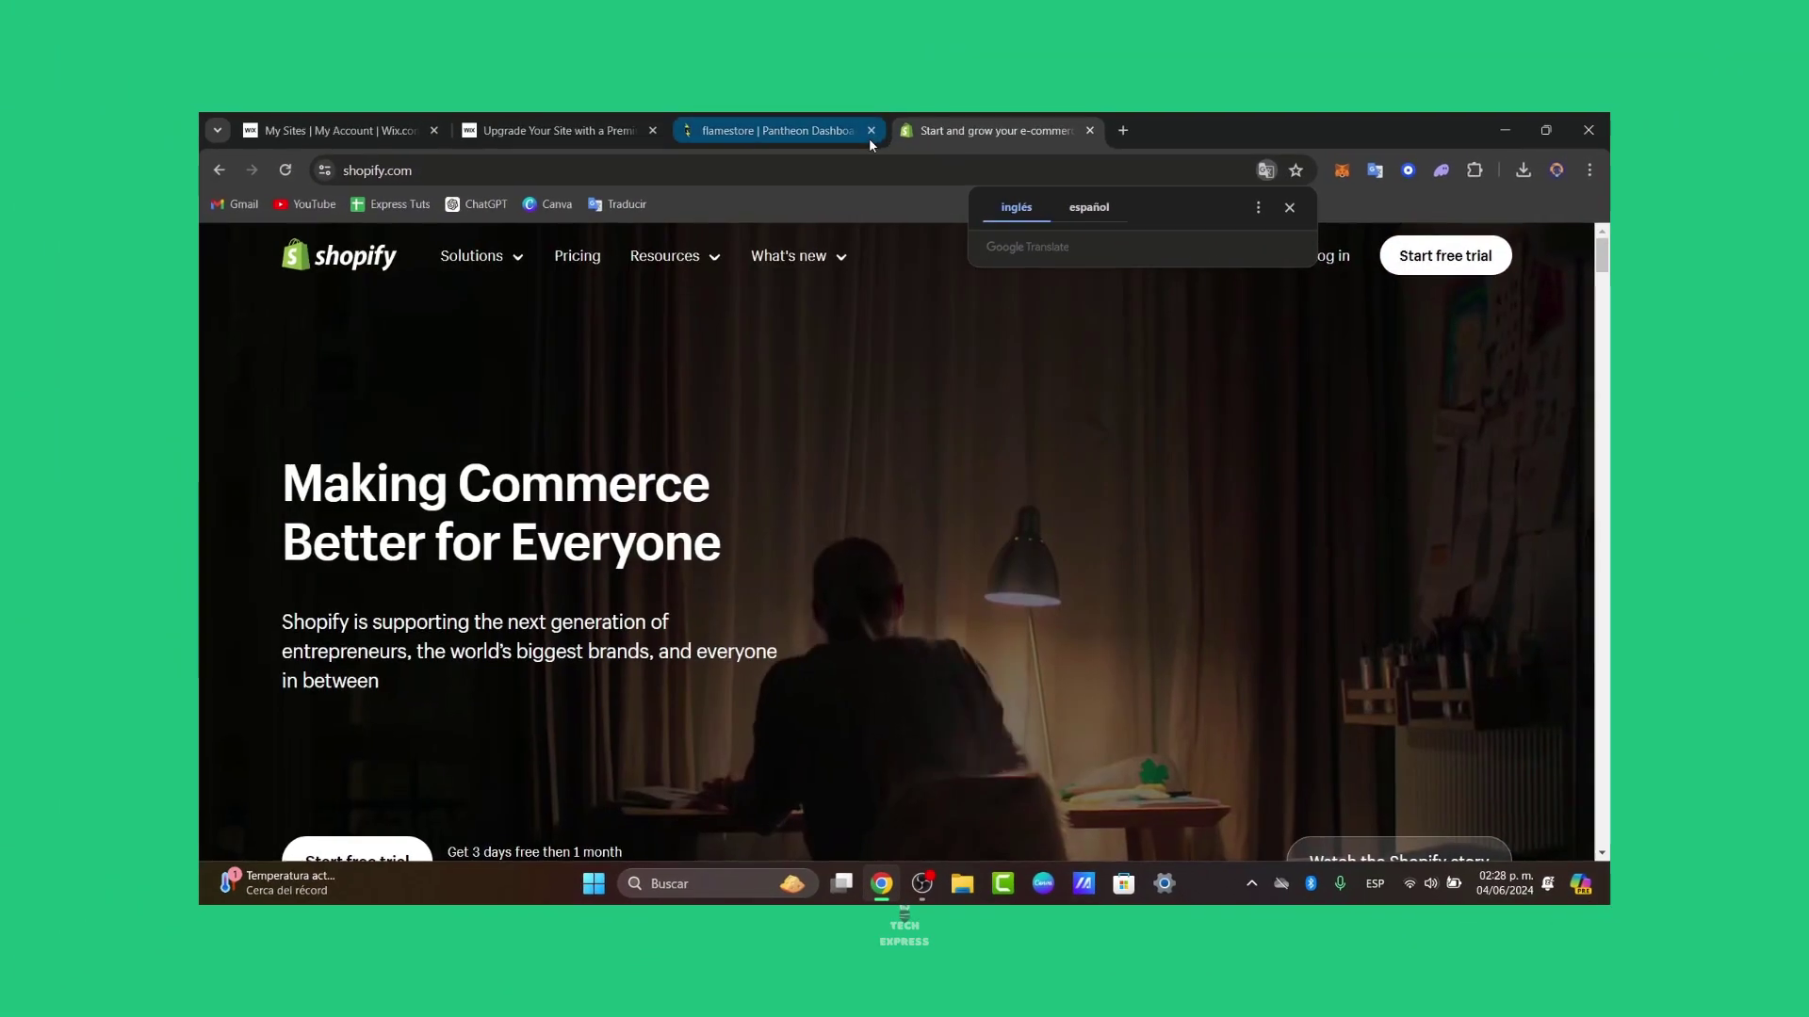
Close the Pantheon tab and log in to the SOTO store's Shopify admin home.
click(871, 130)
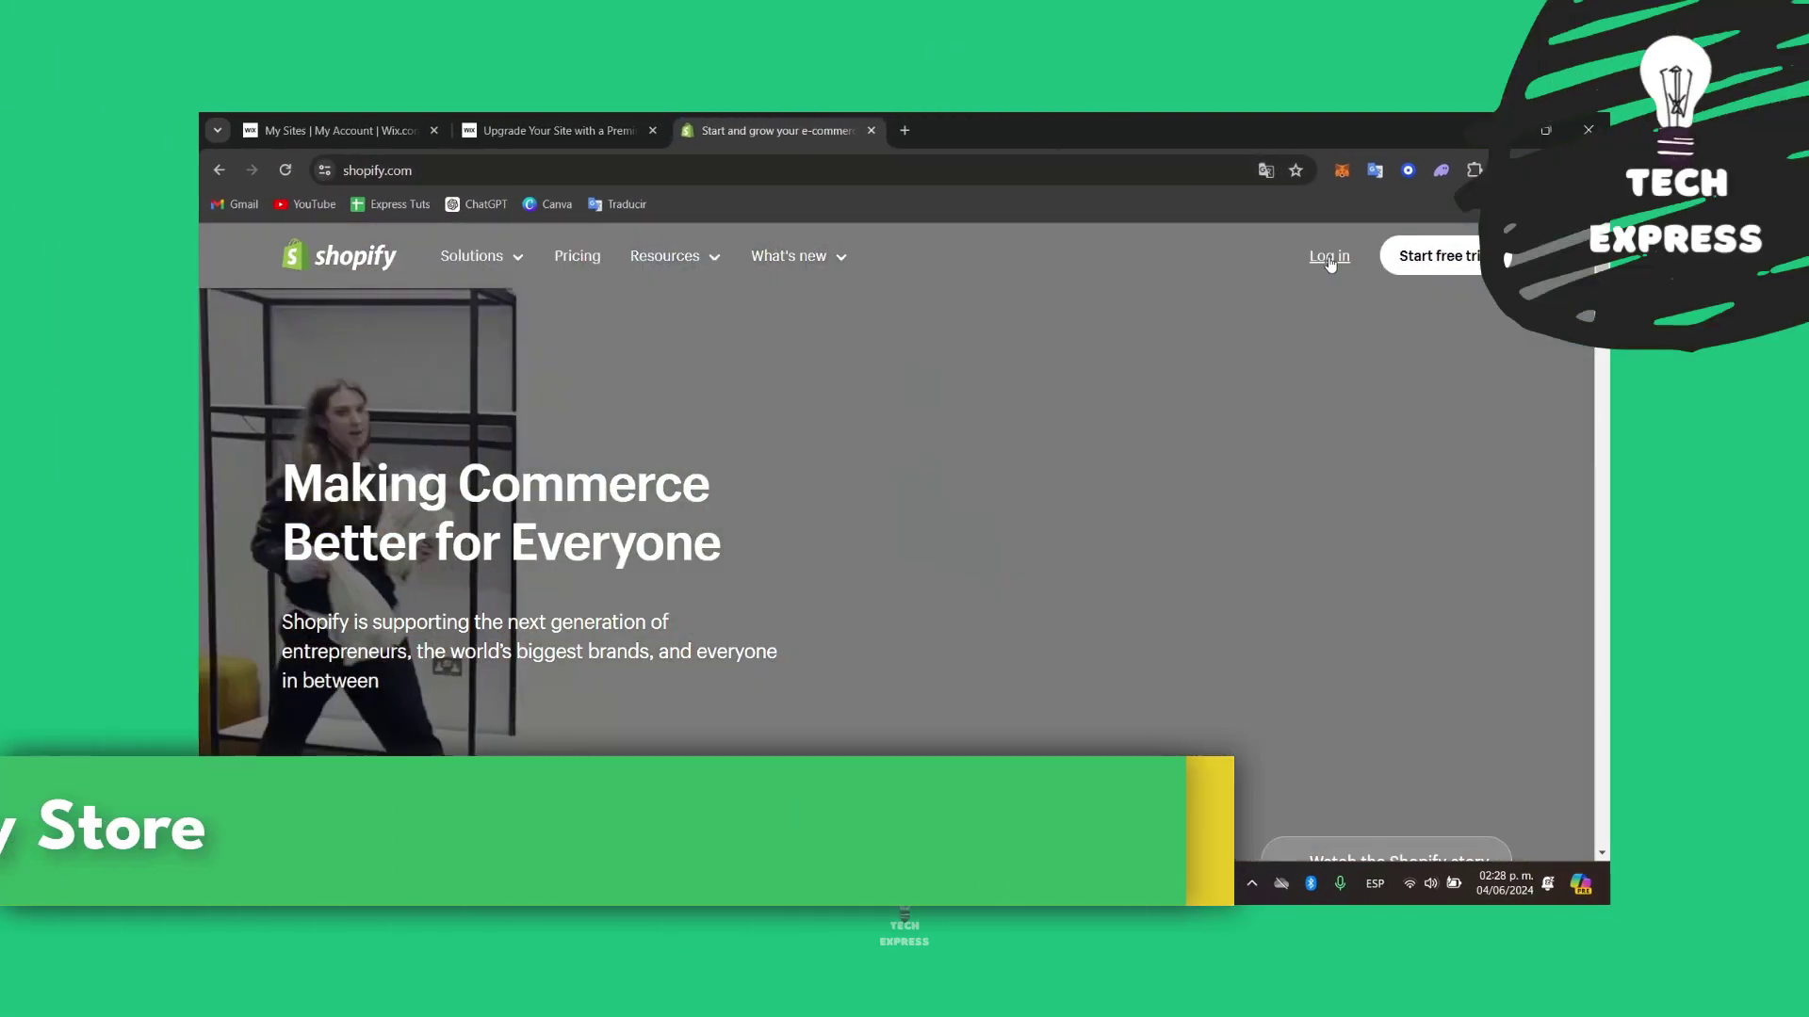
click(1329, 258)
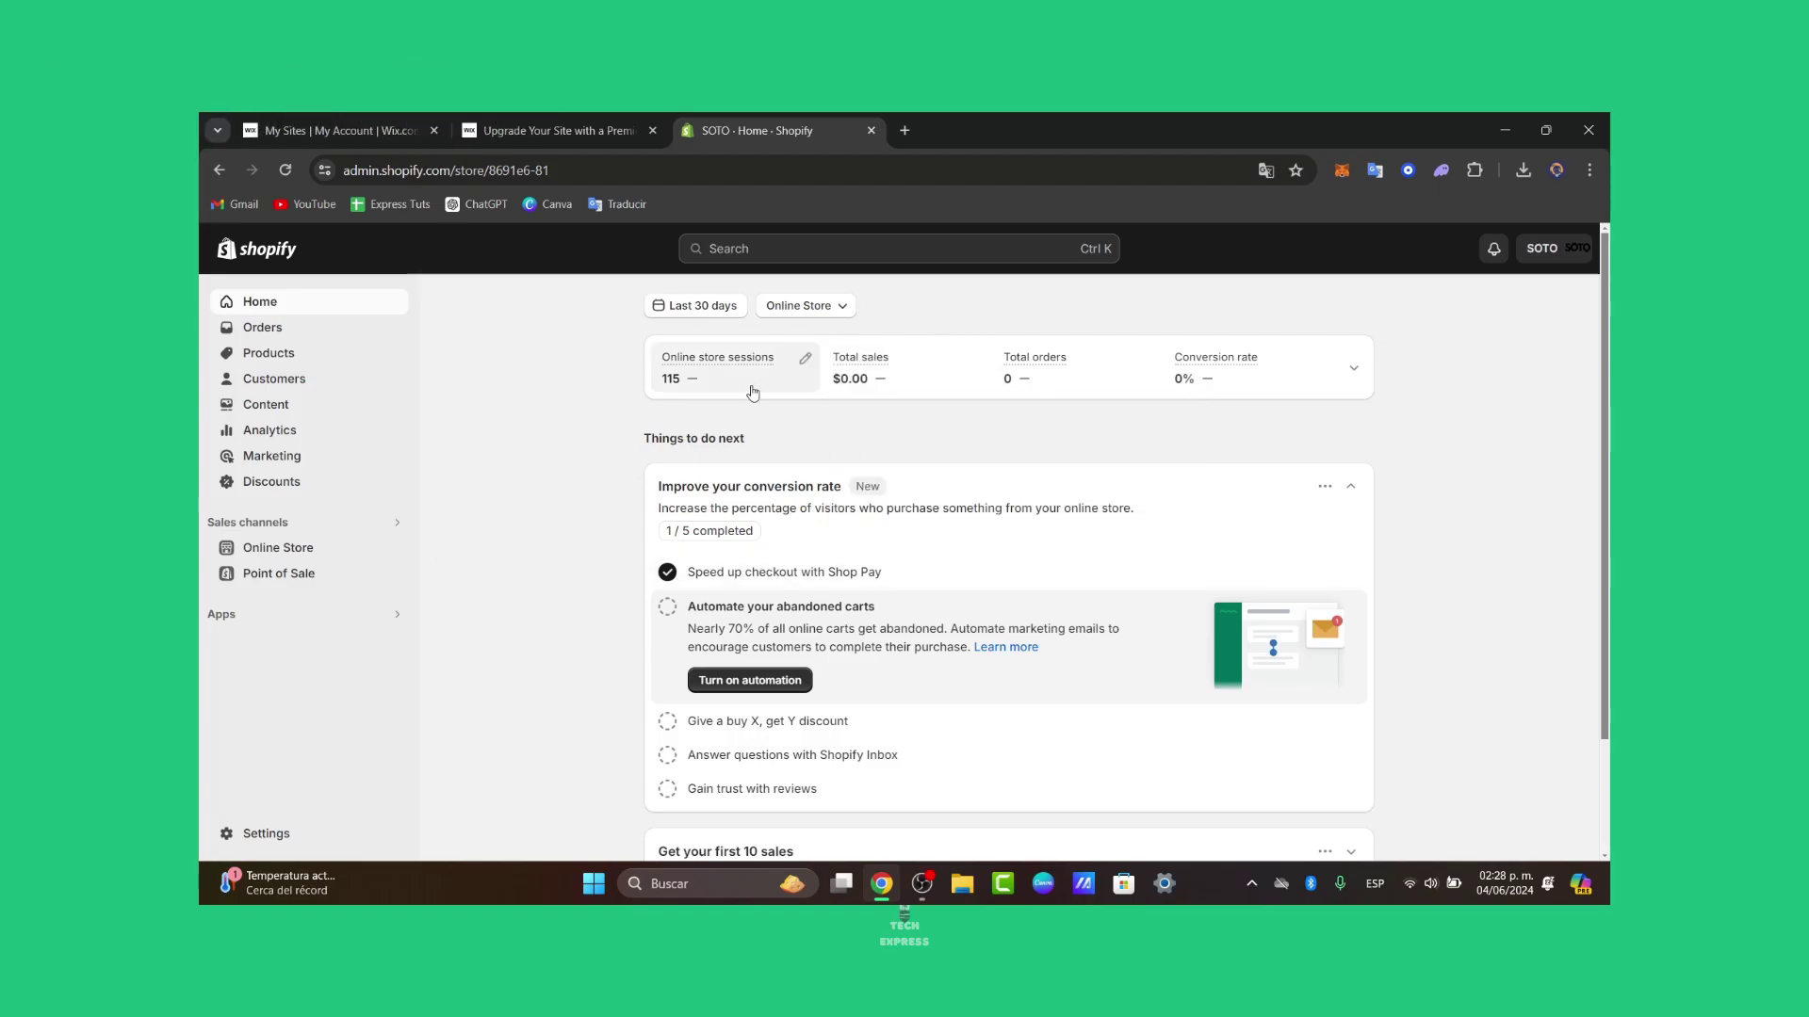
Change the dashboard date range from Last 30 days to Last 7 days.
mouse_move(772, 372)
click(707, 305)
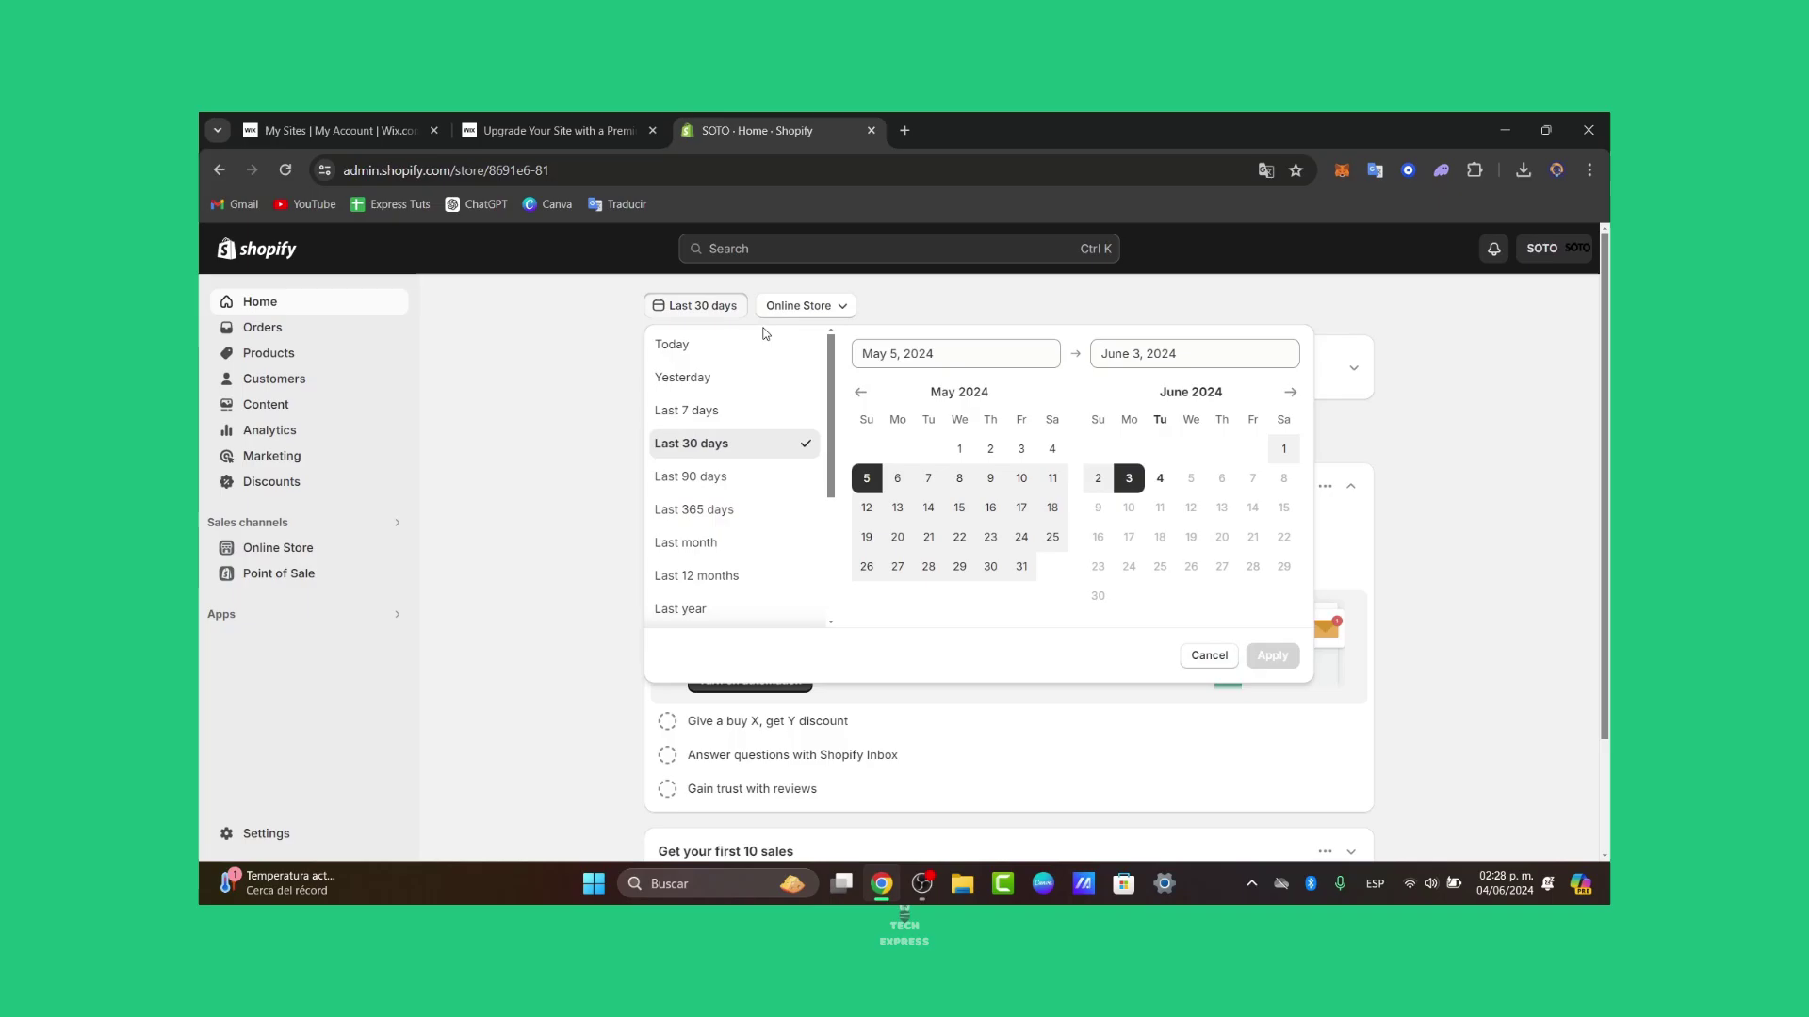
click(716, 396)
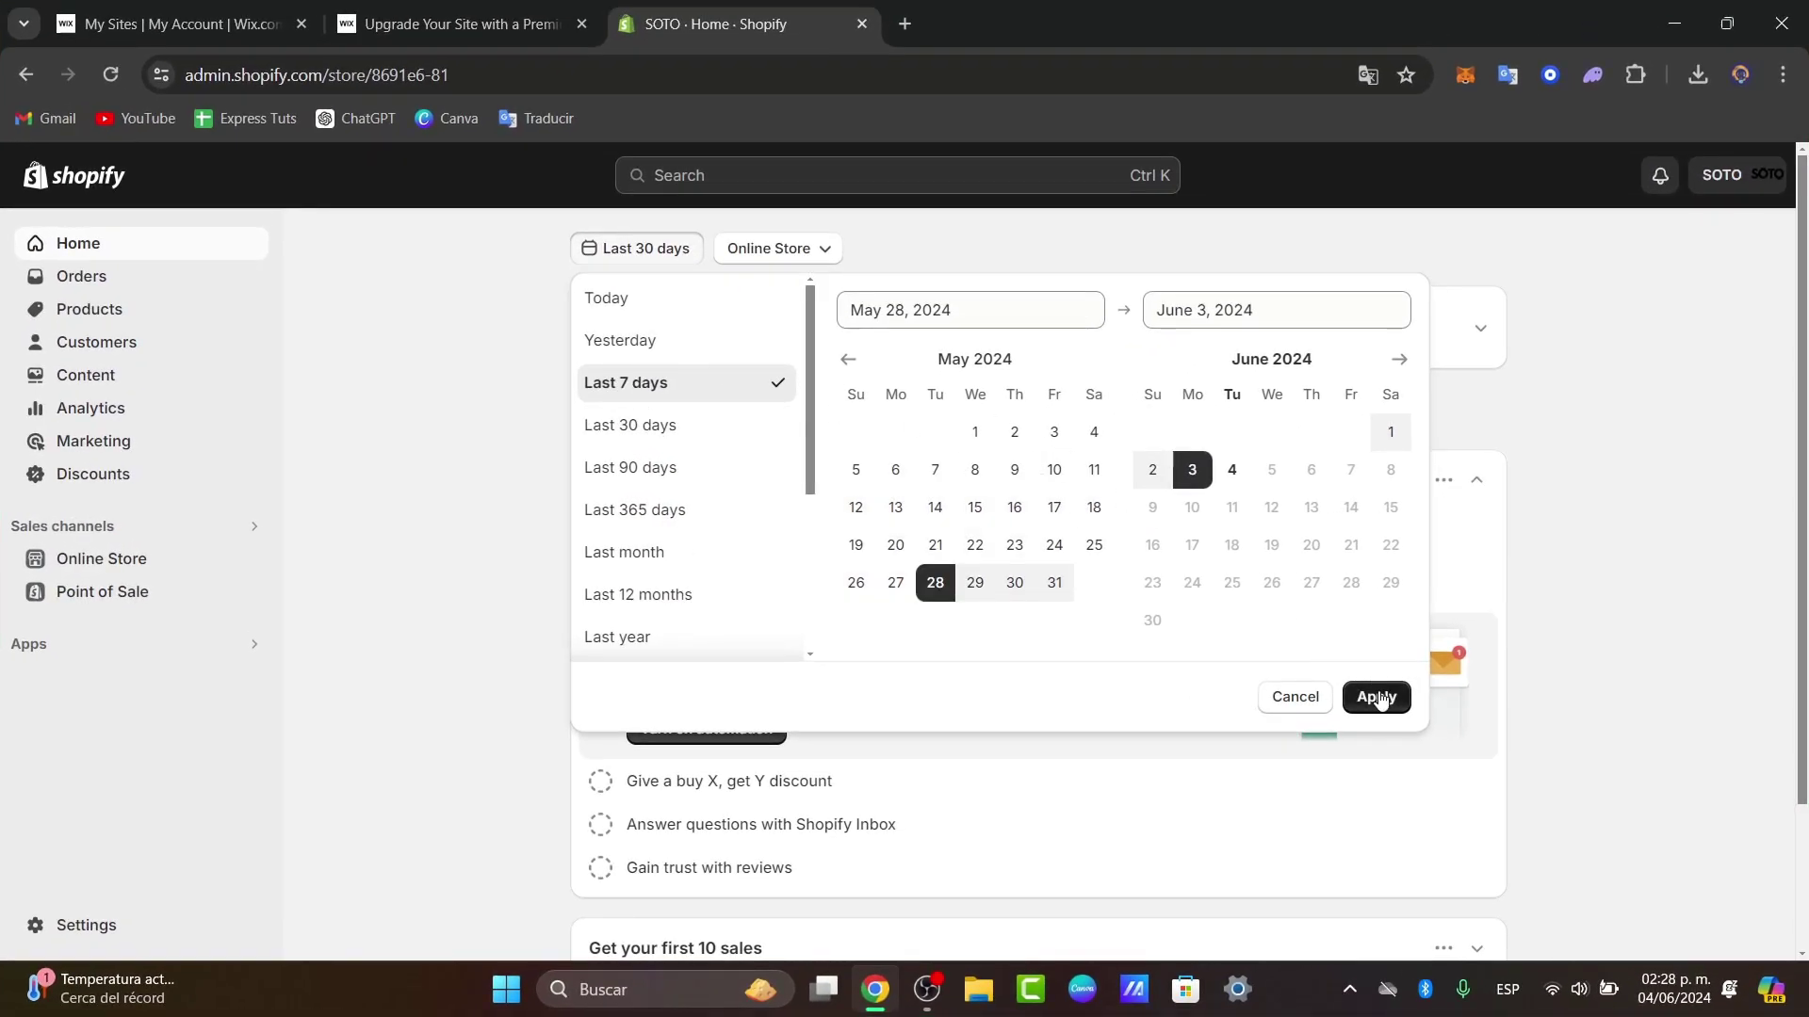
click(1324, 675)
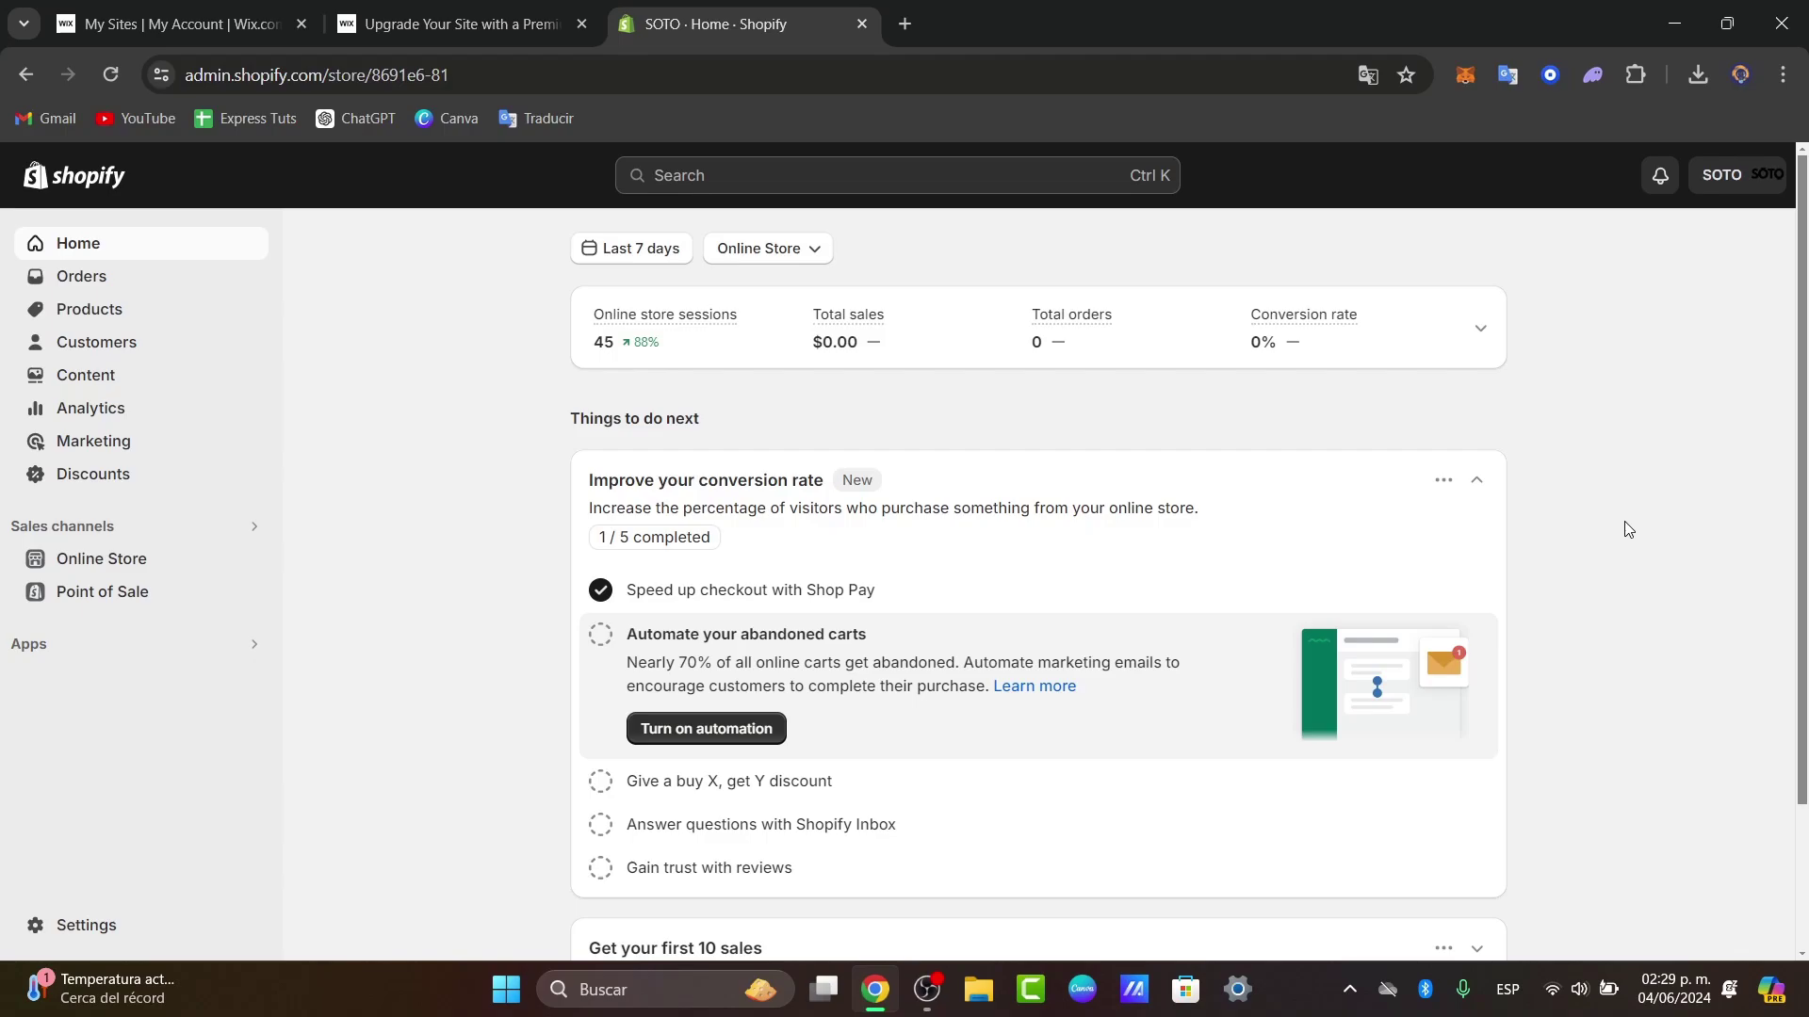
From Online Store > Themes, download the Spotlight theme file and send it by email.
click(209, 574)
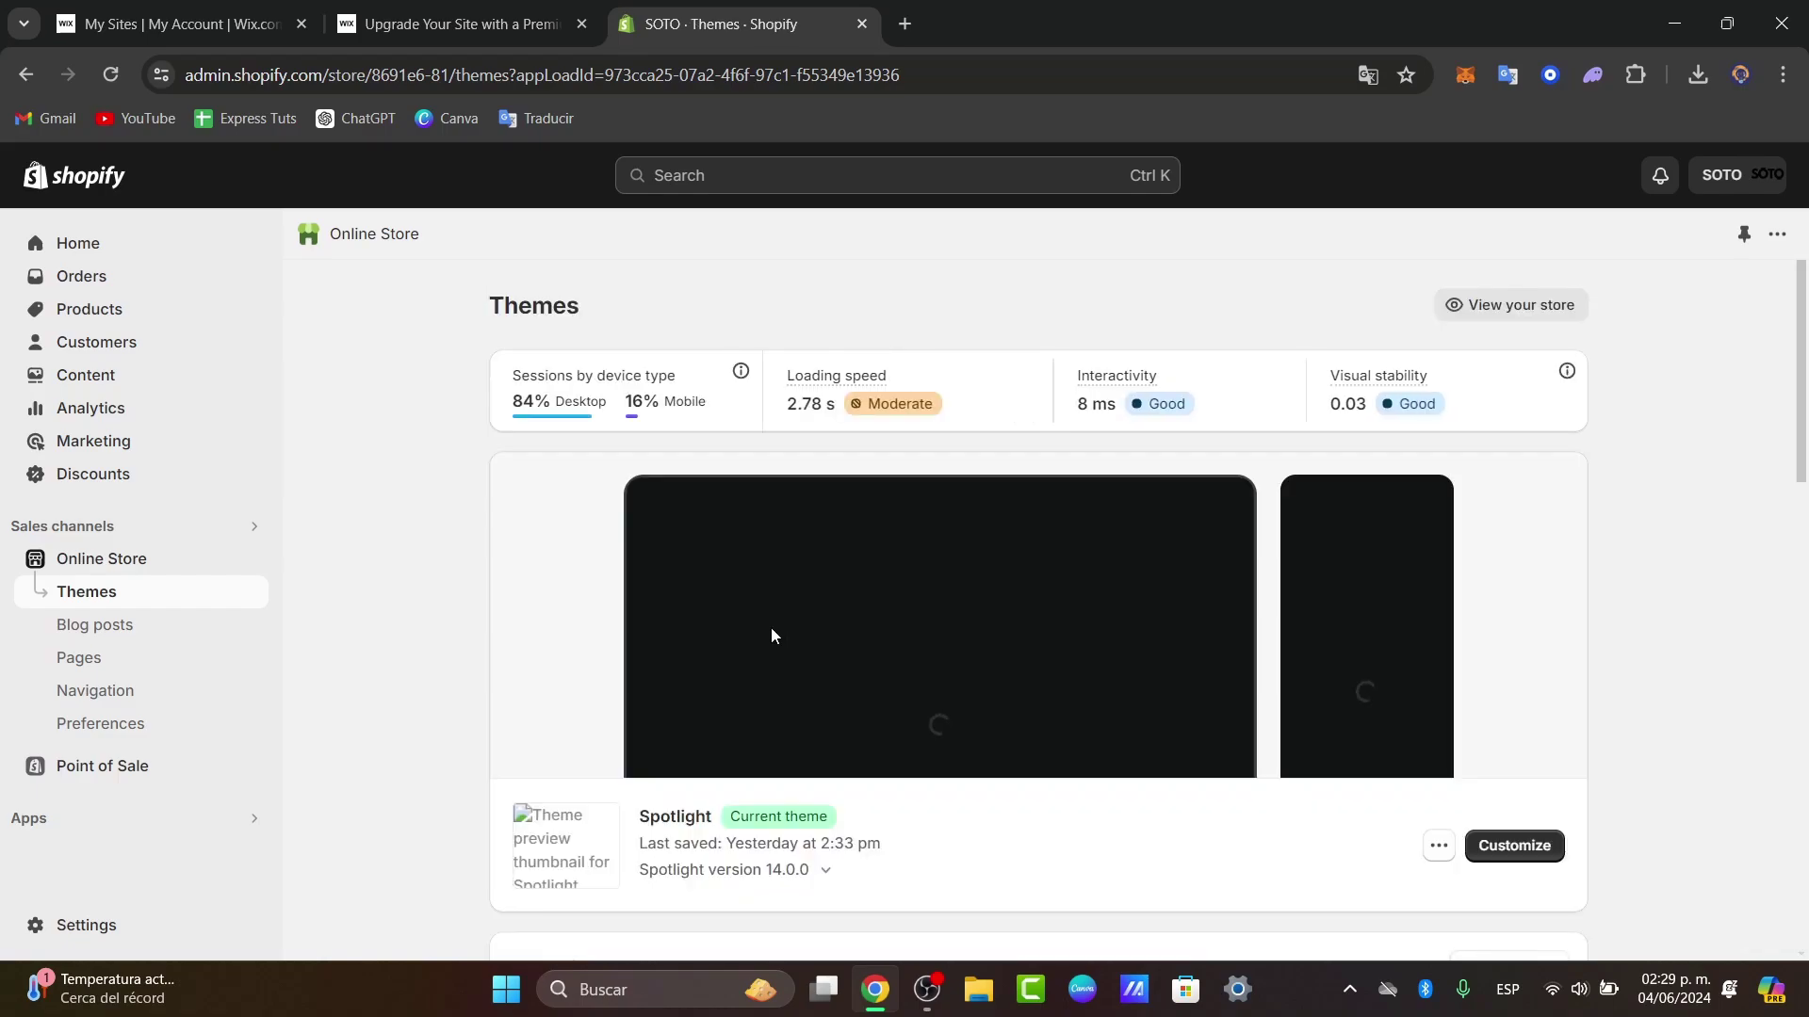
scroll(1051, 629, down, 2)
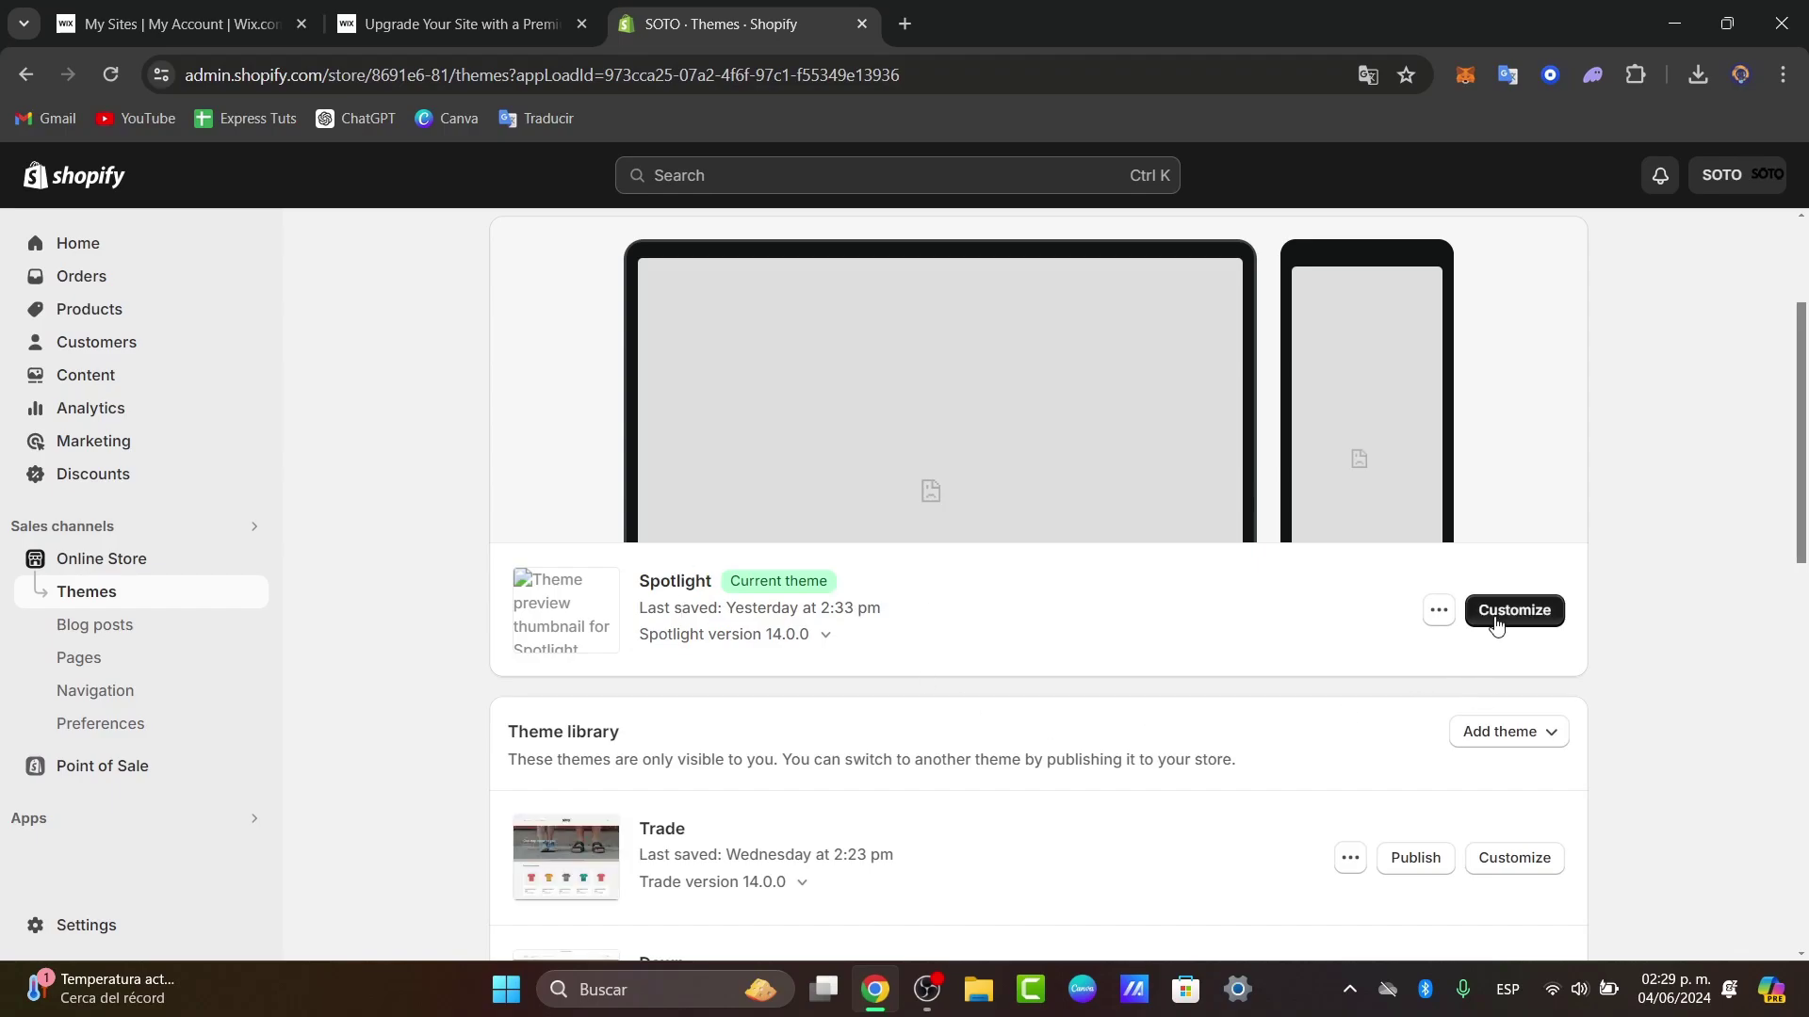
click(1440, 611)
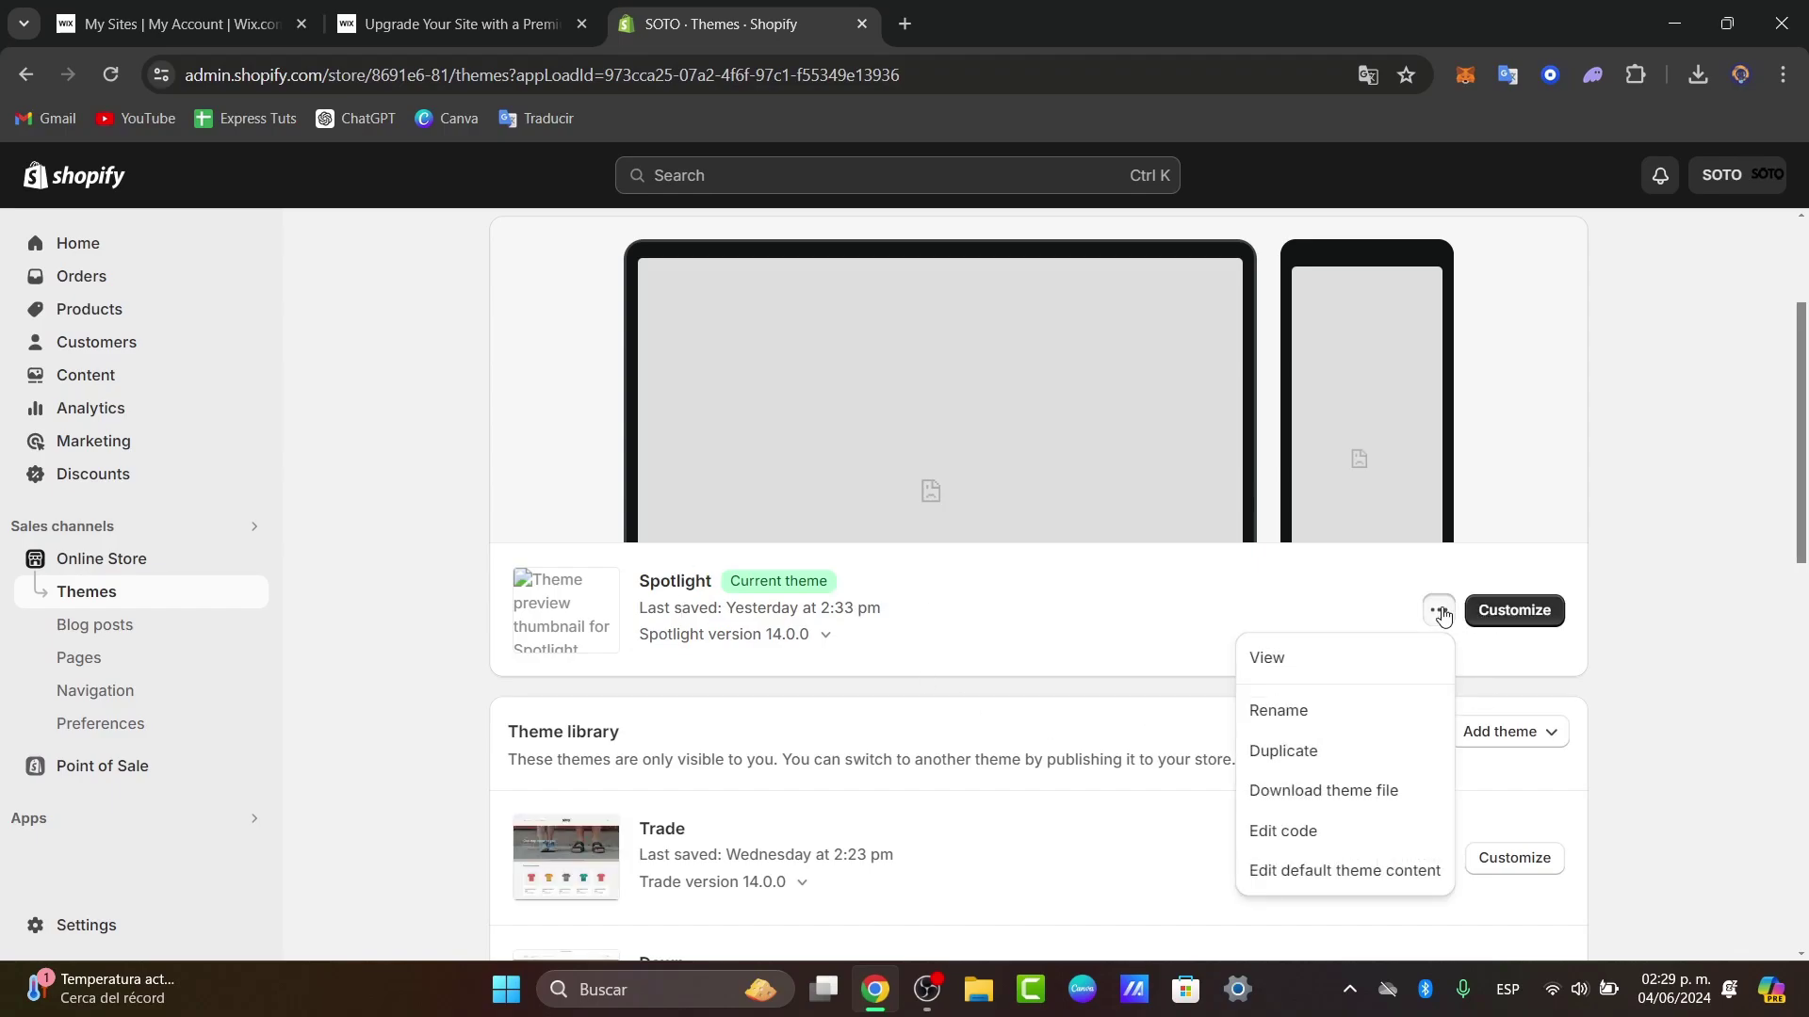
click(1330, 801)
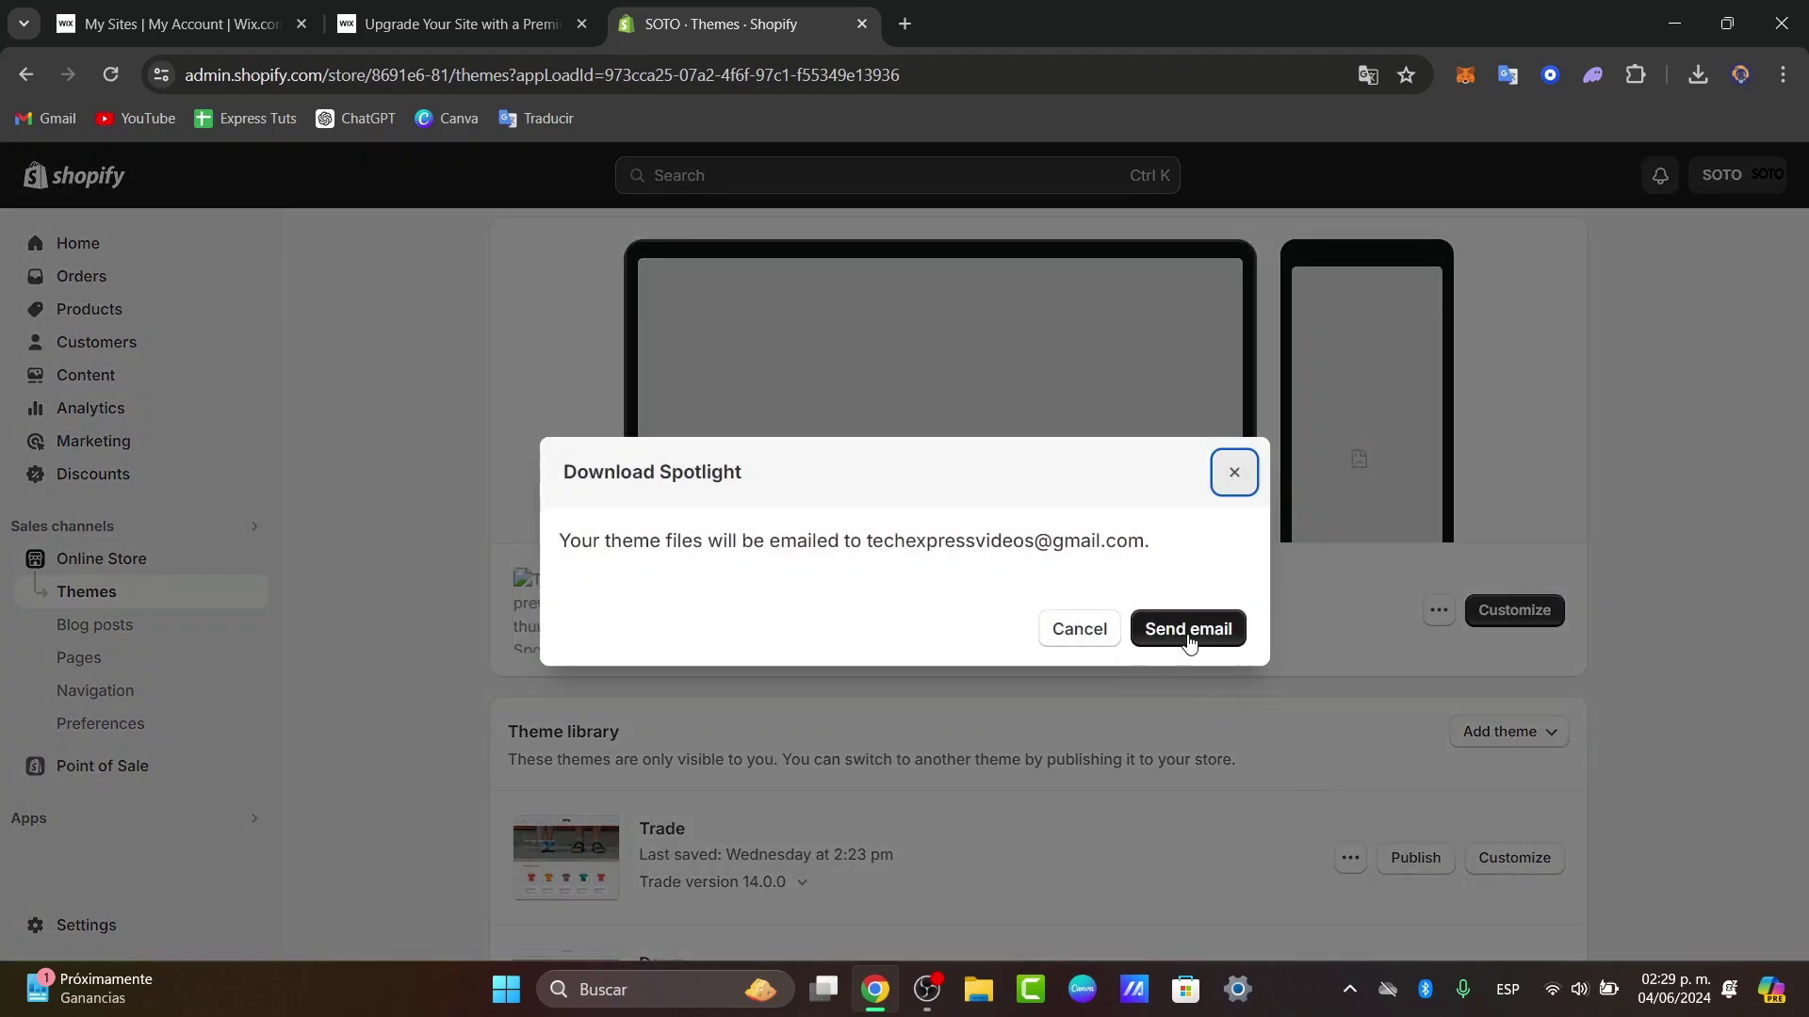
click(1188, 637)
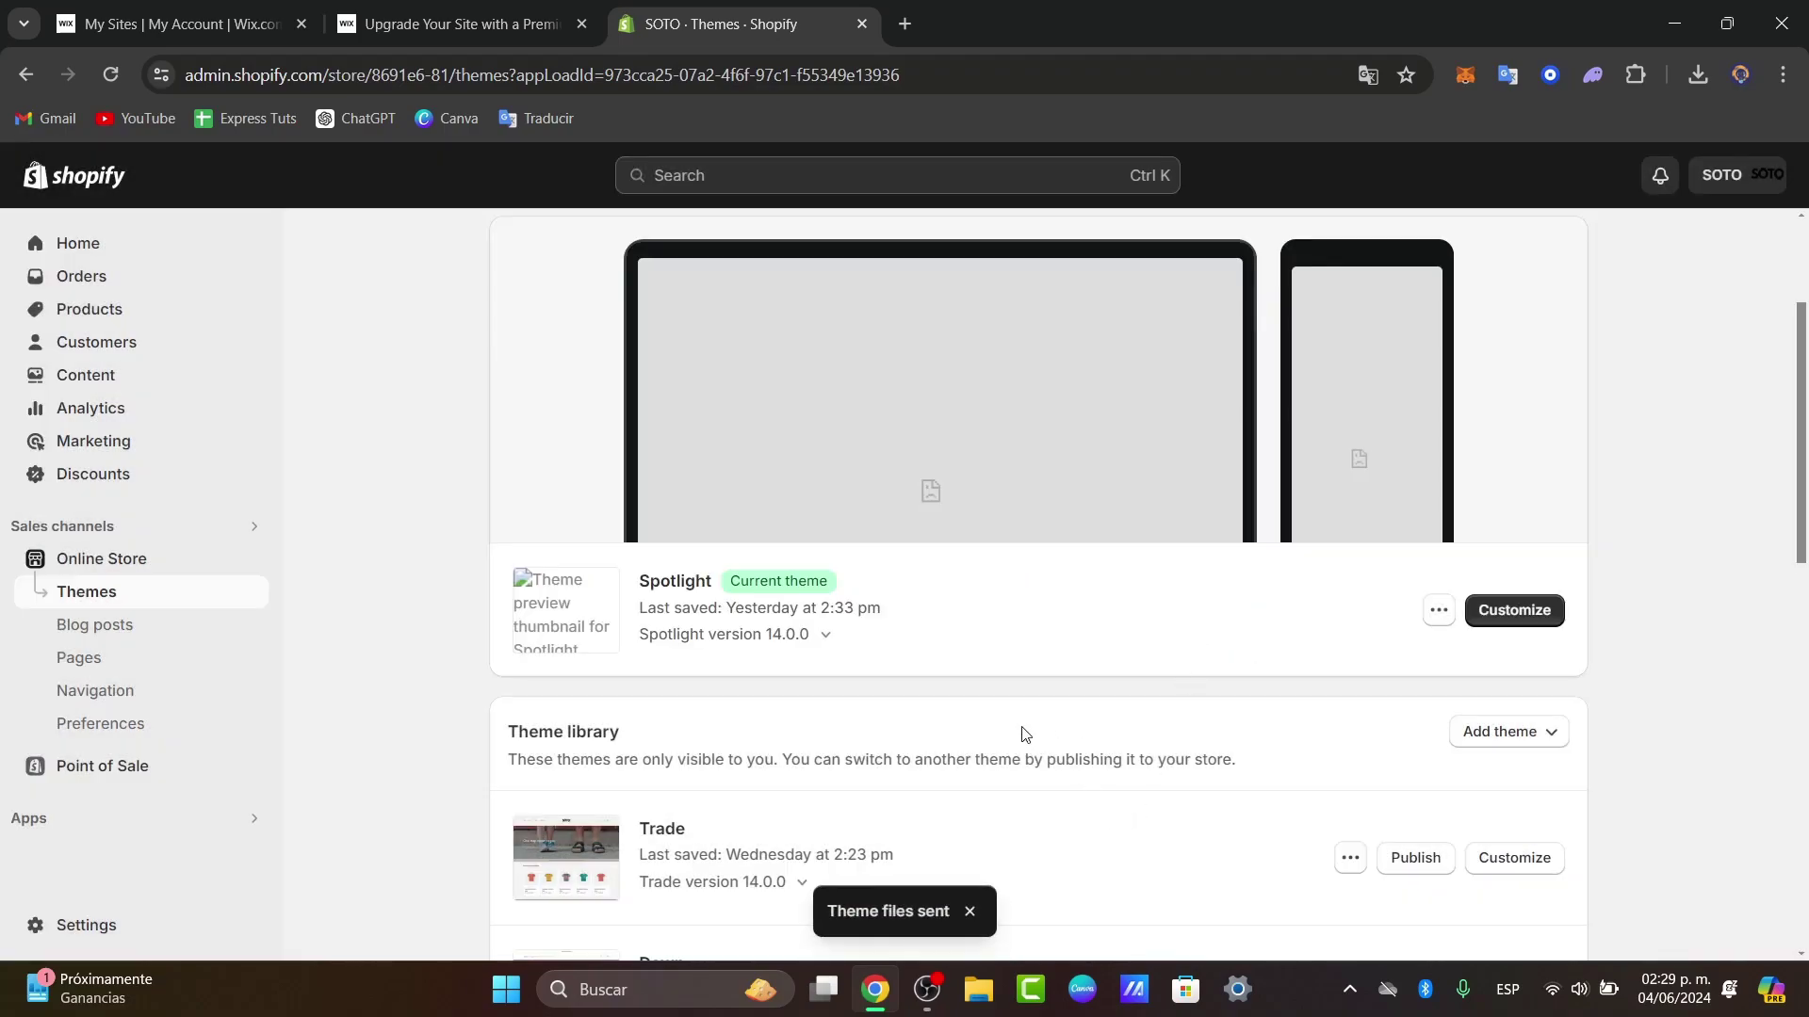
scroll(1025, 734, up, 3)
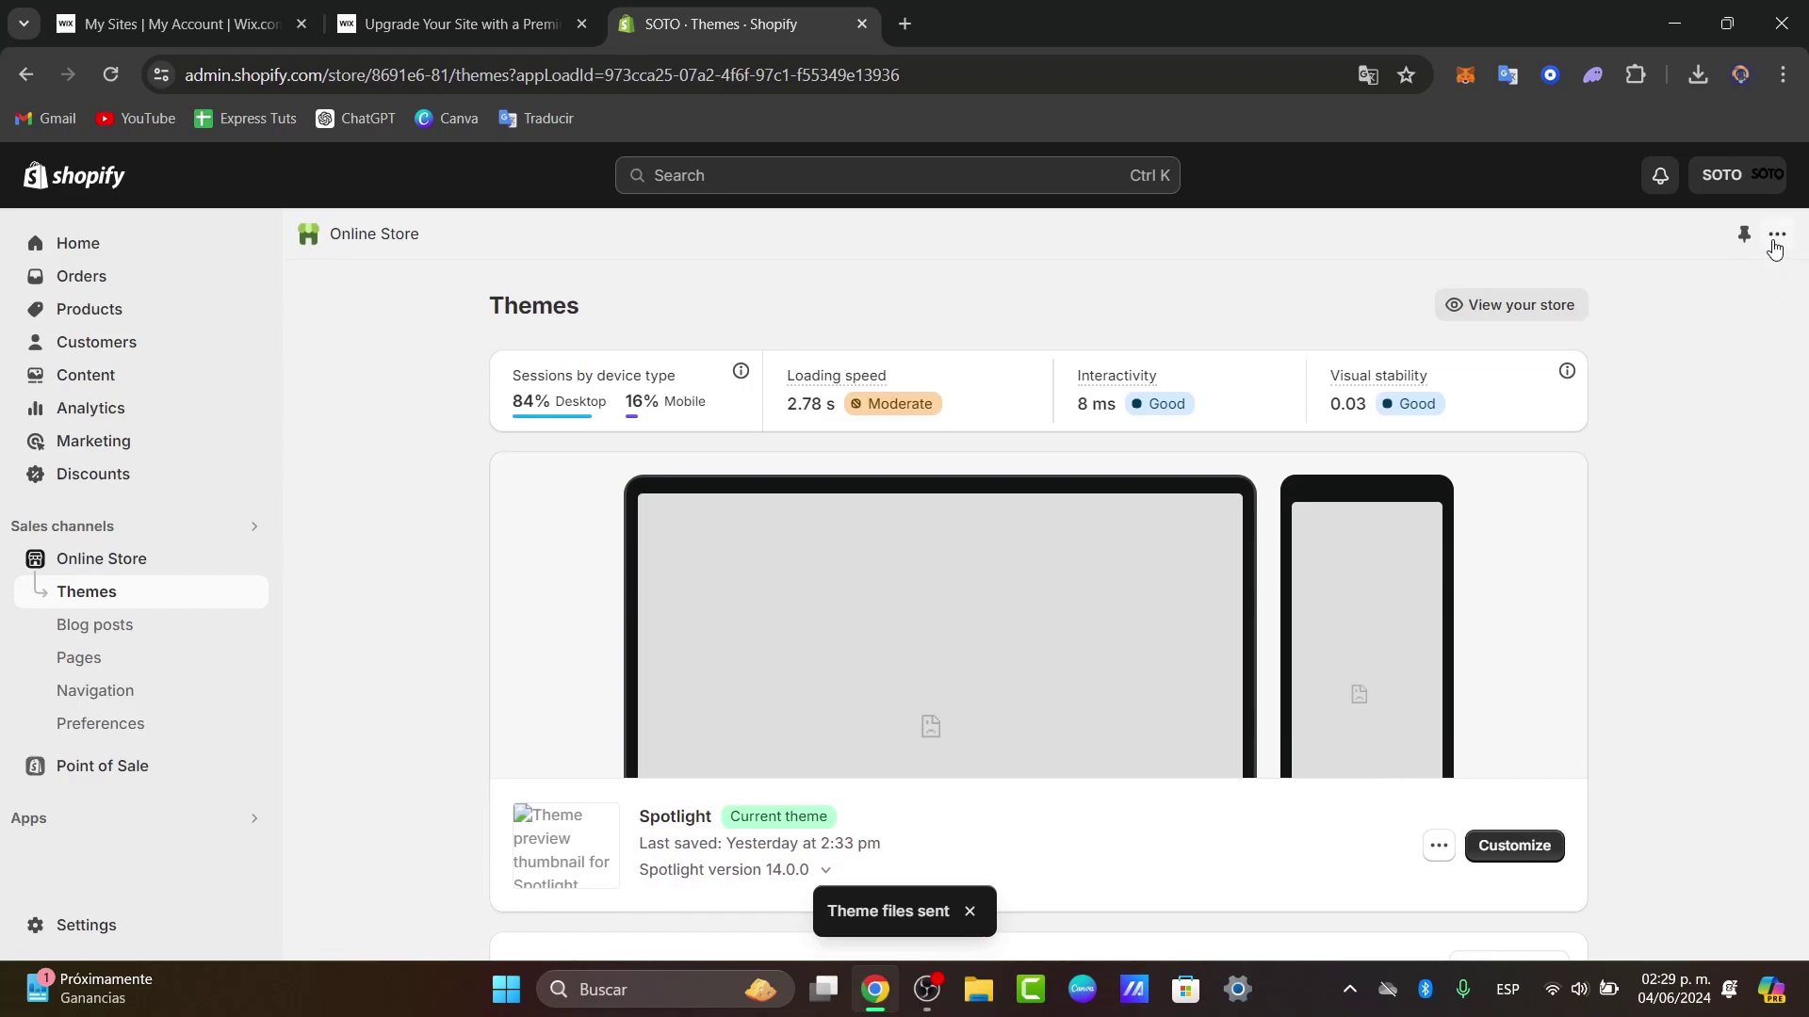
Export All products from the Products page as a CSV for Excel.
click(247, 310)
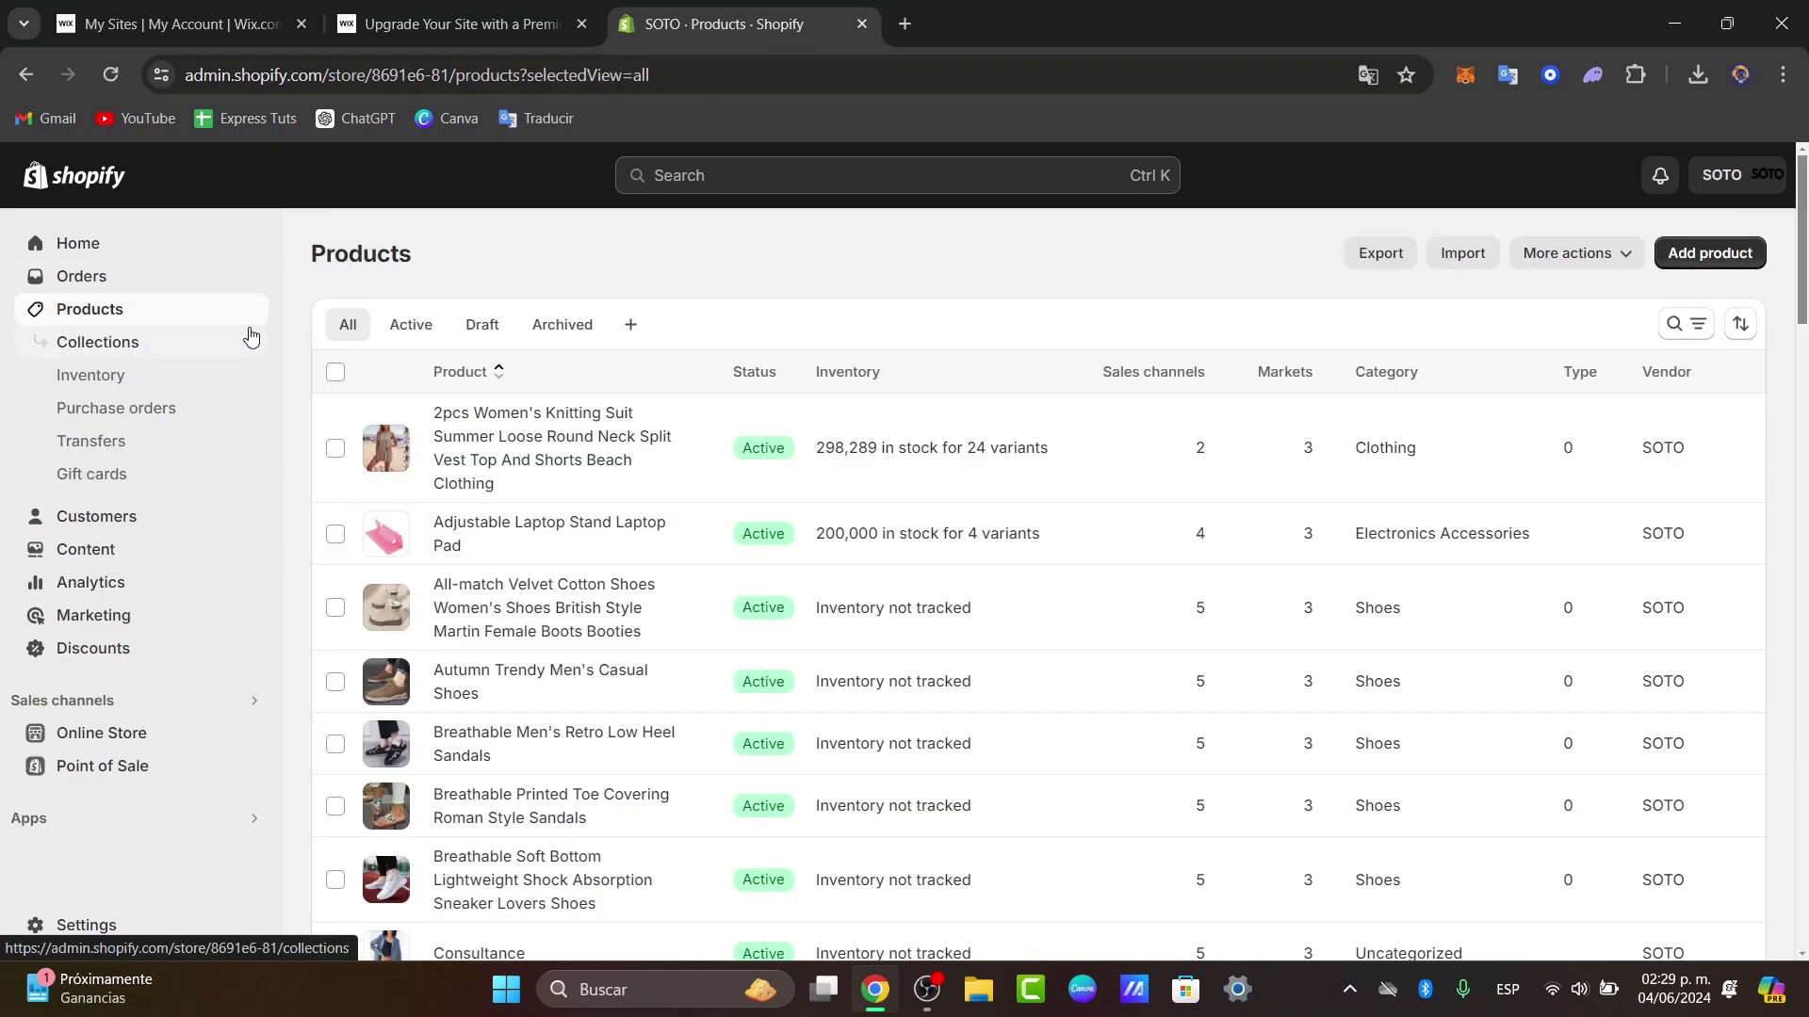
scroll(738, 456, down, 10)
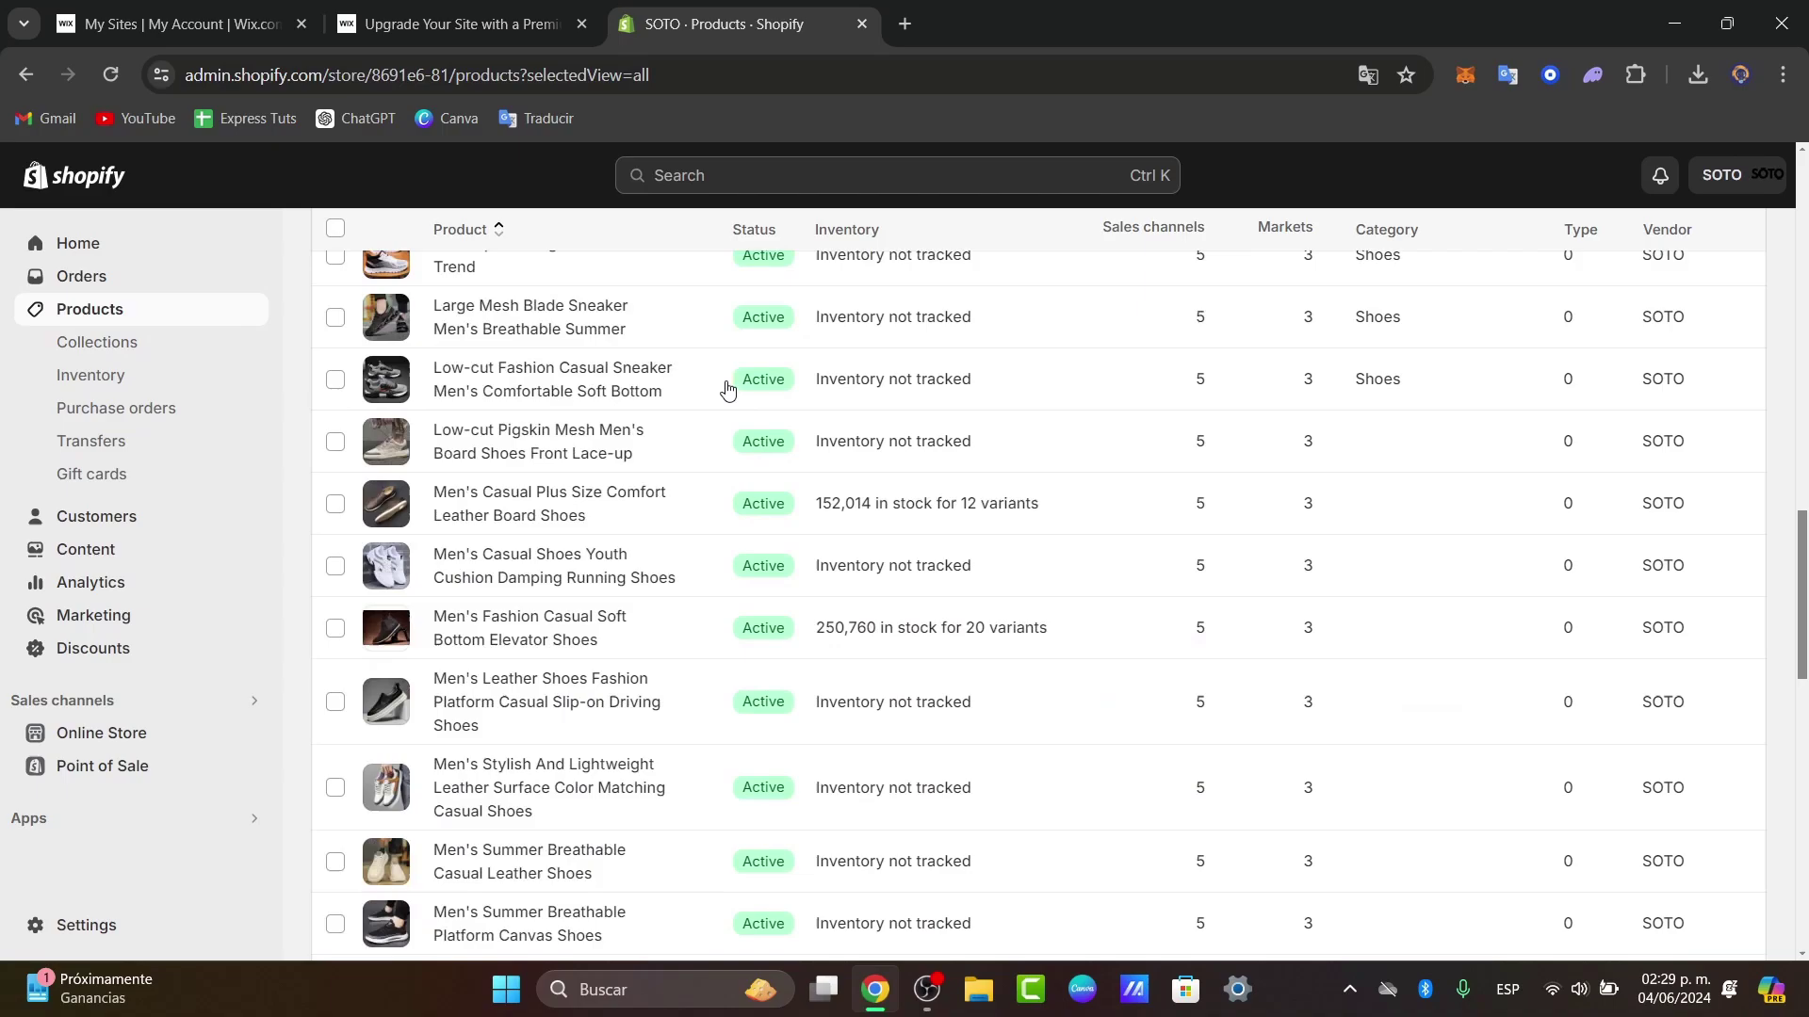
scroll(727, 389, up, 10)
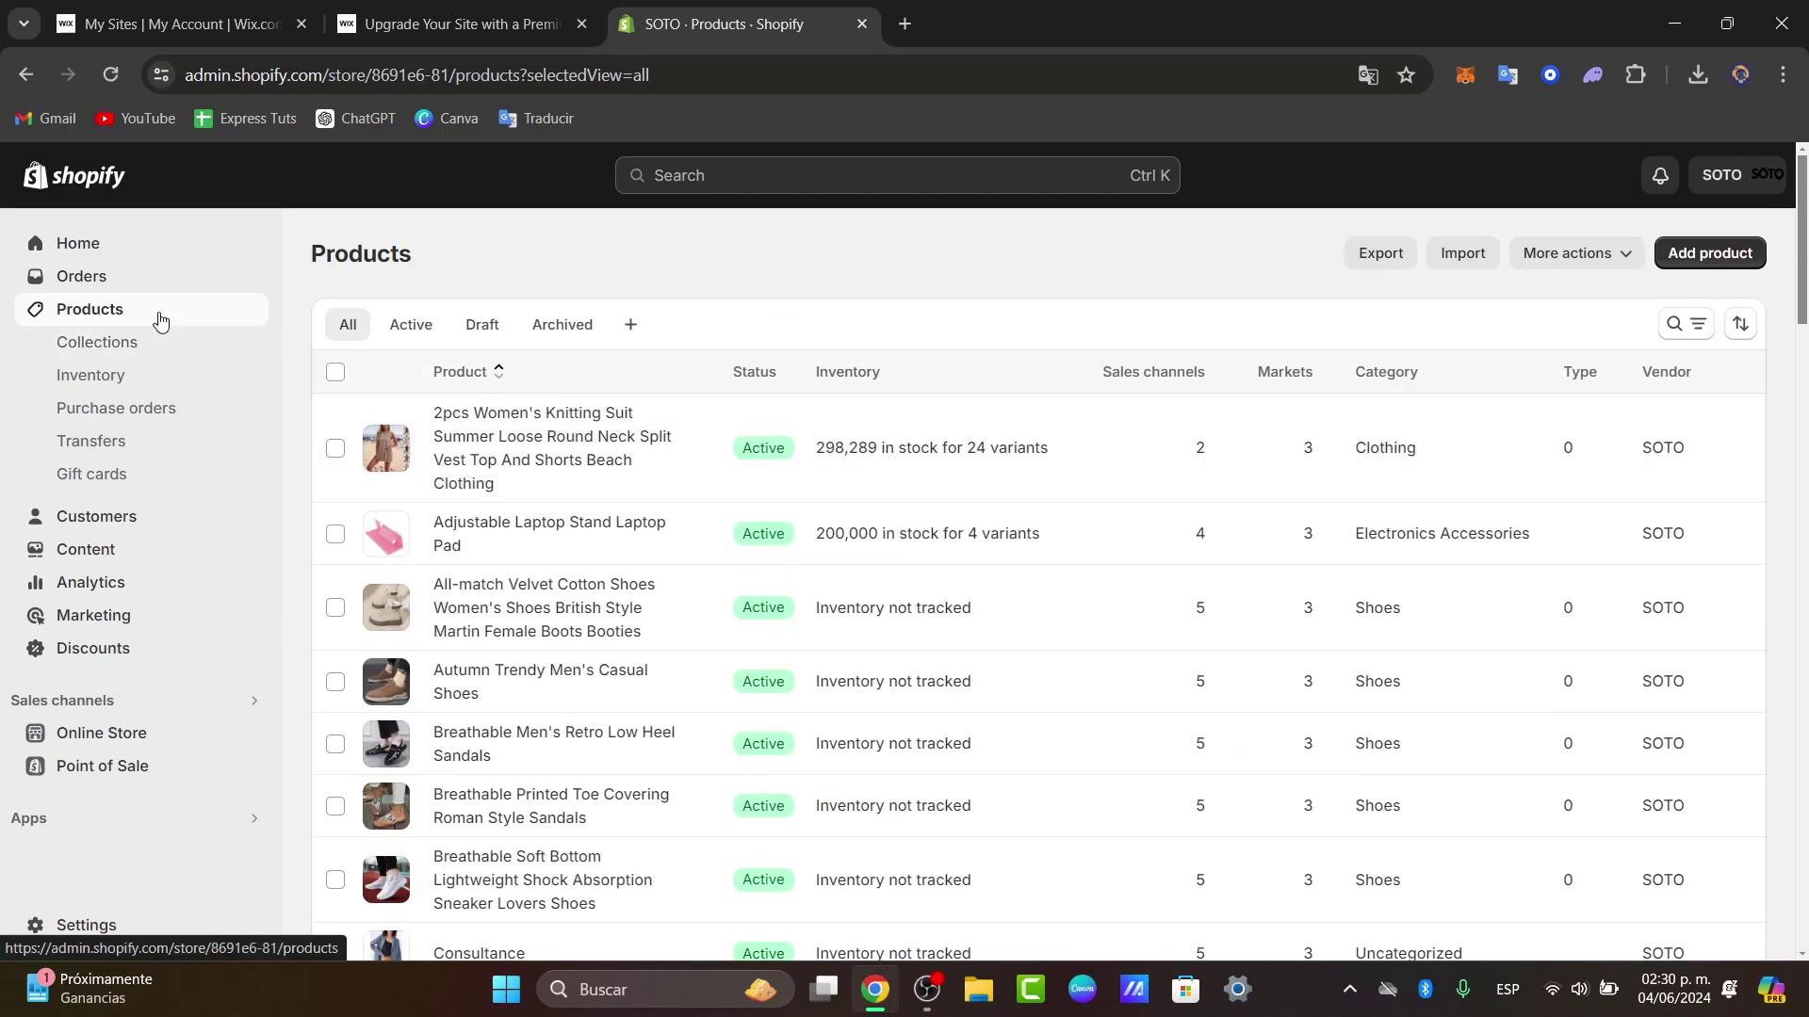
click(1381, 256)
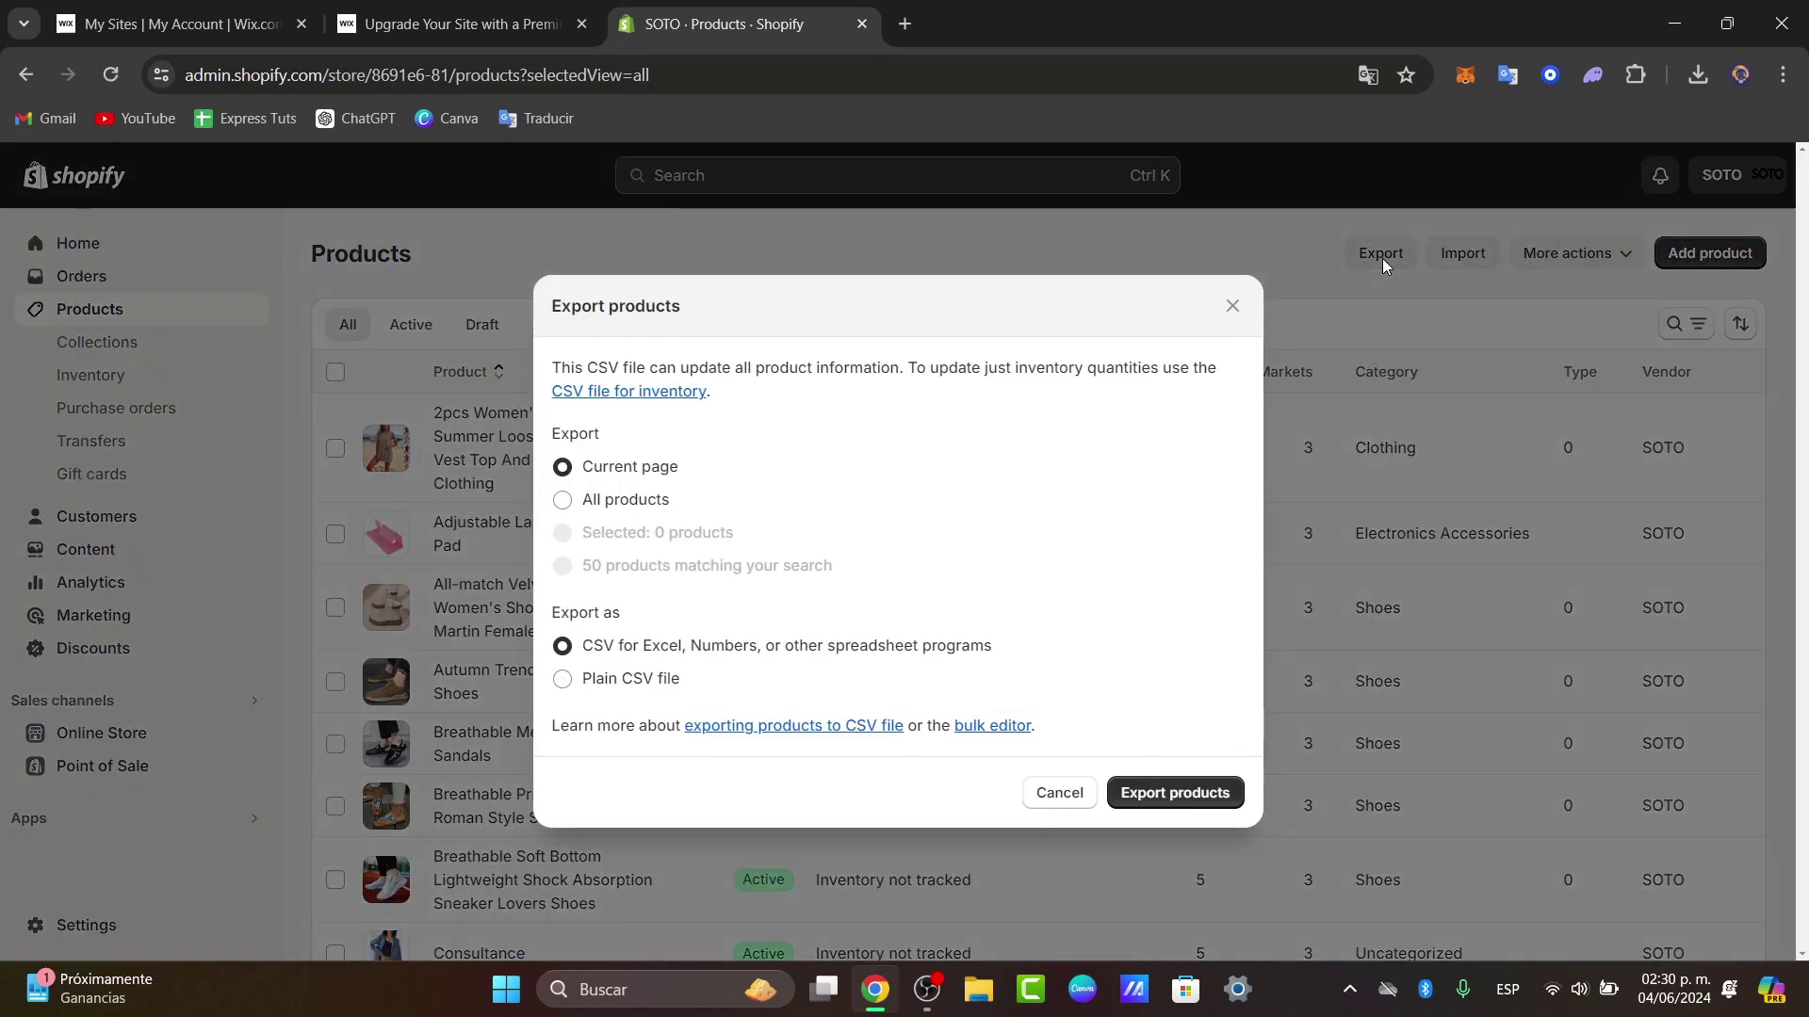
click(623, 503)
click(1143, 791)
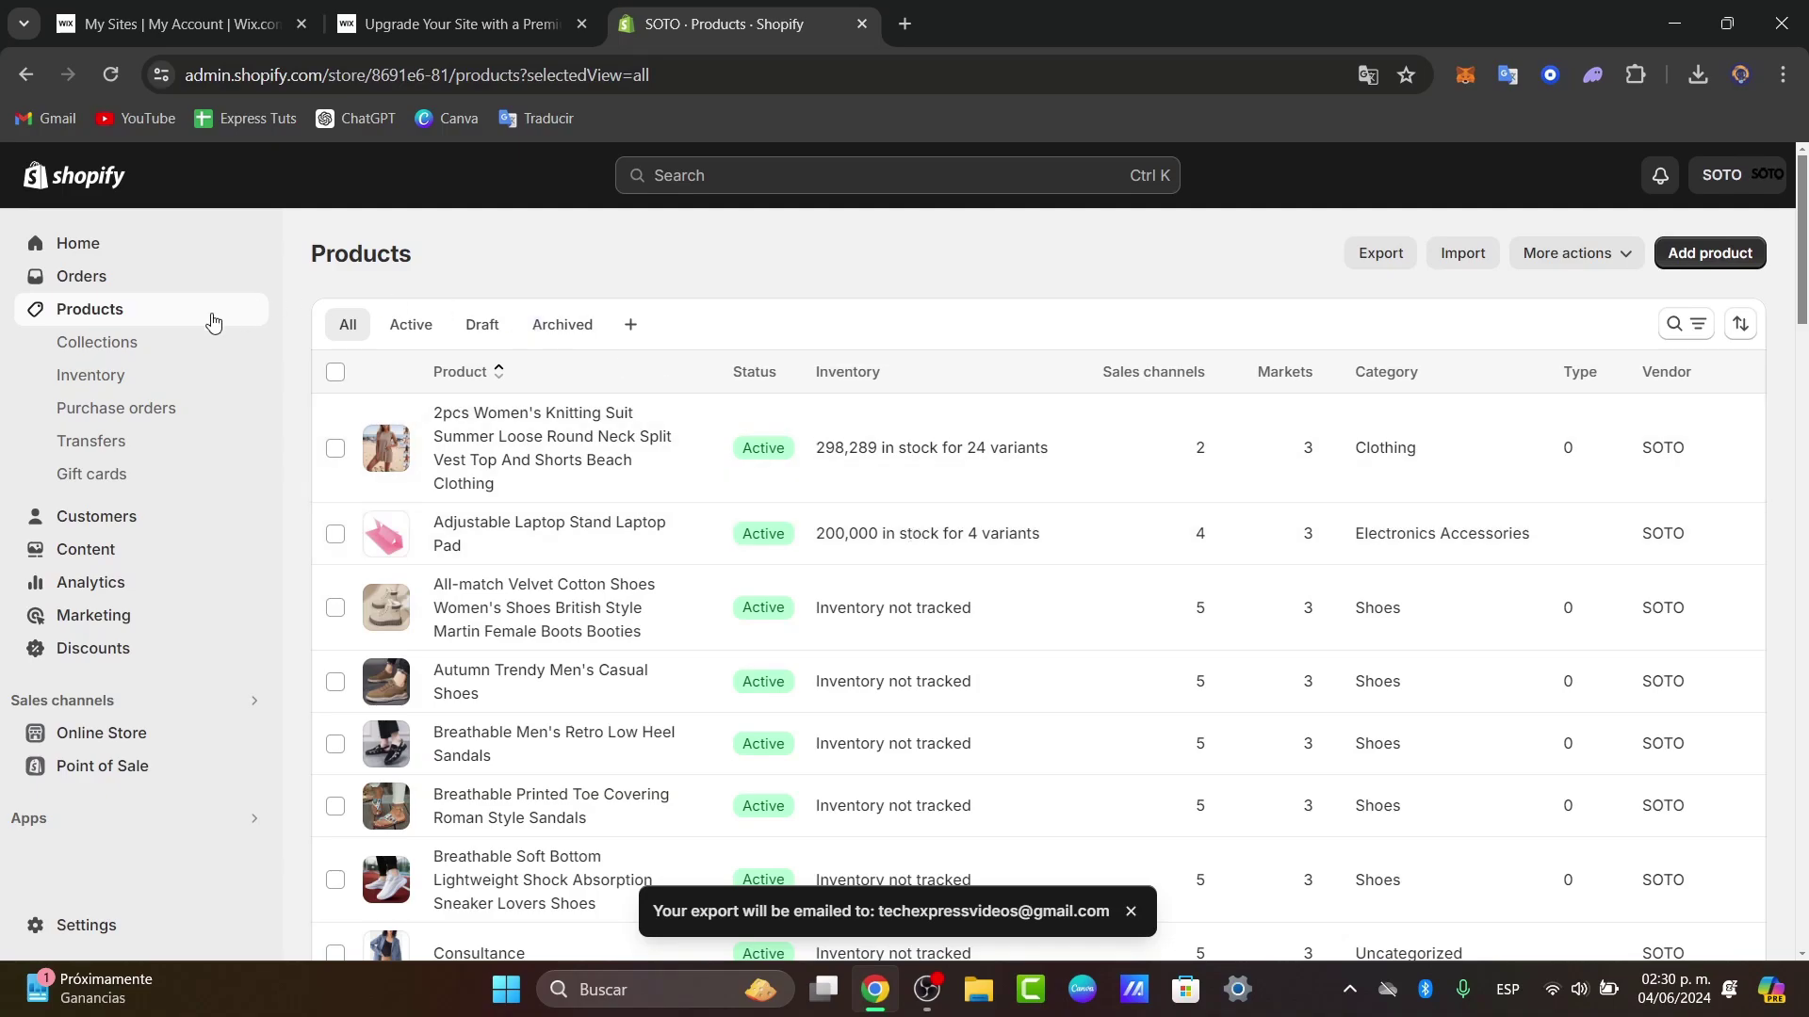
Browse the Customers and Orders pages, then return to the Home dashboard.
click(129, 523)
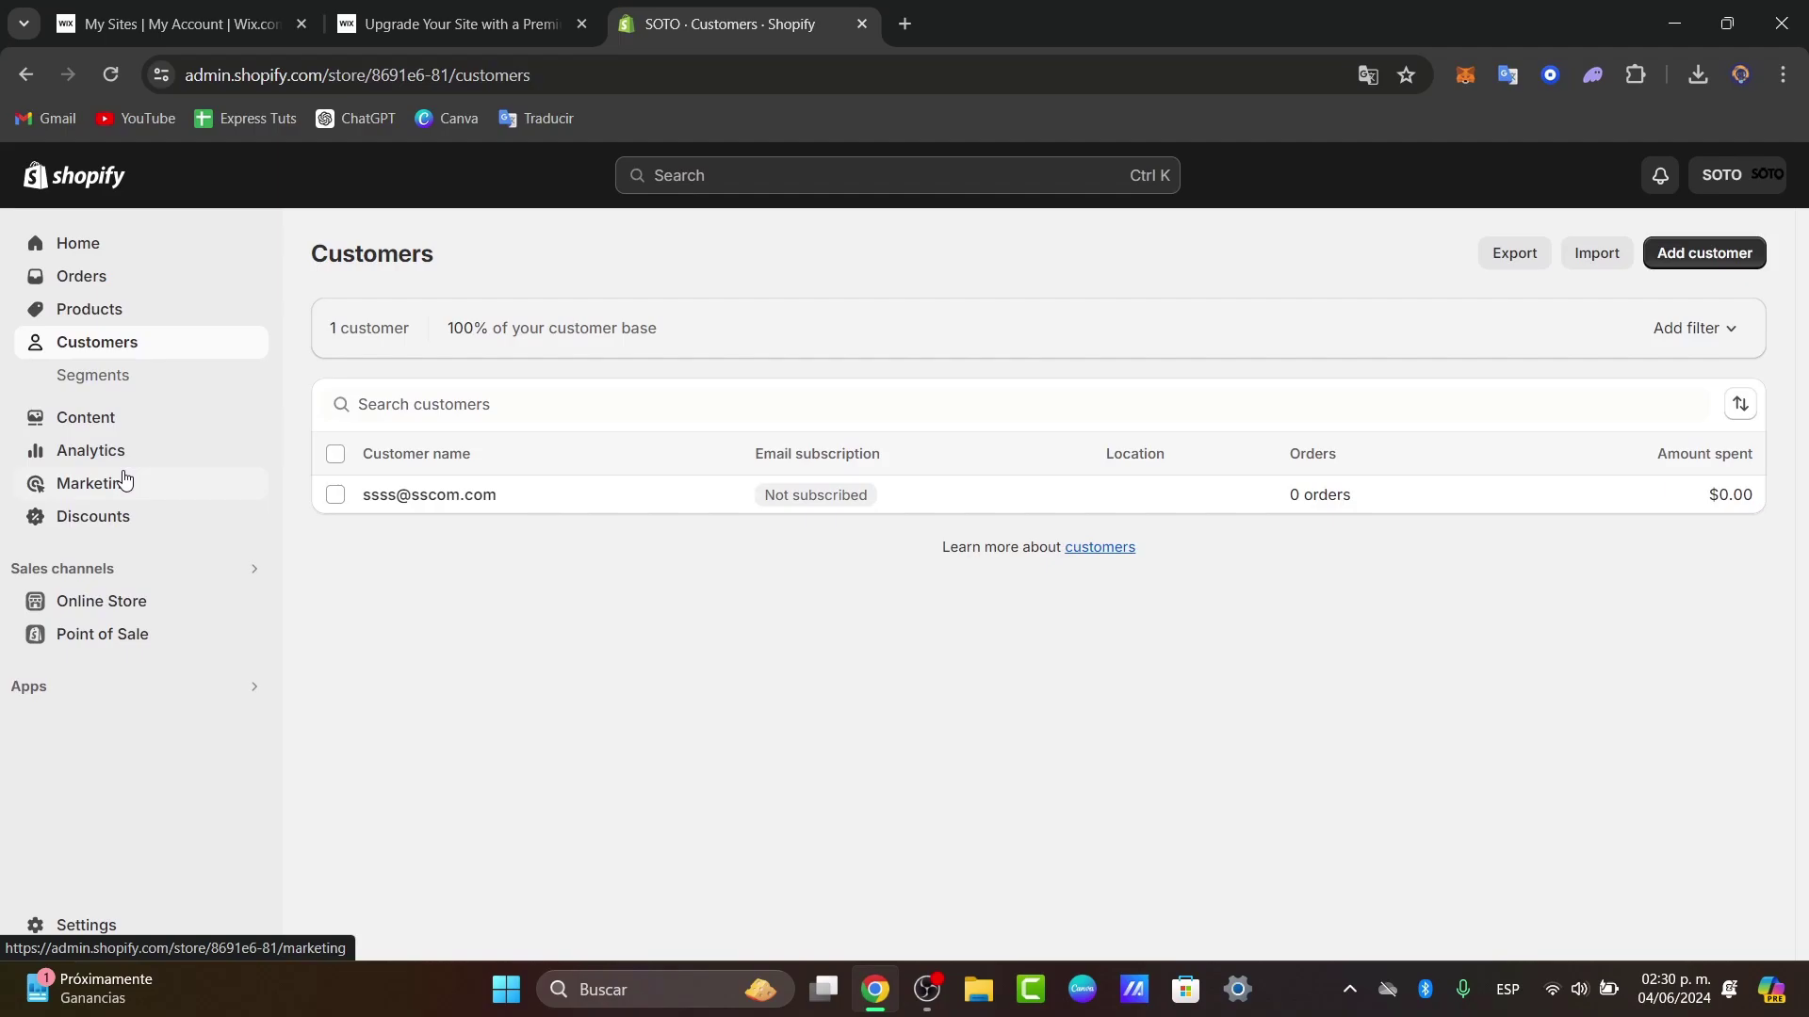
click(118, 280)
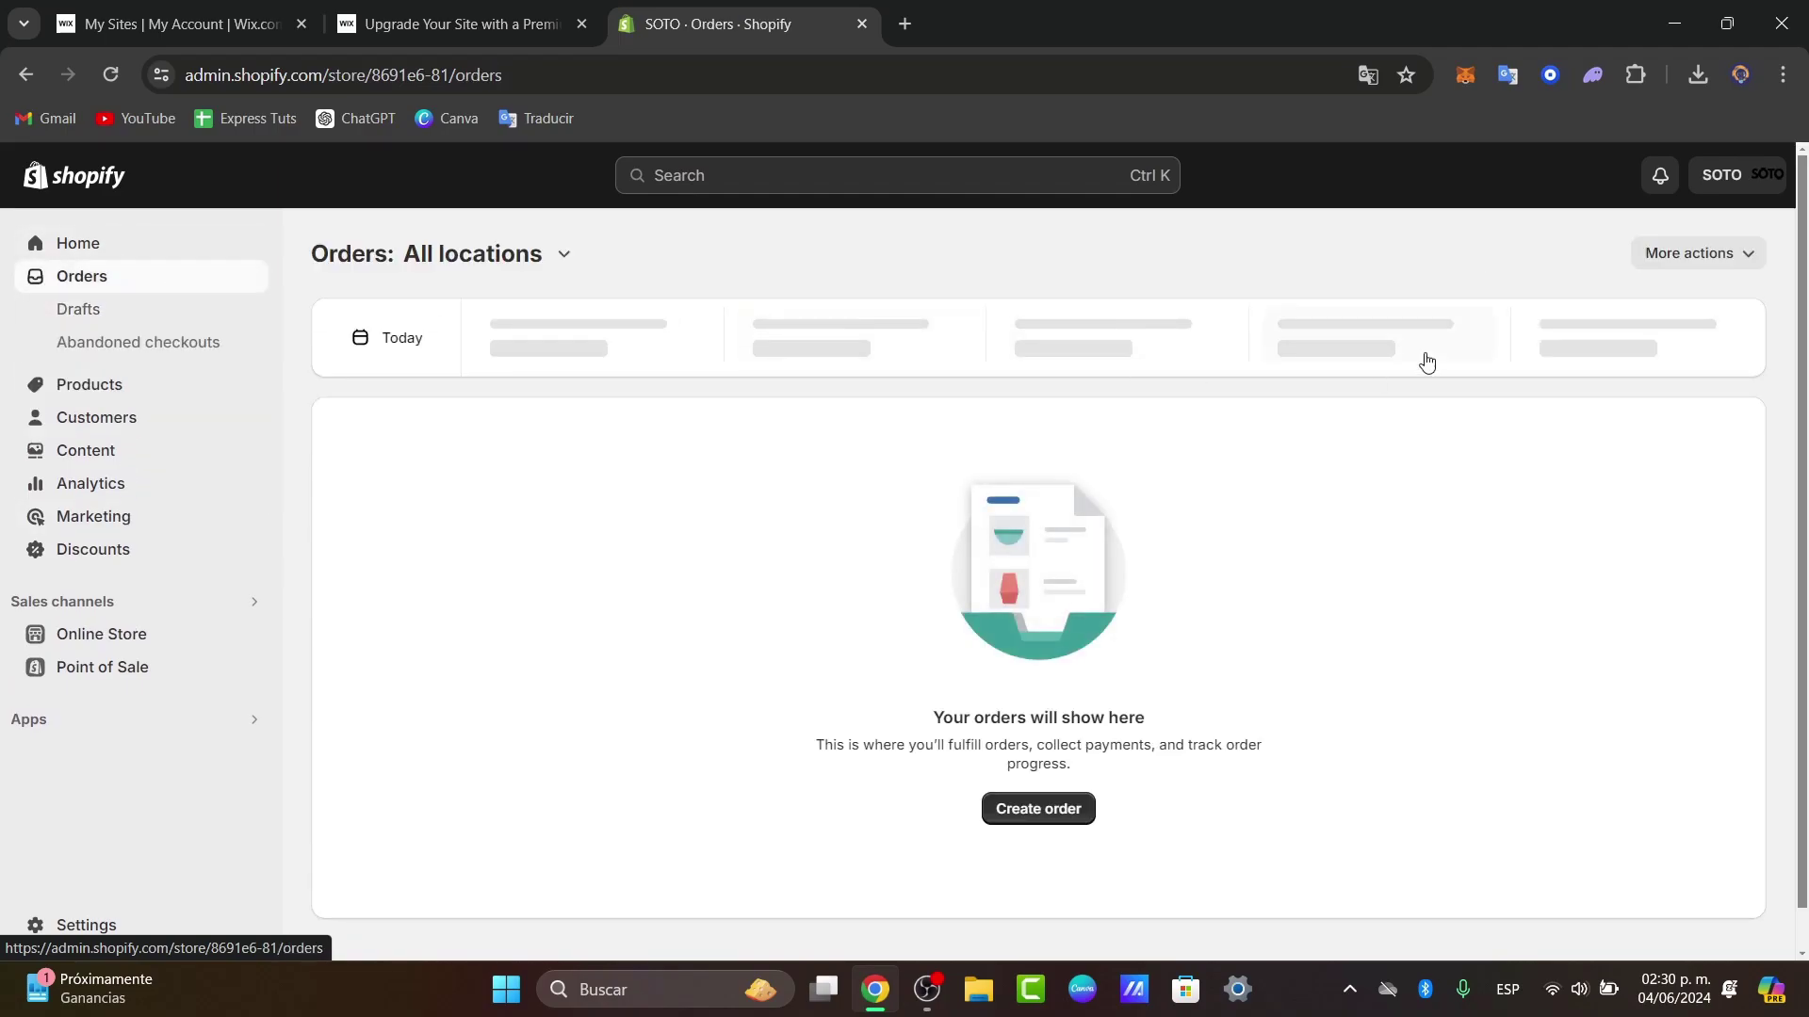
click(163, 244)
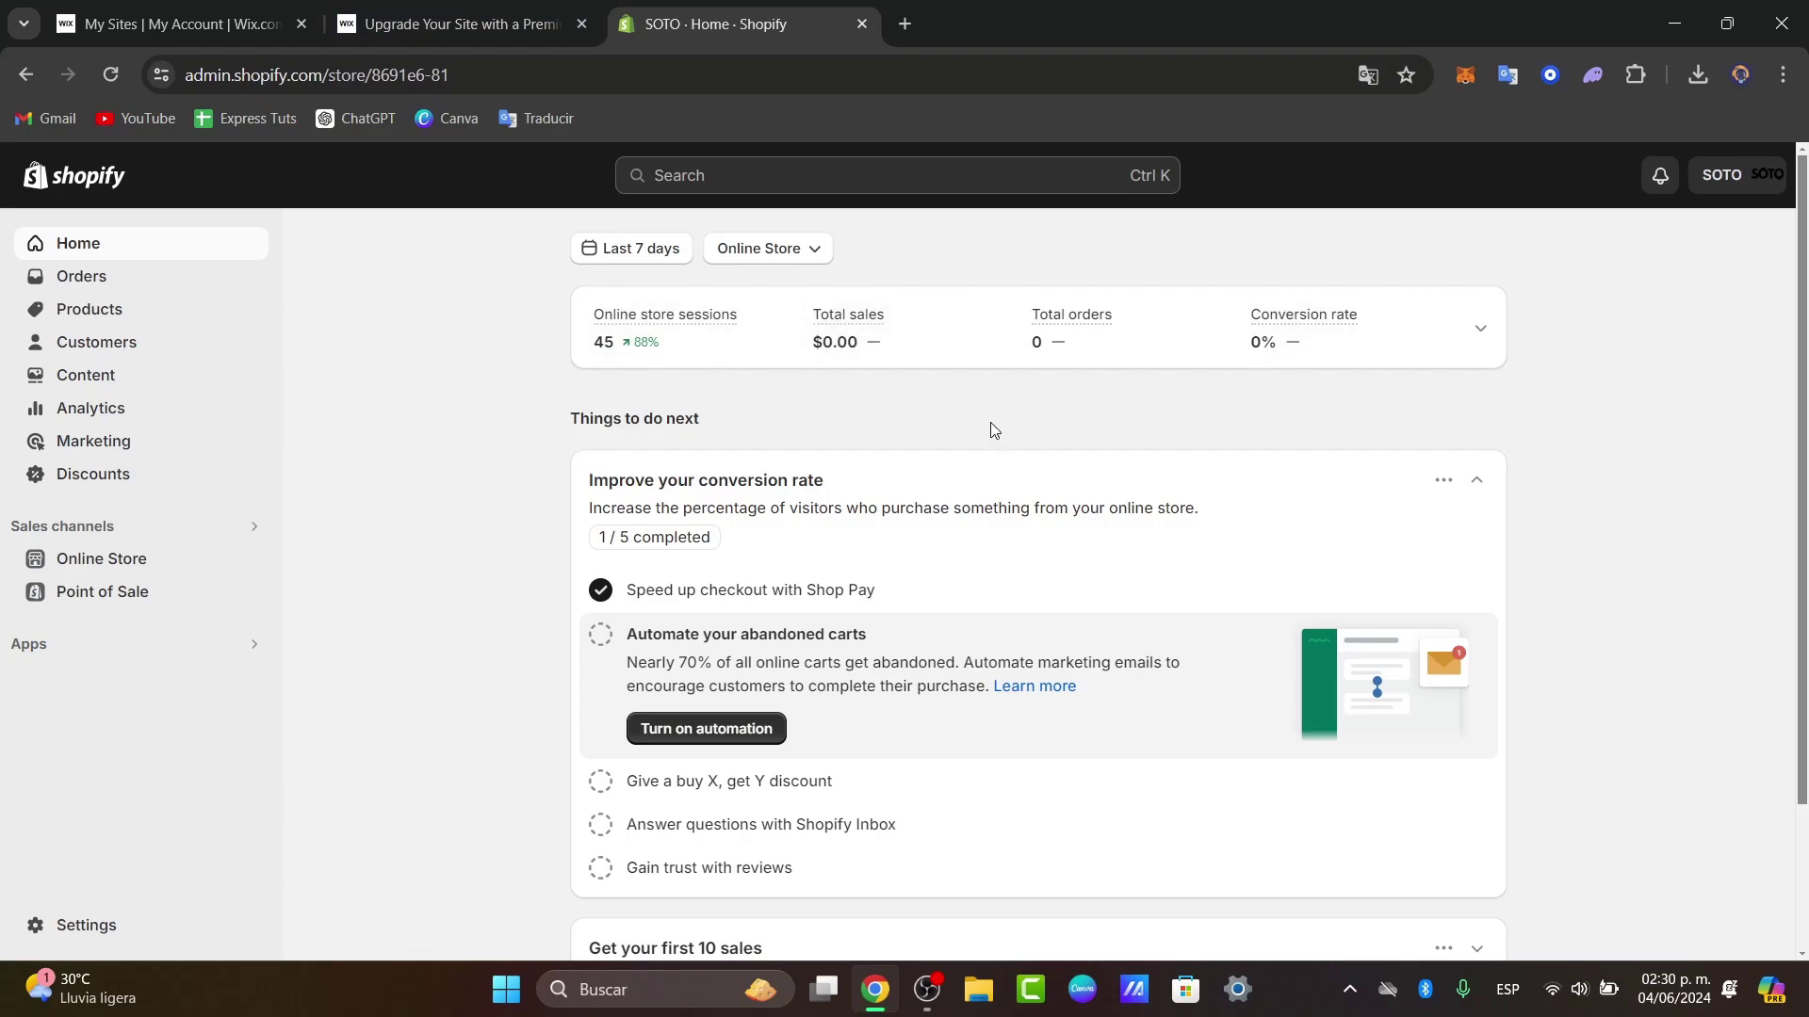
Search Apps for 'clone'.
click(124, 647)
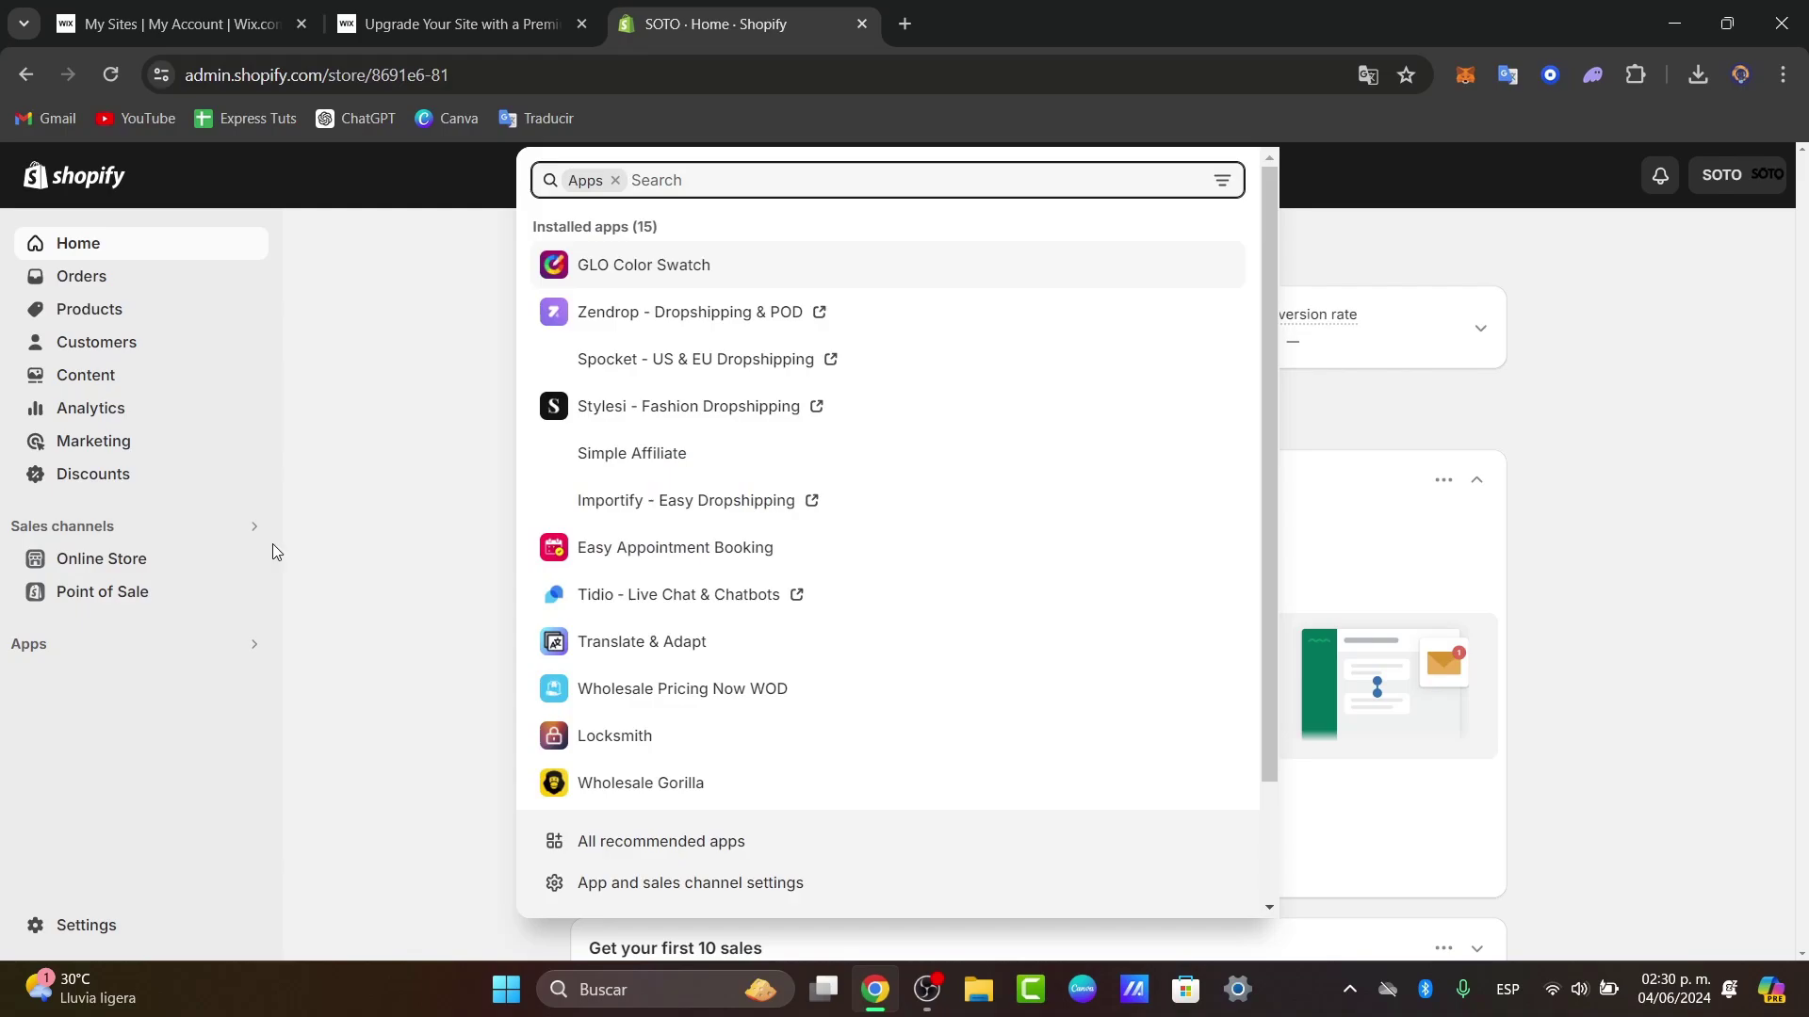
text(clo)
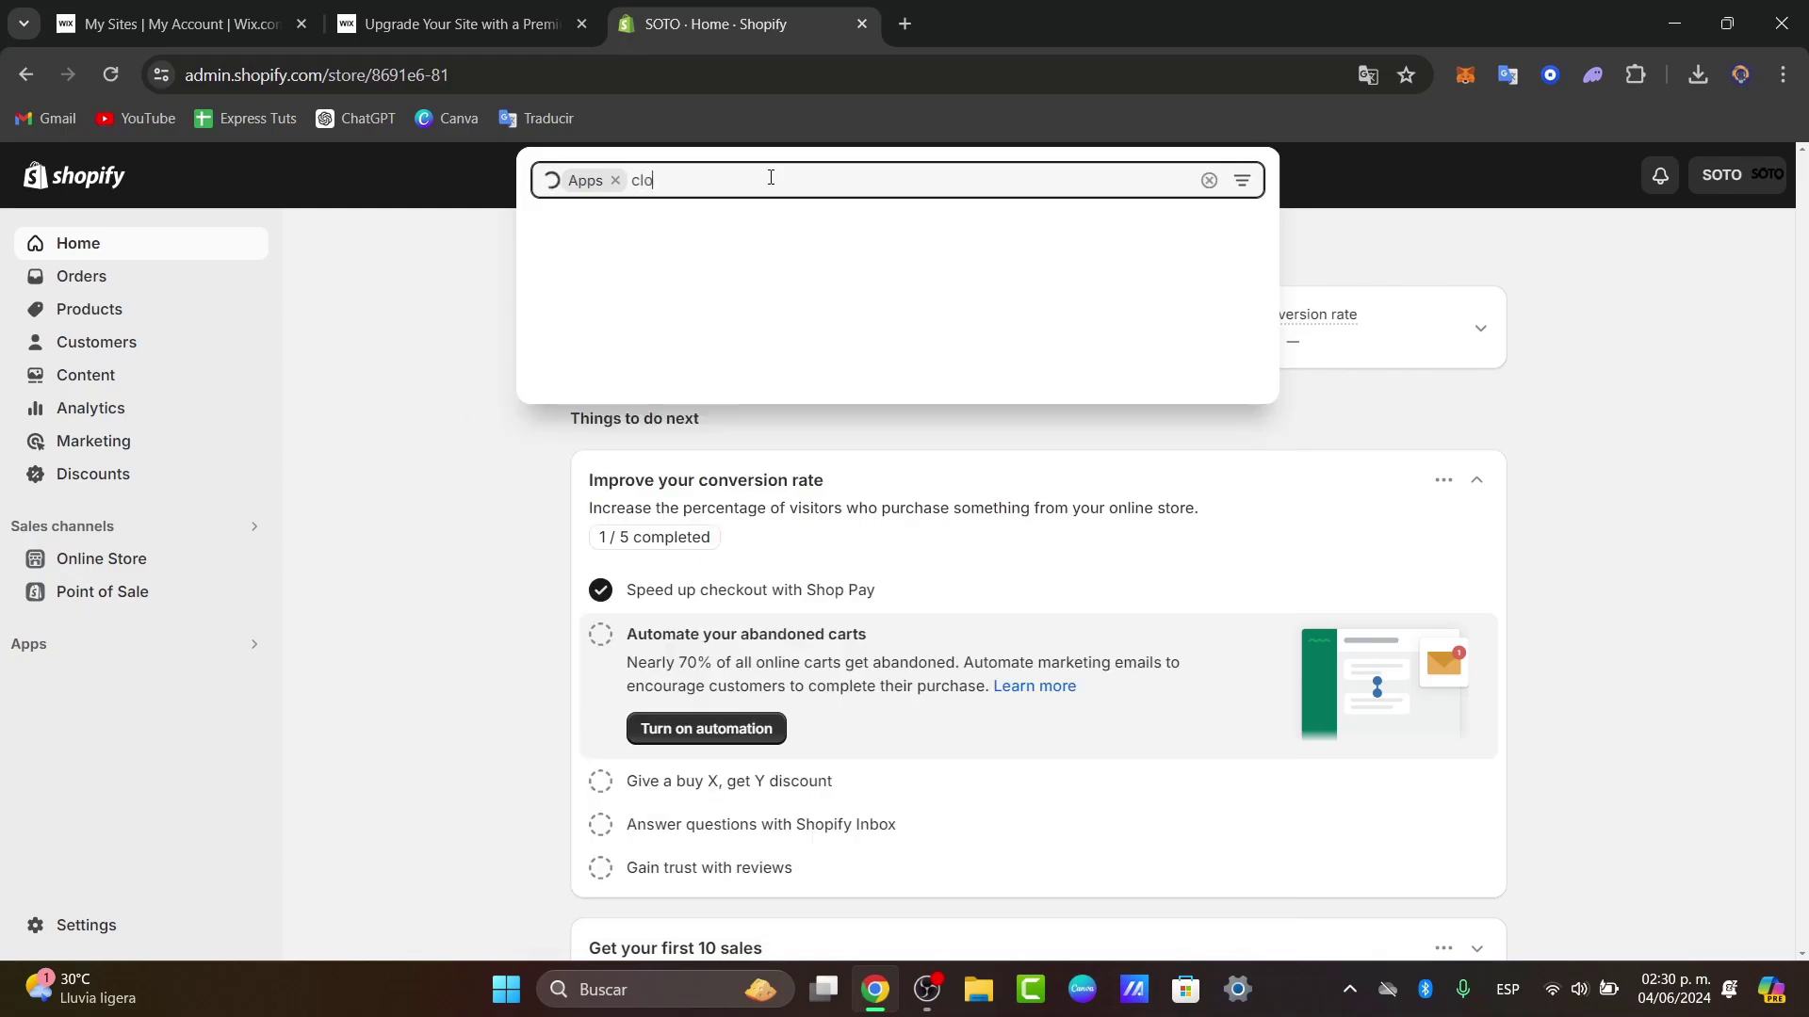
text(ne)
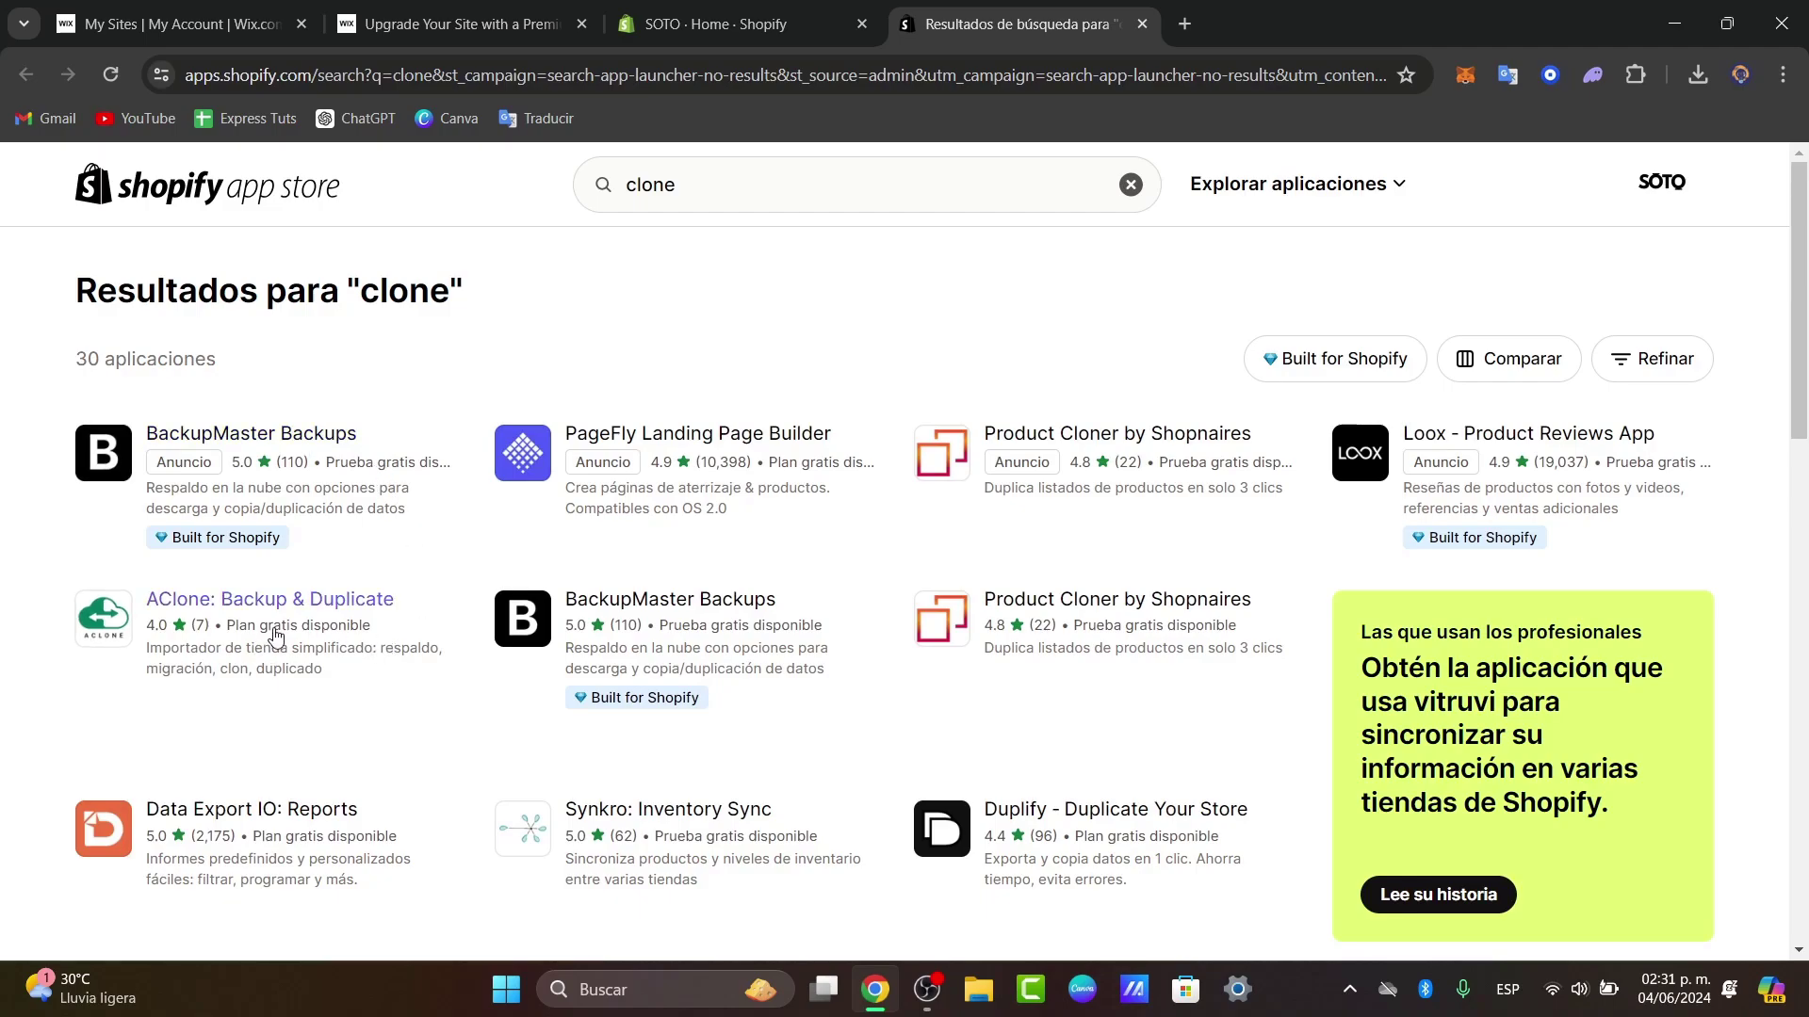
Look over the BackupMaster Backups app listing in the App Store.
click(690, 600)
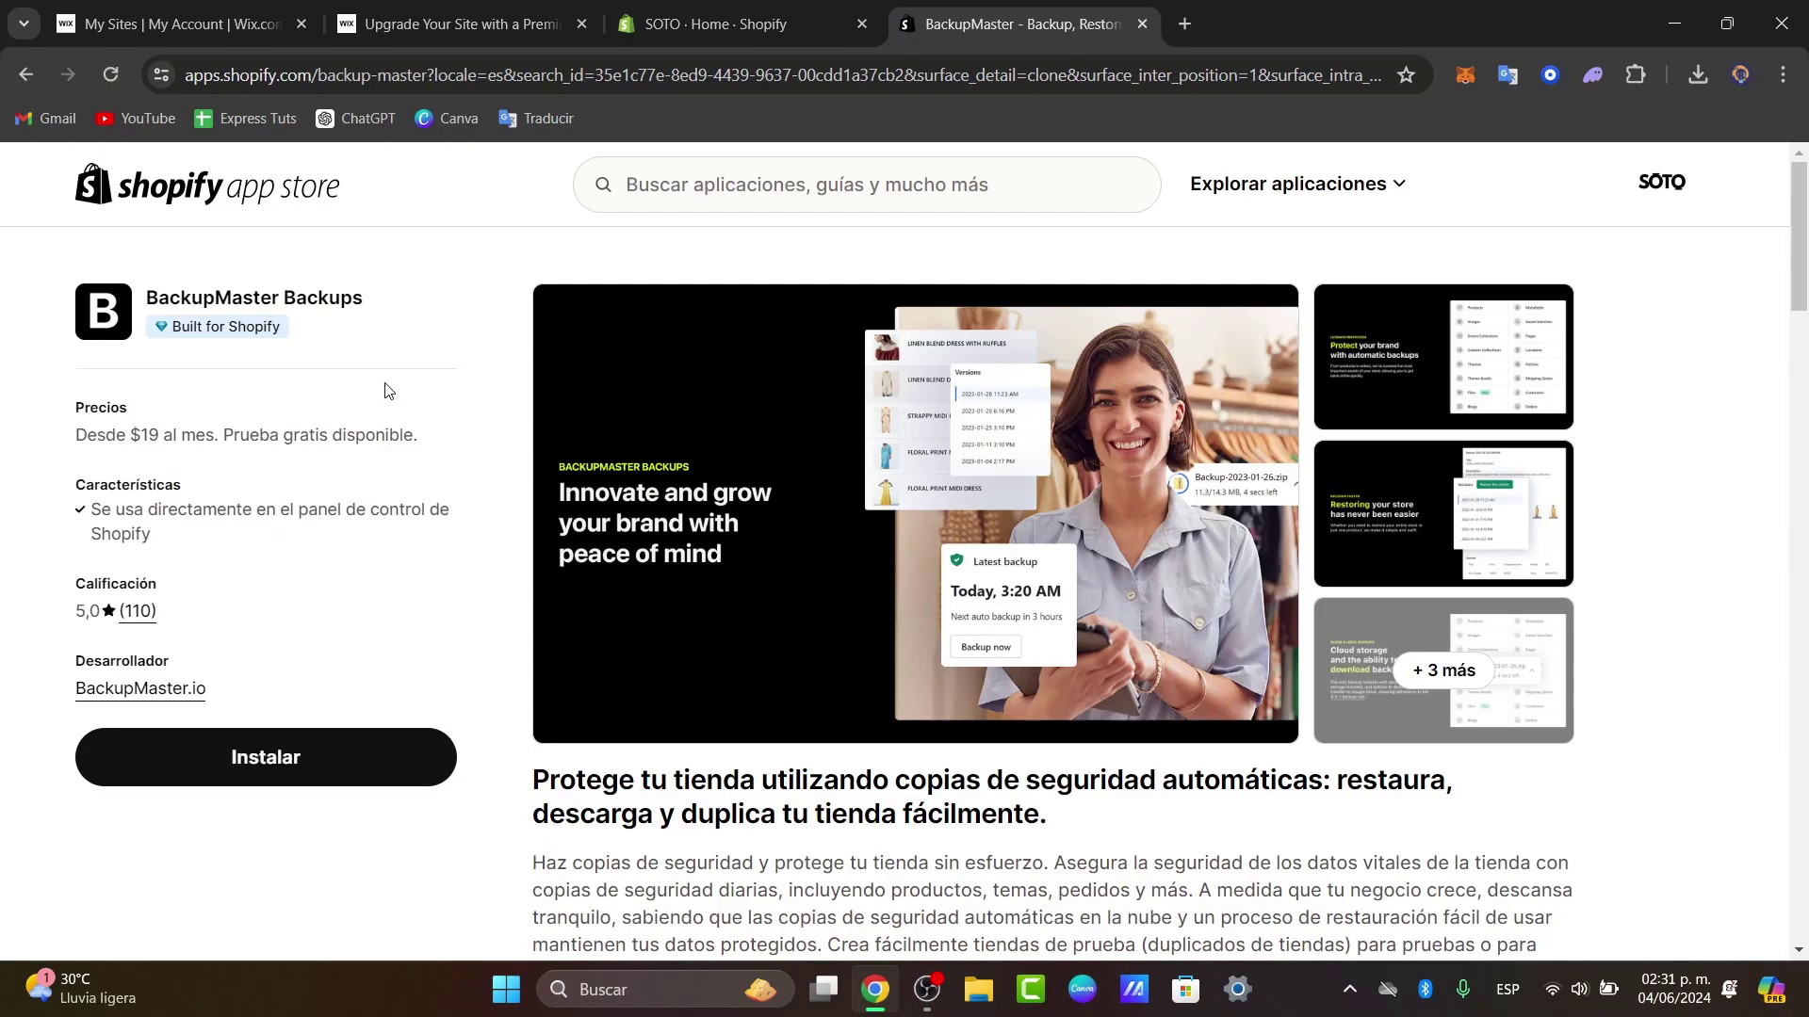
scroll(1304, 539, down, 7)
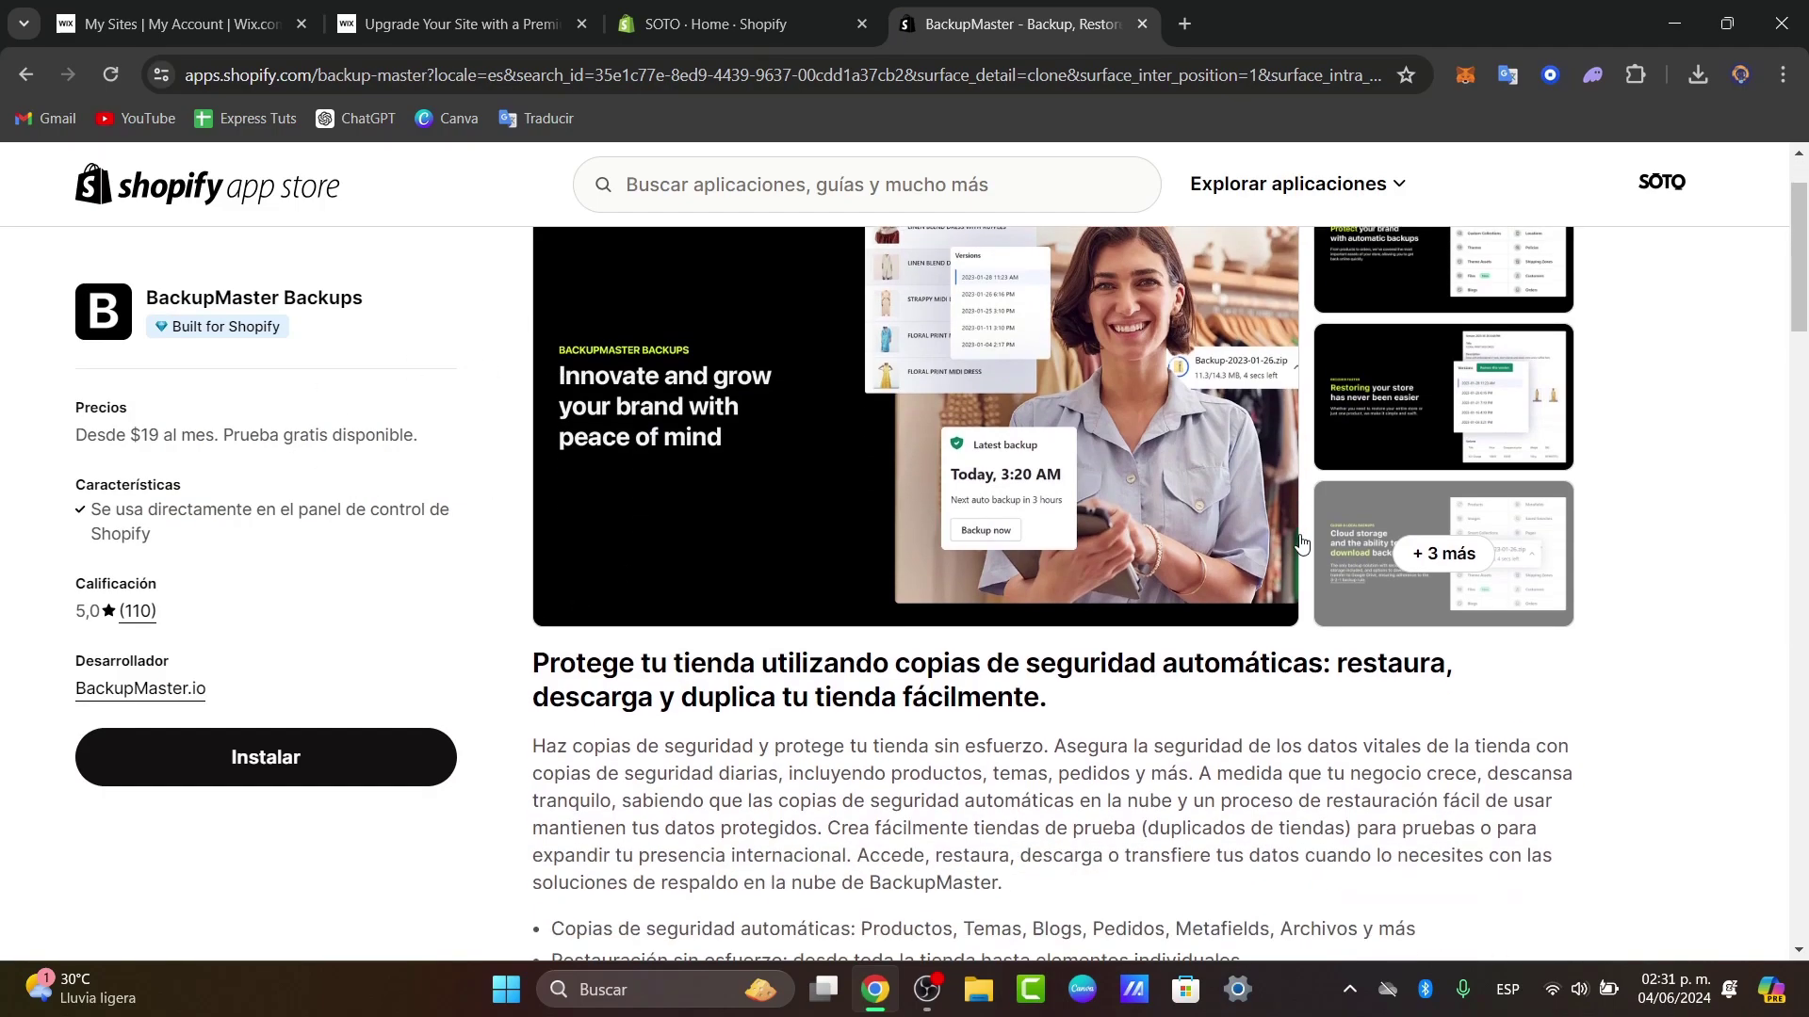
scroll(1301, 544, down, 8)
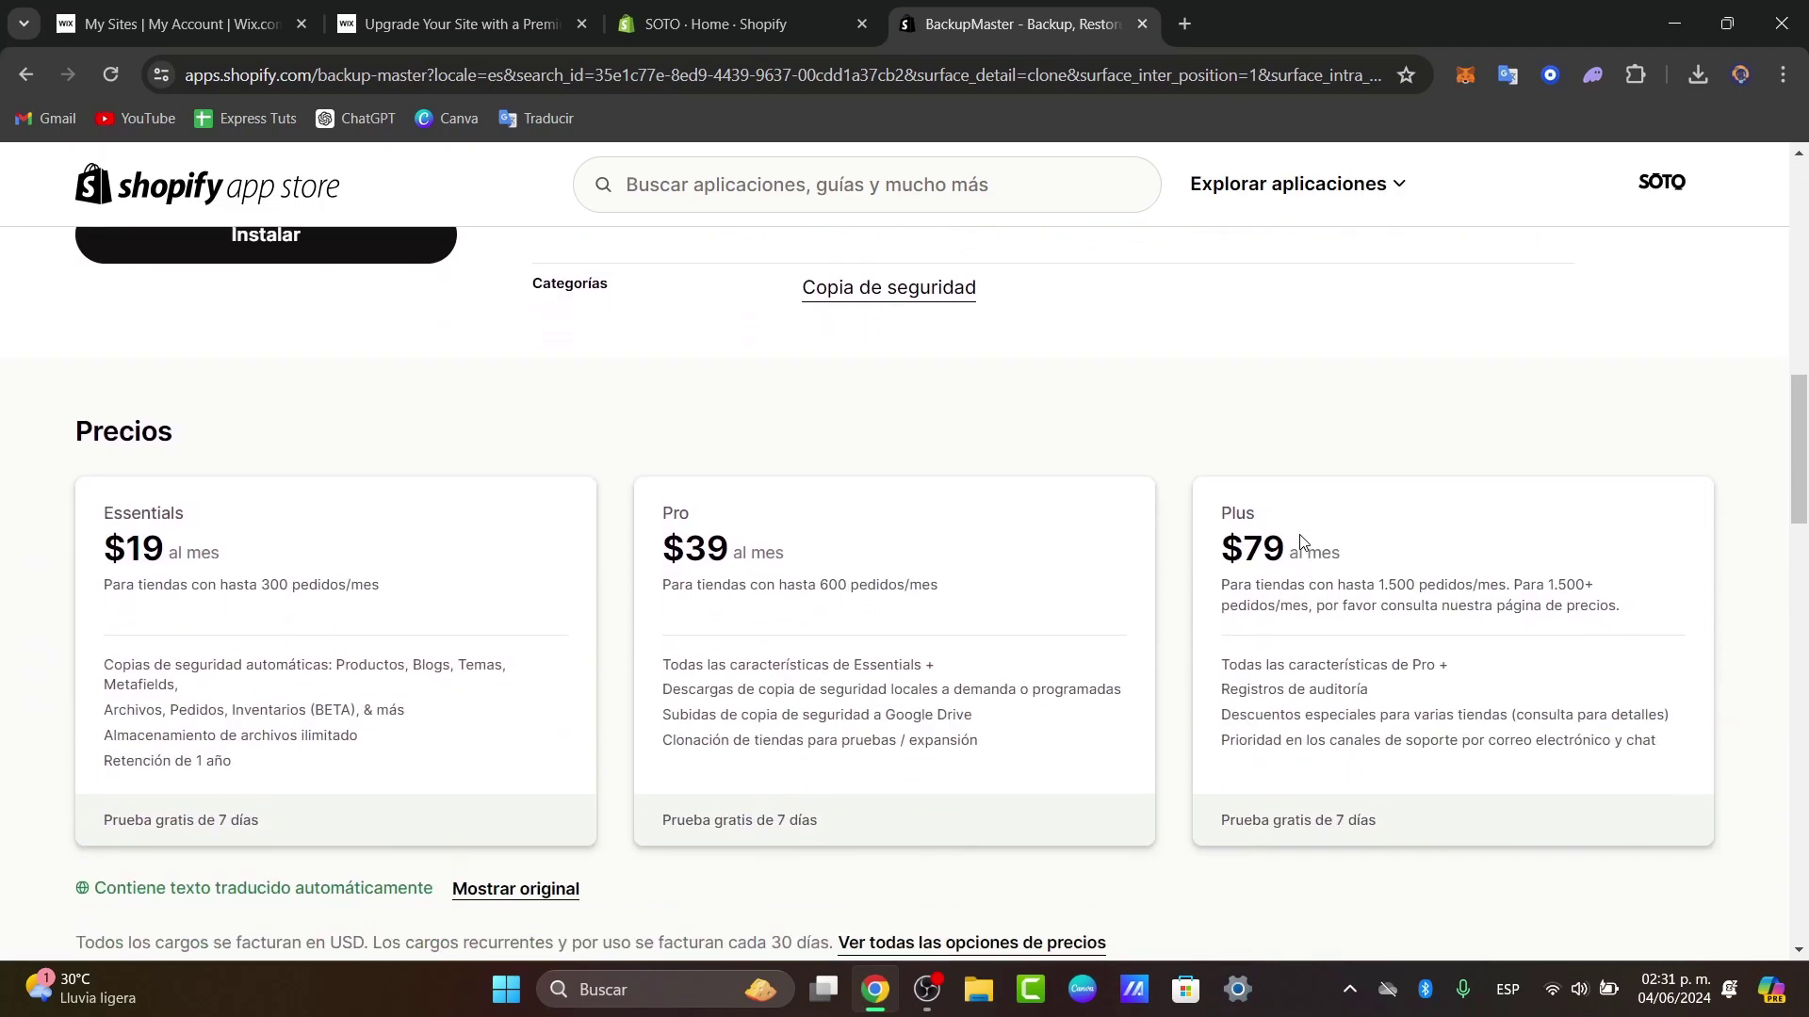
scroll(1303, 541, up, 10)
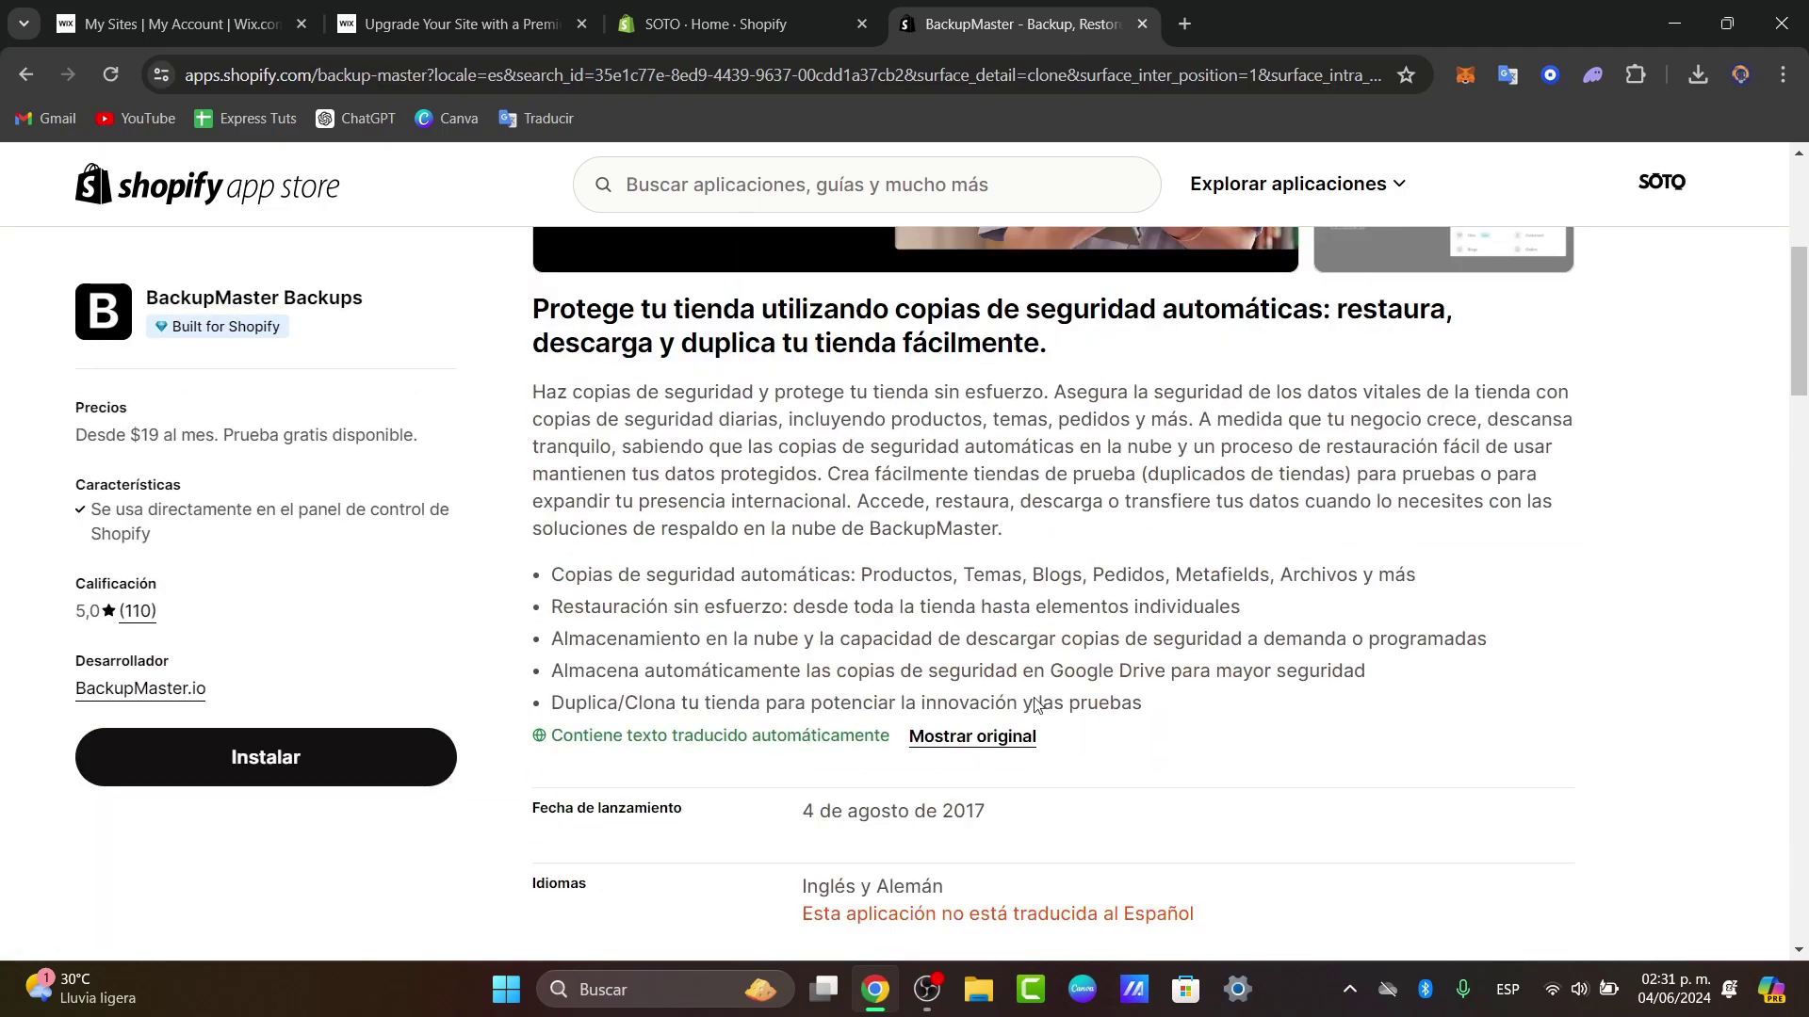
scroll(566, 818, down, 10)
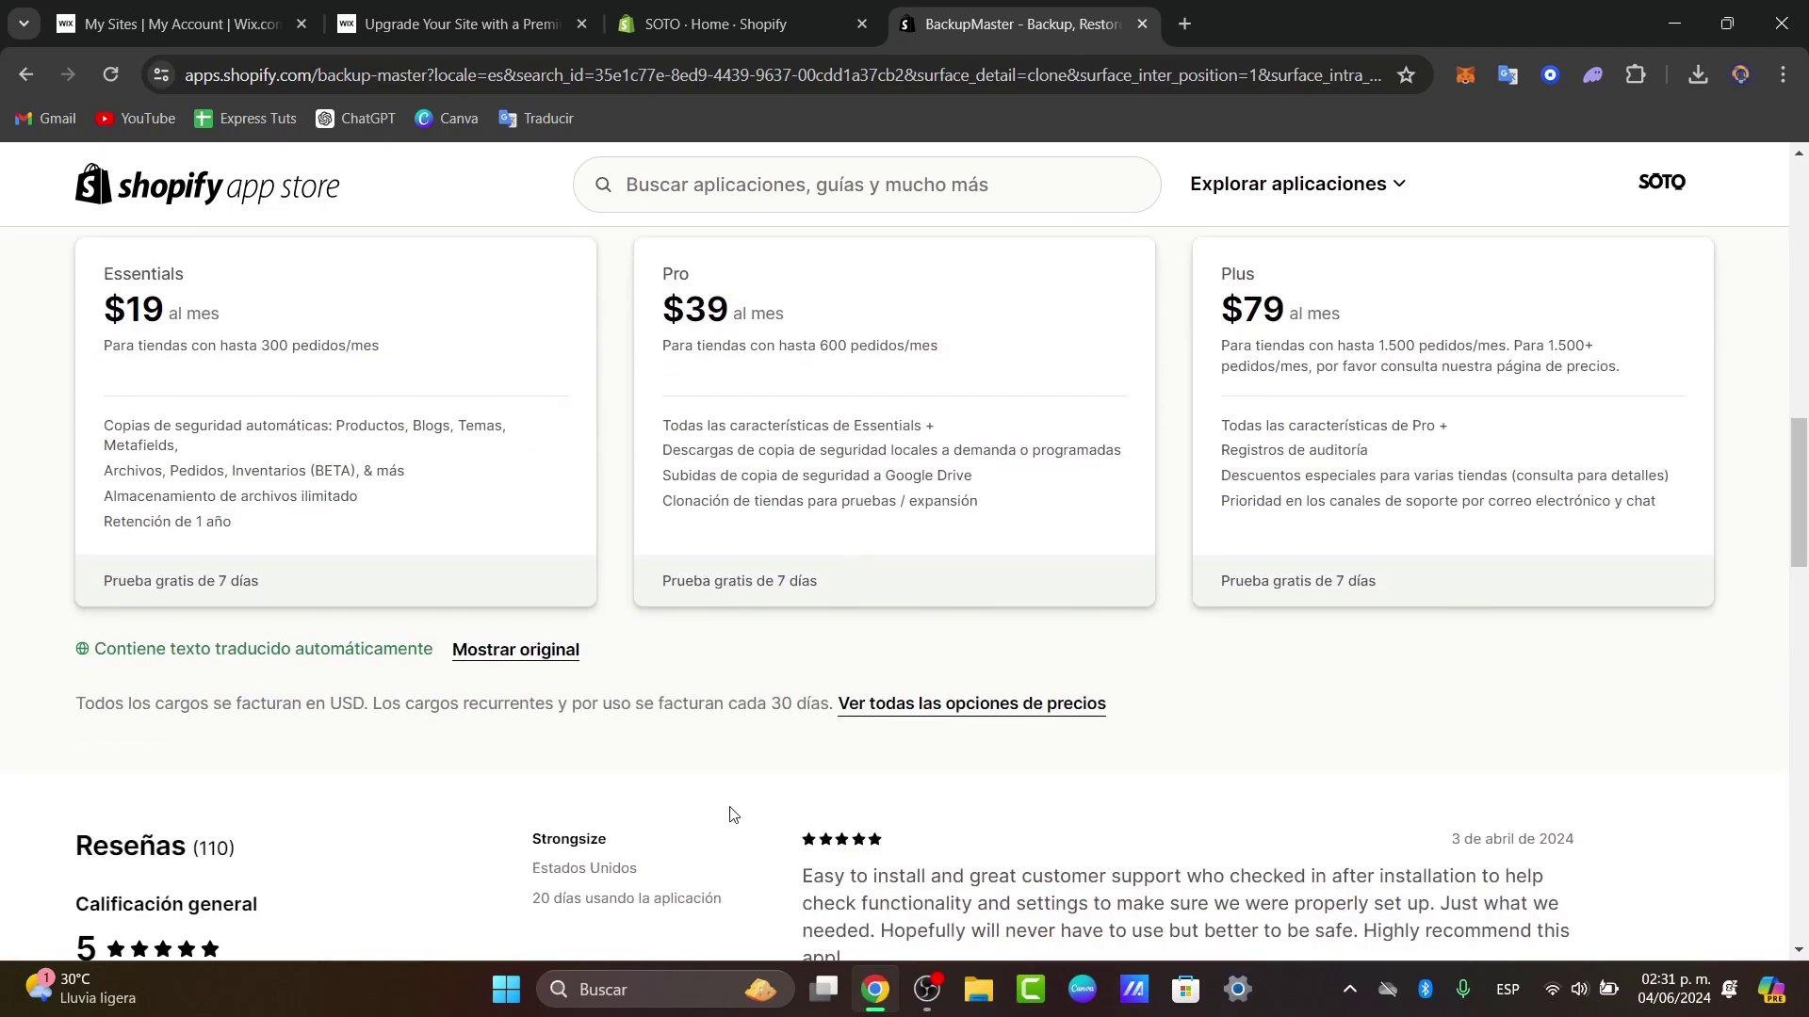
Go back to the 'clone' results and open the AClone: Backup & Duplicate page.
click(32, 82)
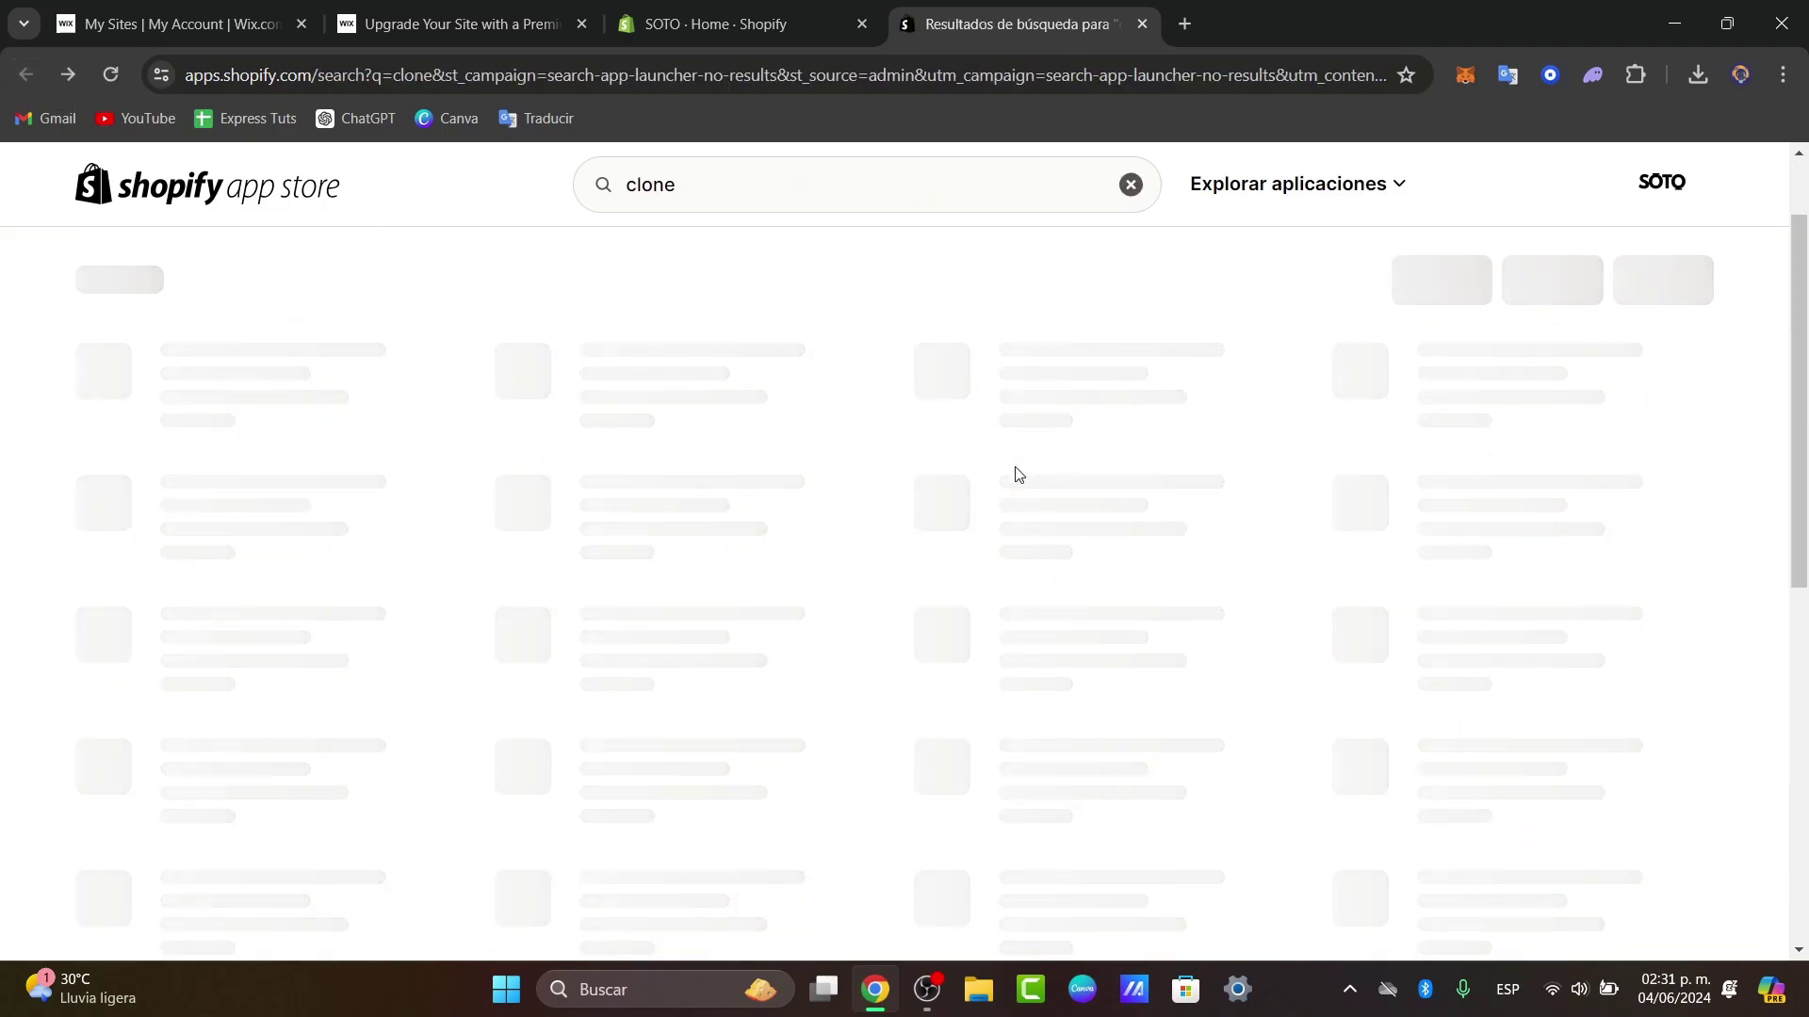
click(1647, 359)
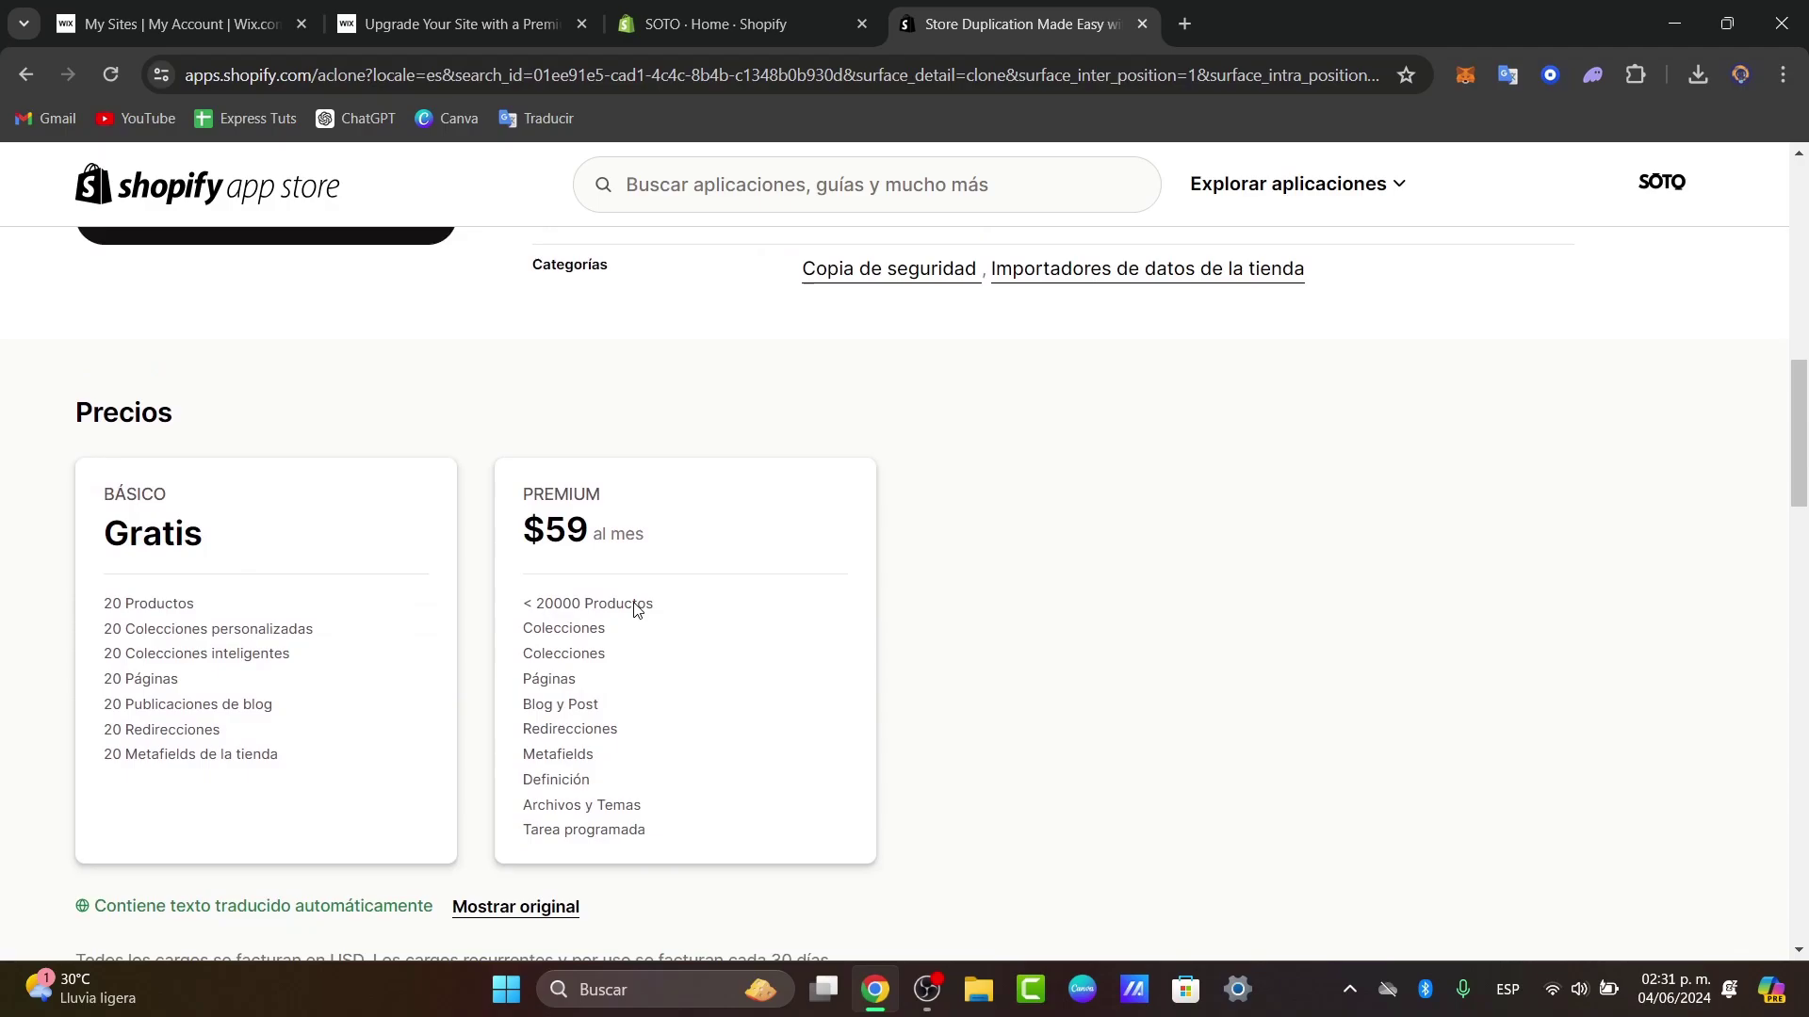
scroll(284, 588, up, 1)
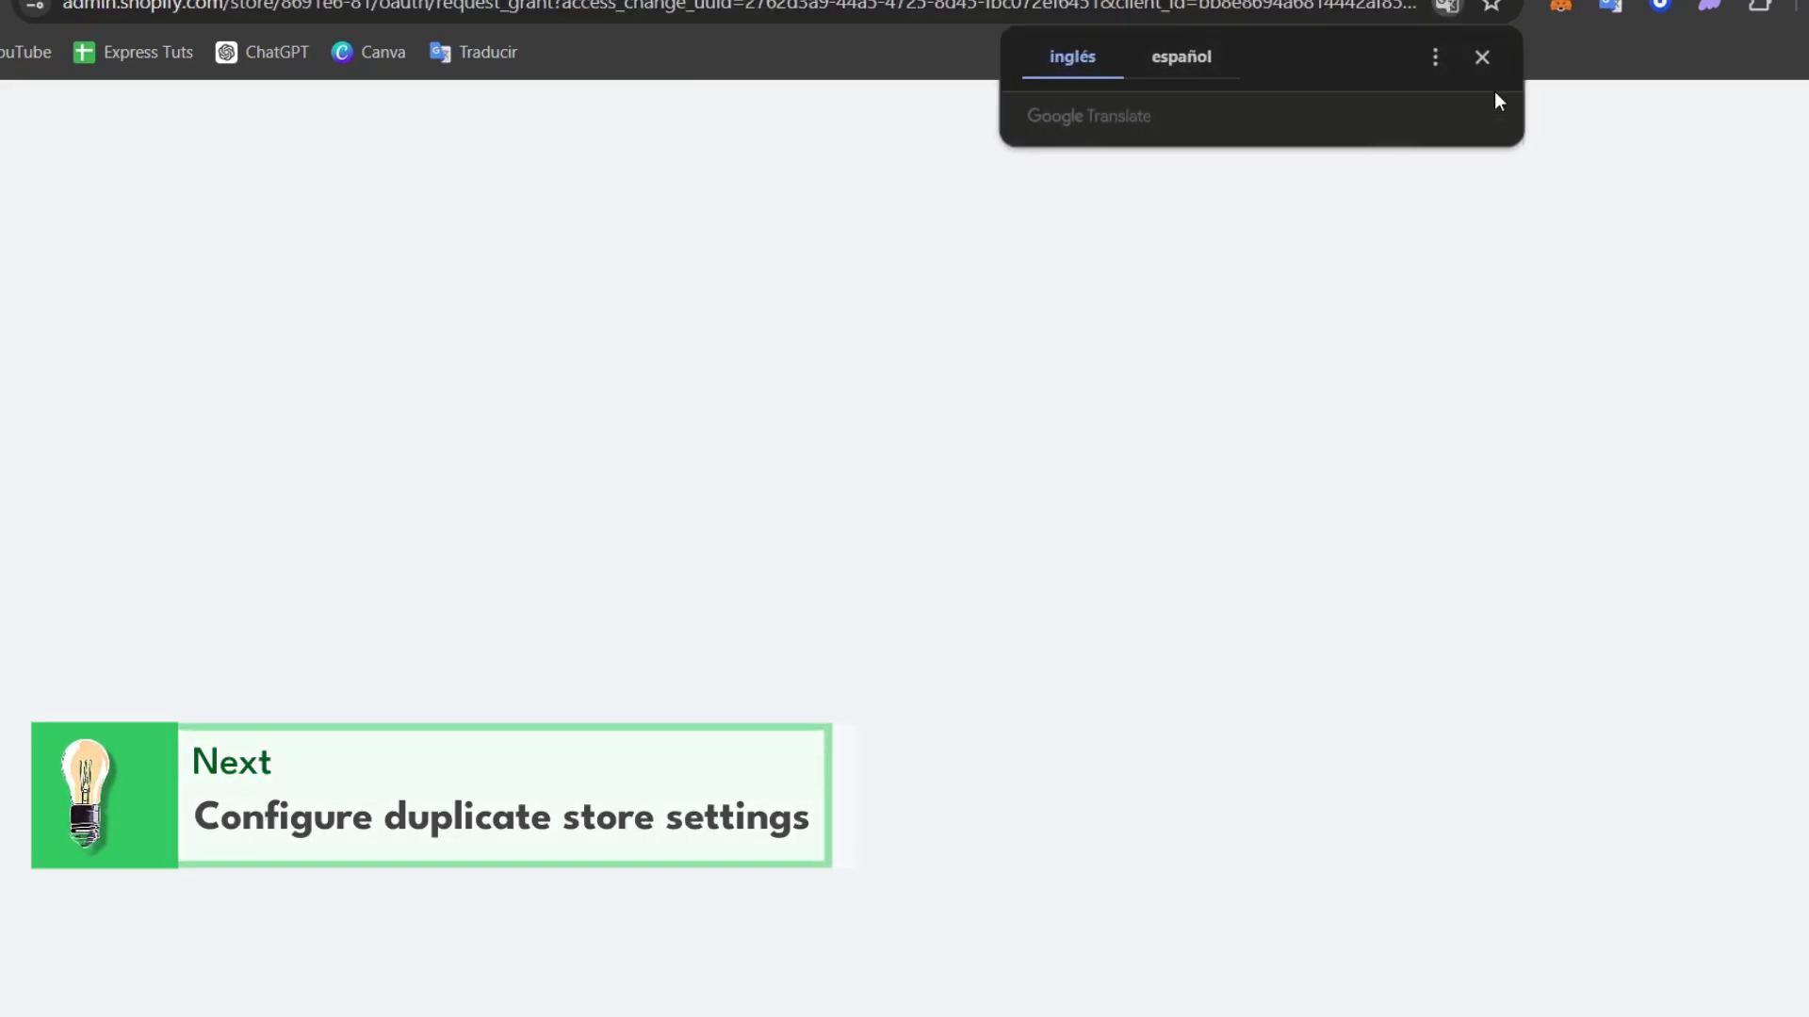
Dismiss the translation prompt, install AClone: Backup & Duplicate, and scroll its privacy policy.
click(1481, 58)
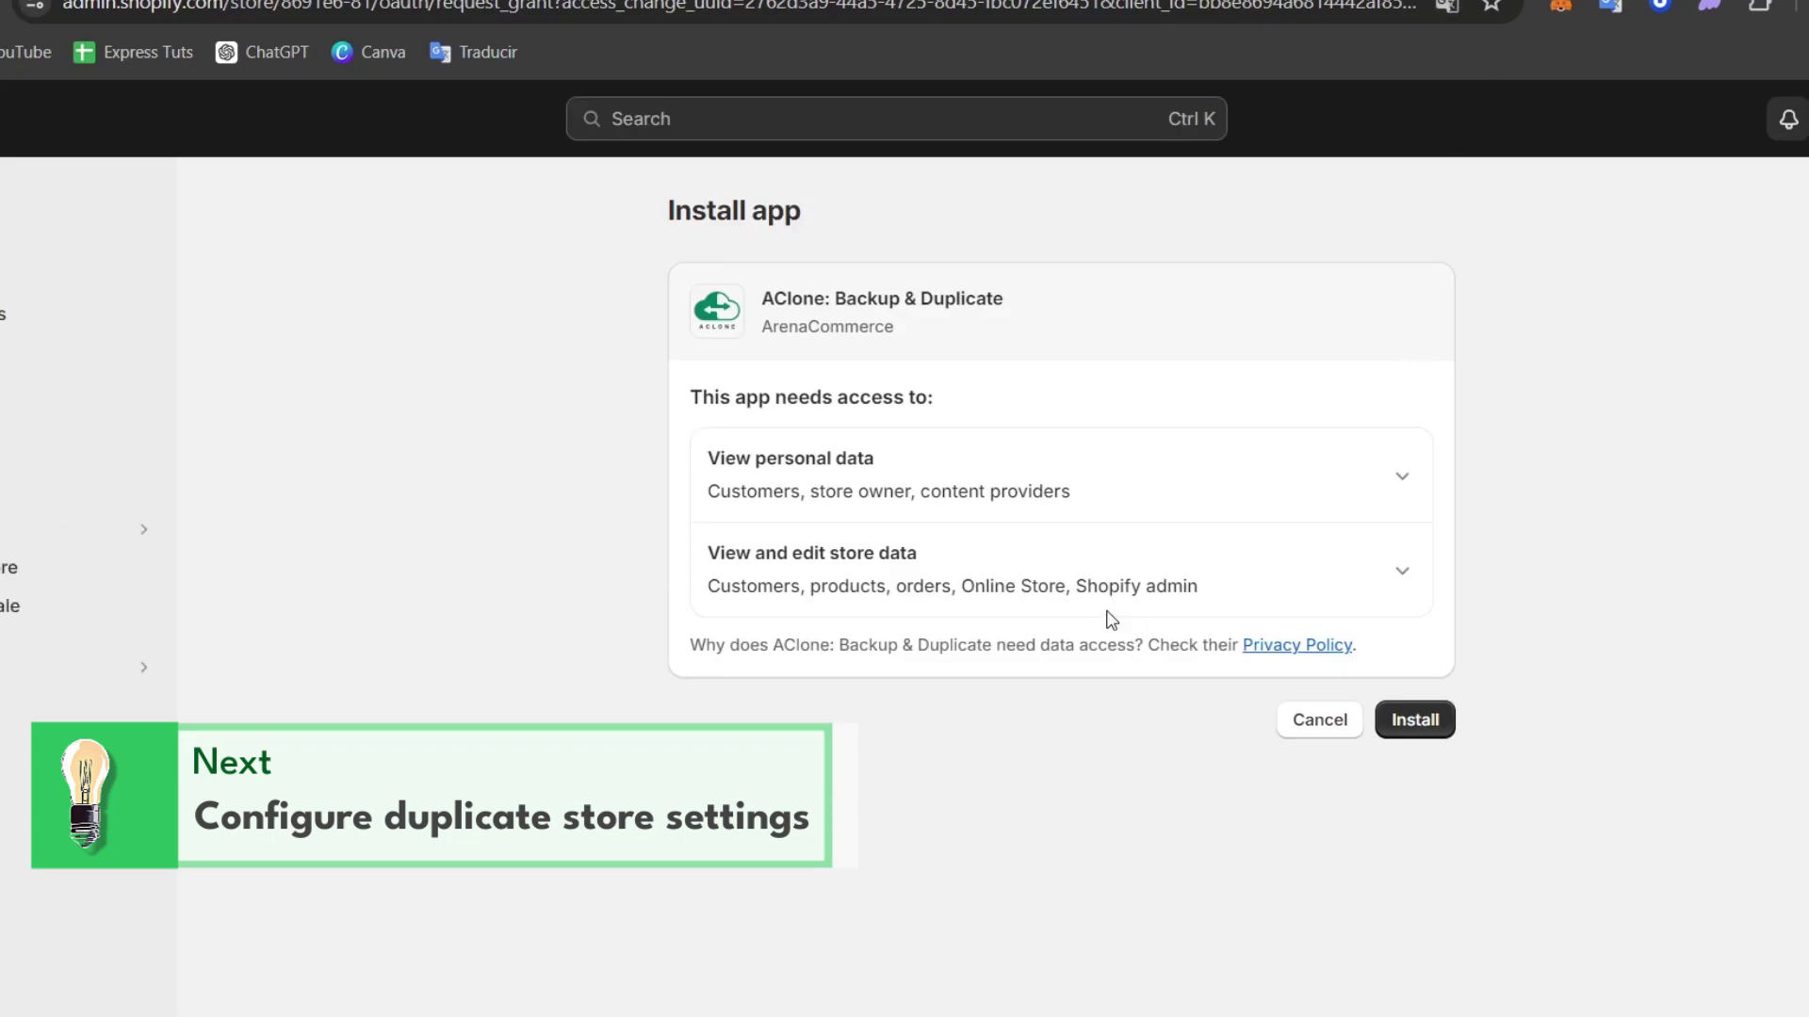
click(1444, 722)
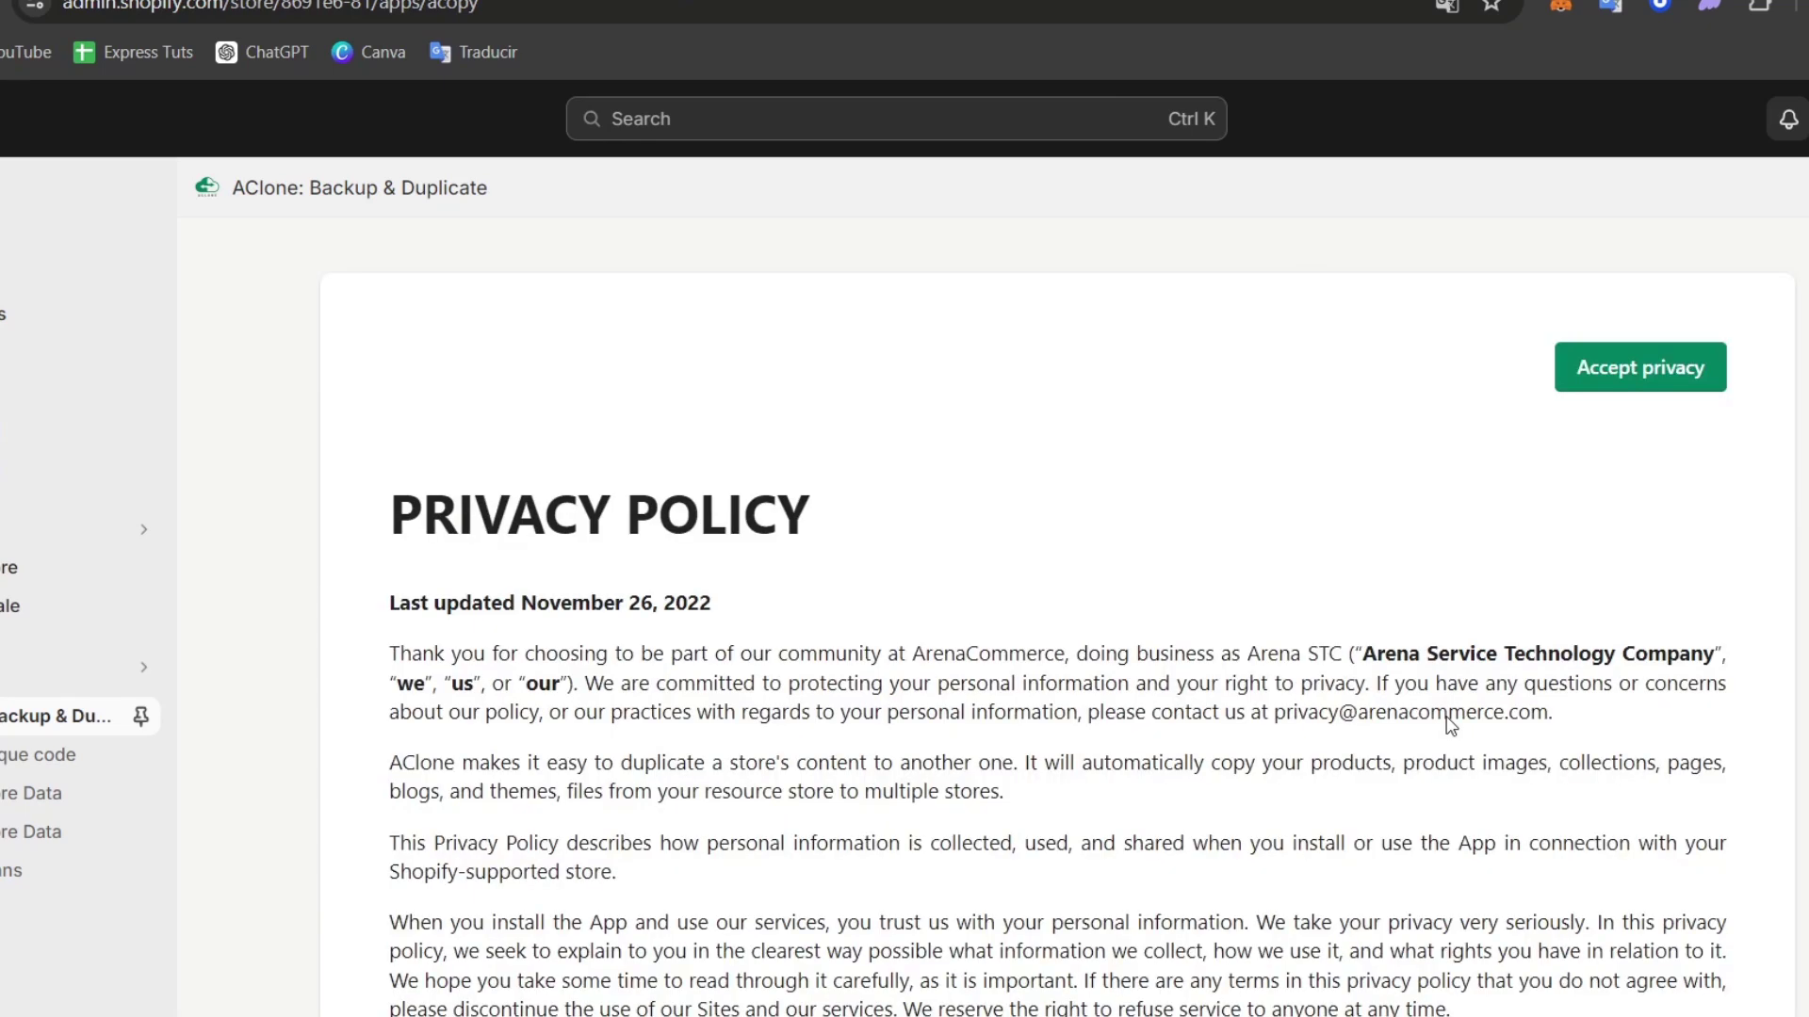
scroll(1347, 942, down, 10)
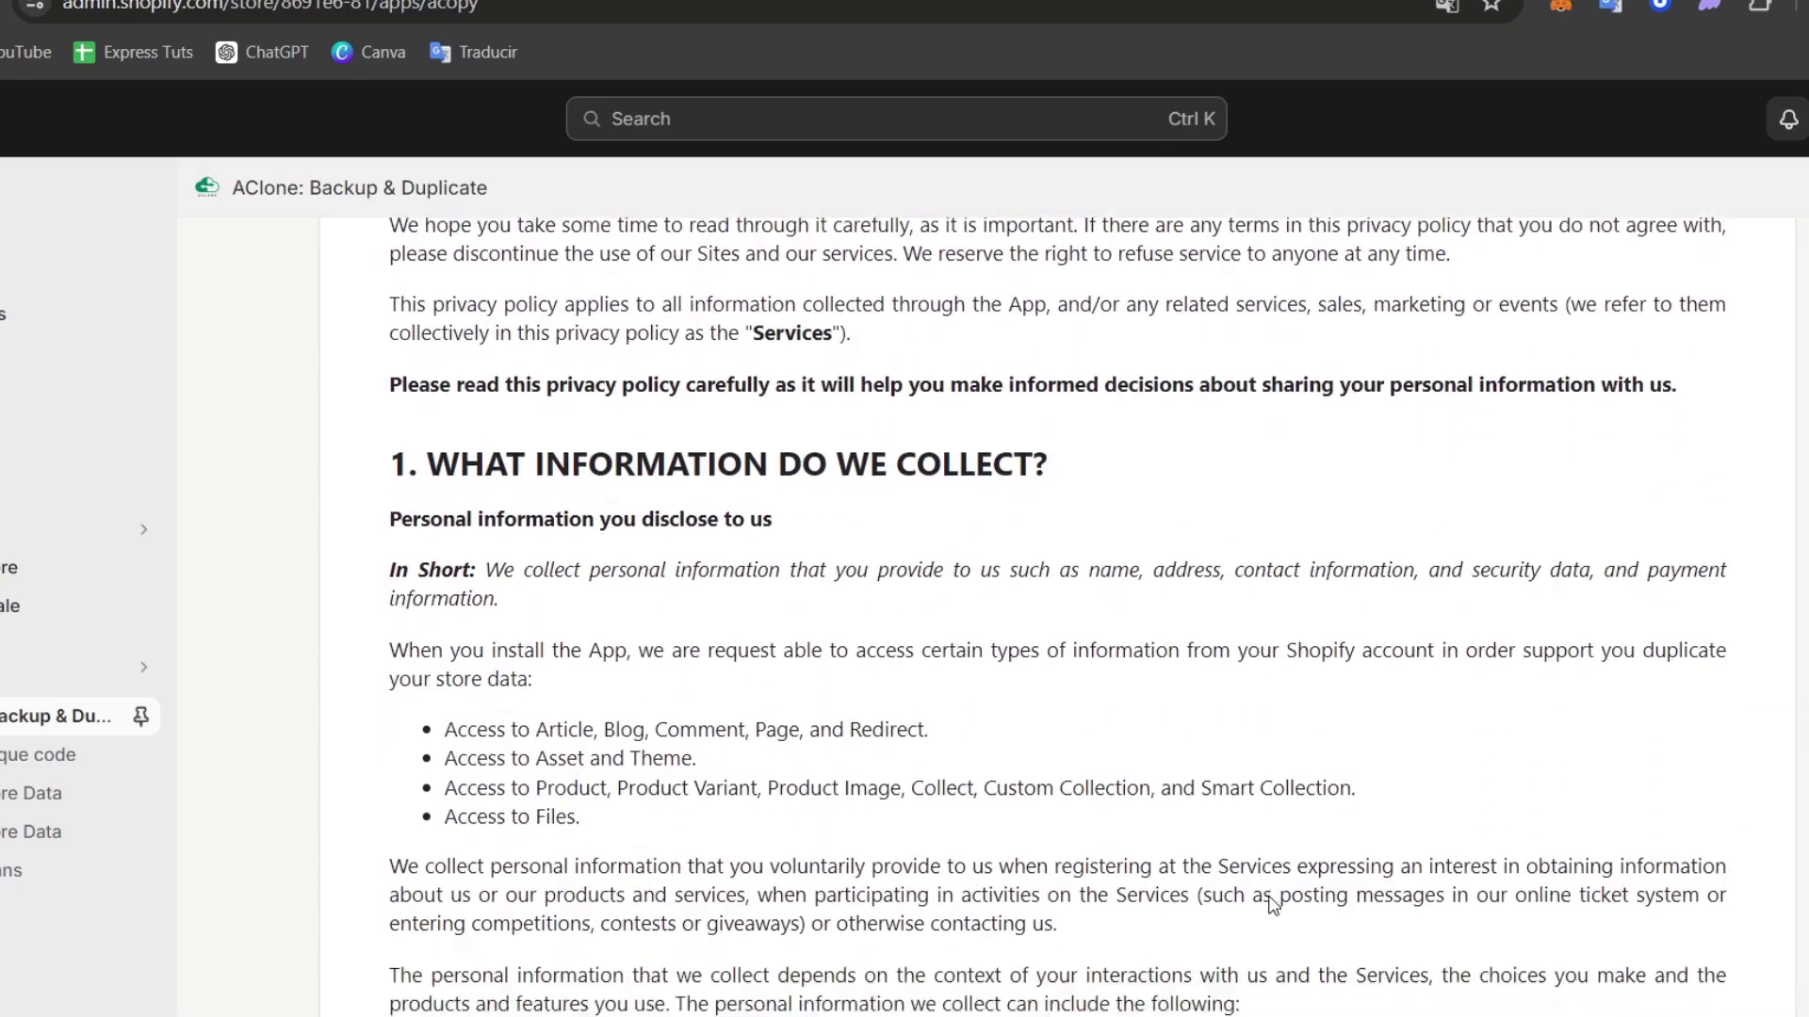
scroll(1330, 864, down, 15)
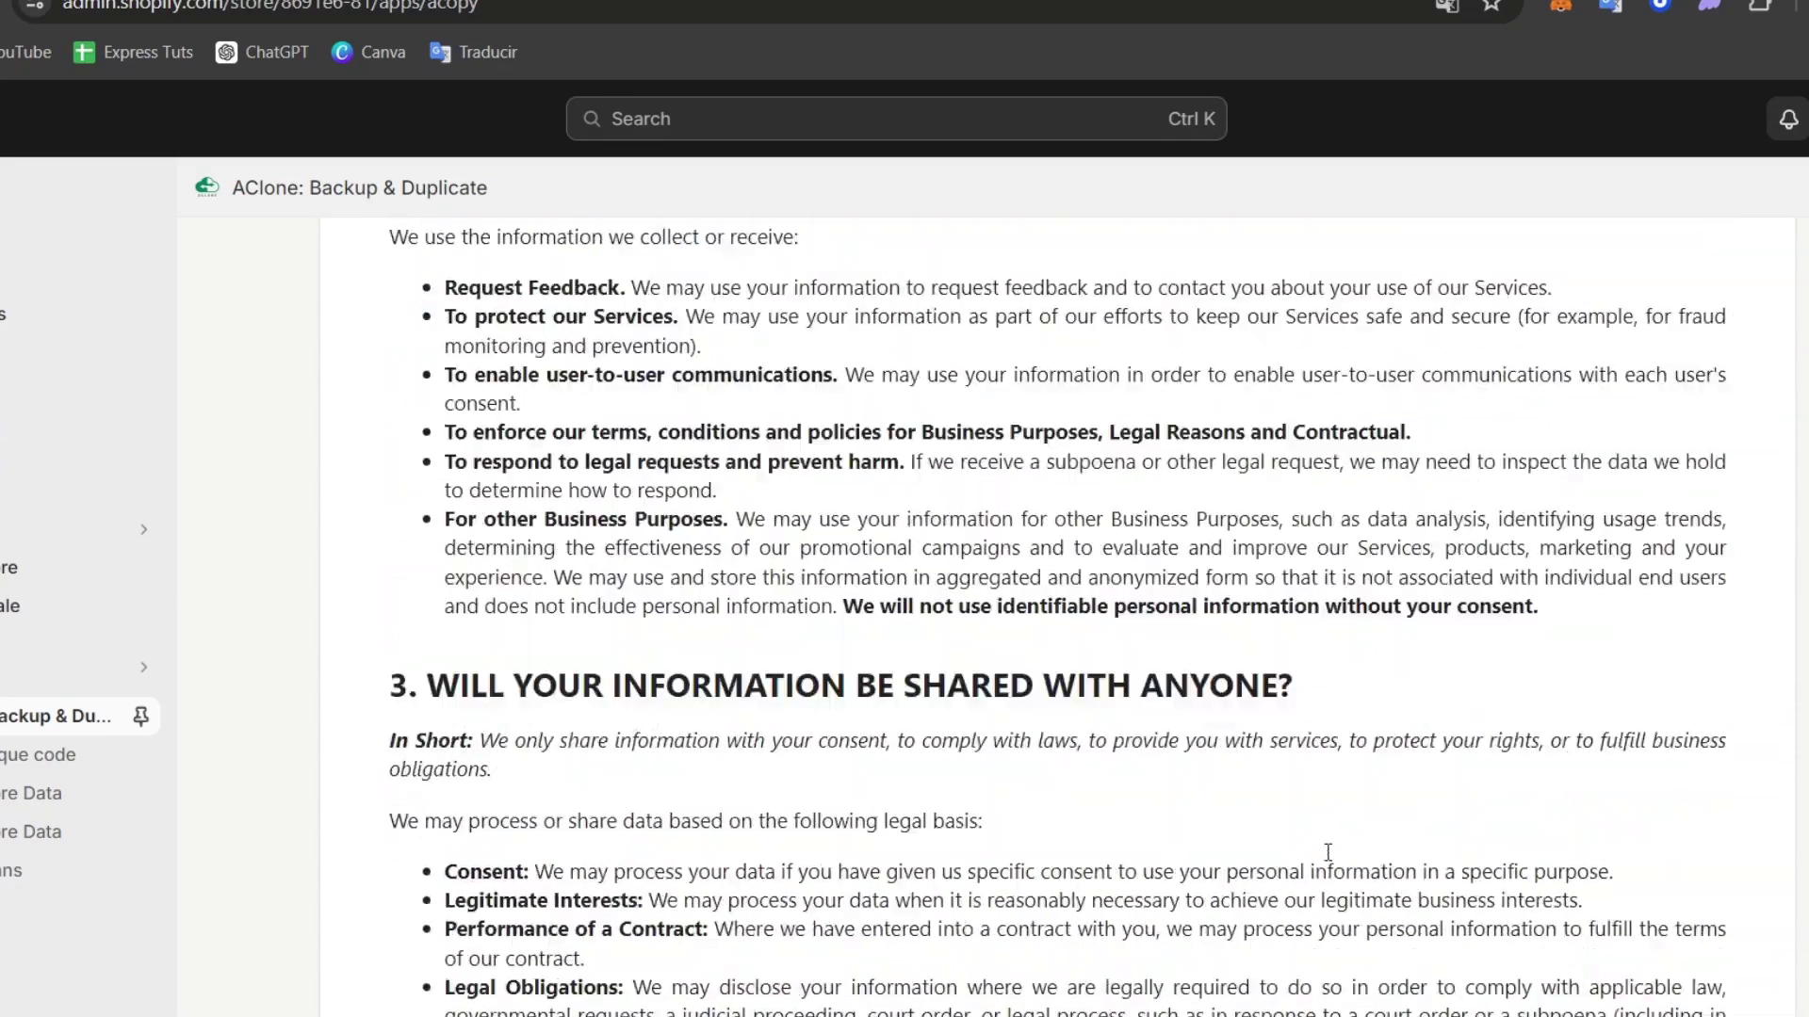
scroll(1329, 857, up, 20)
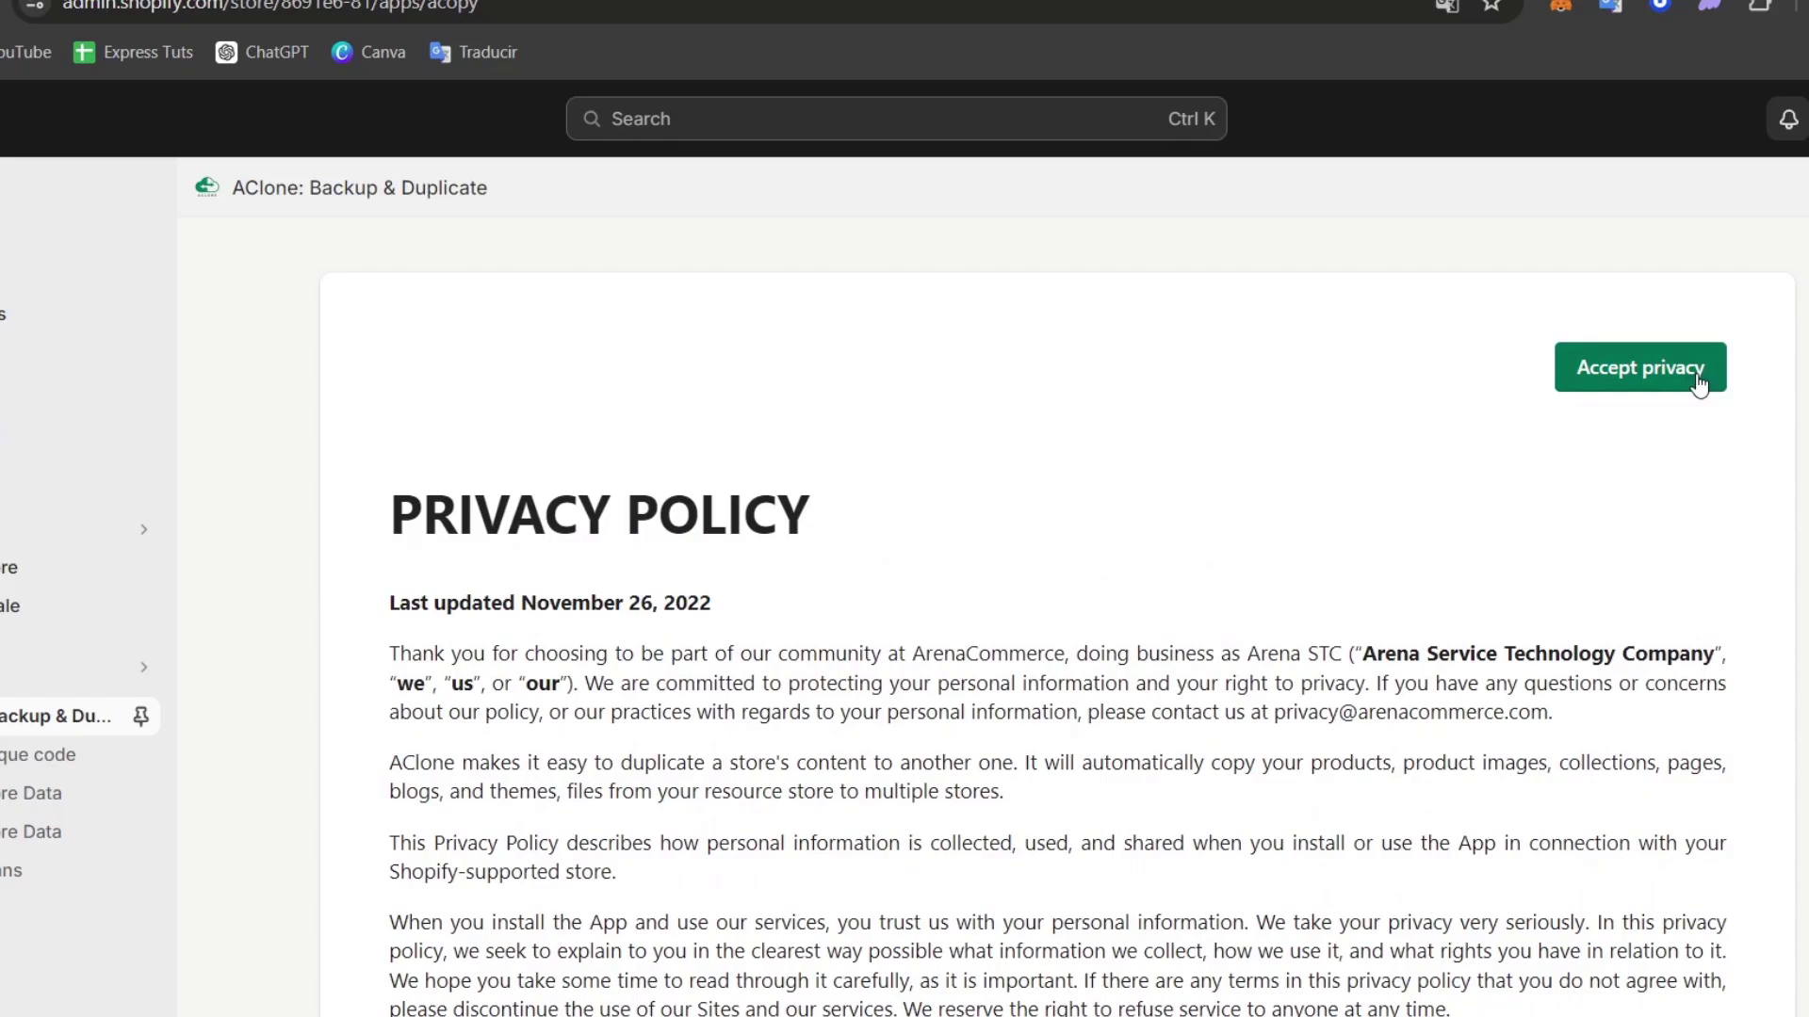
Accept AClone's privacy policy and read the Step 1 tour's Export Store Data option.
click(1697, 380)
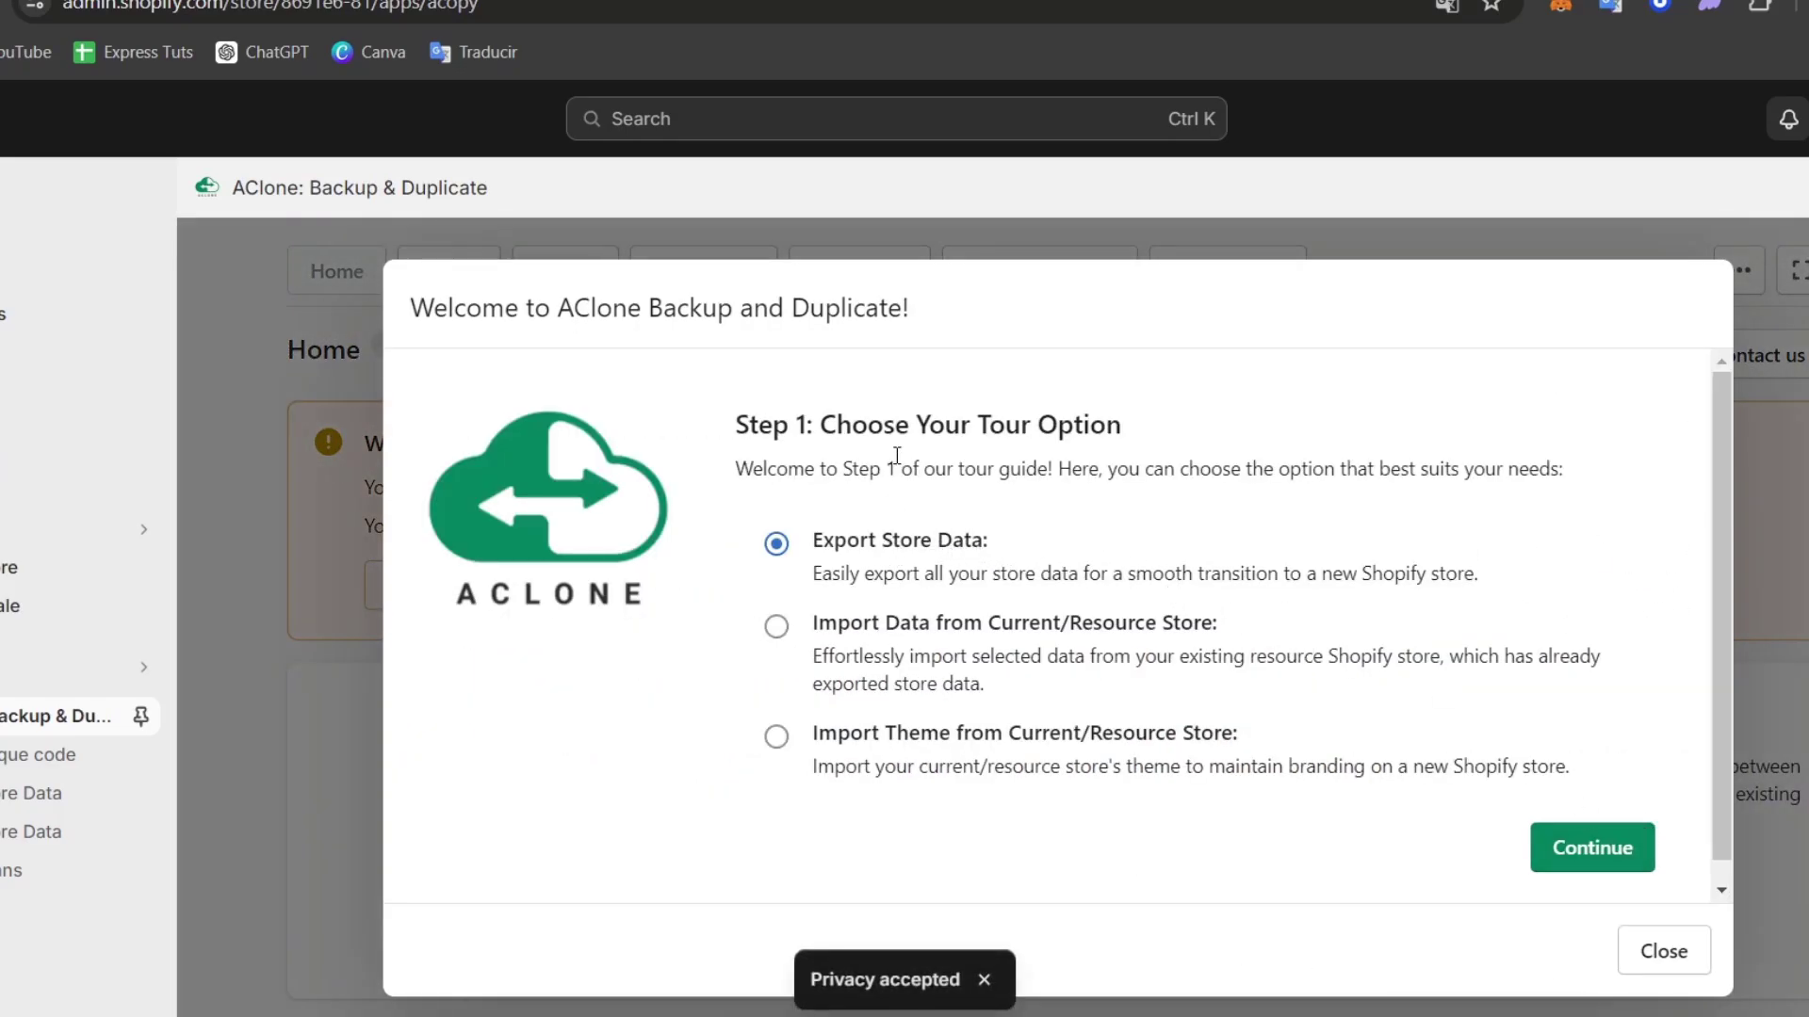
drag(895, 426, 1164, 446)
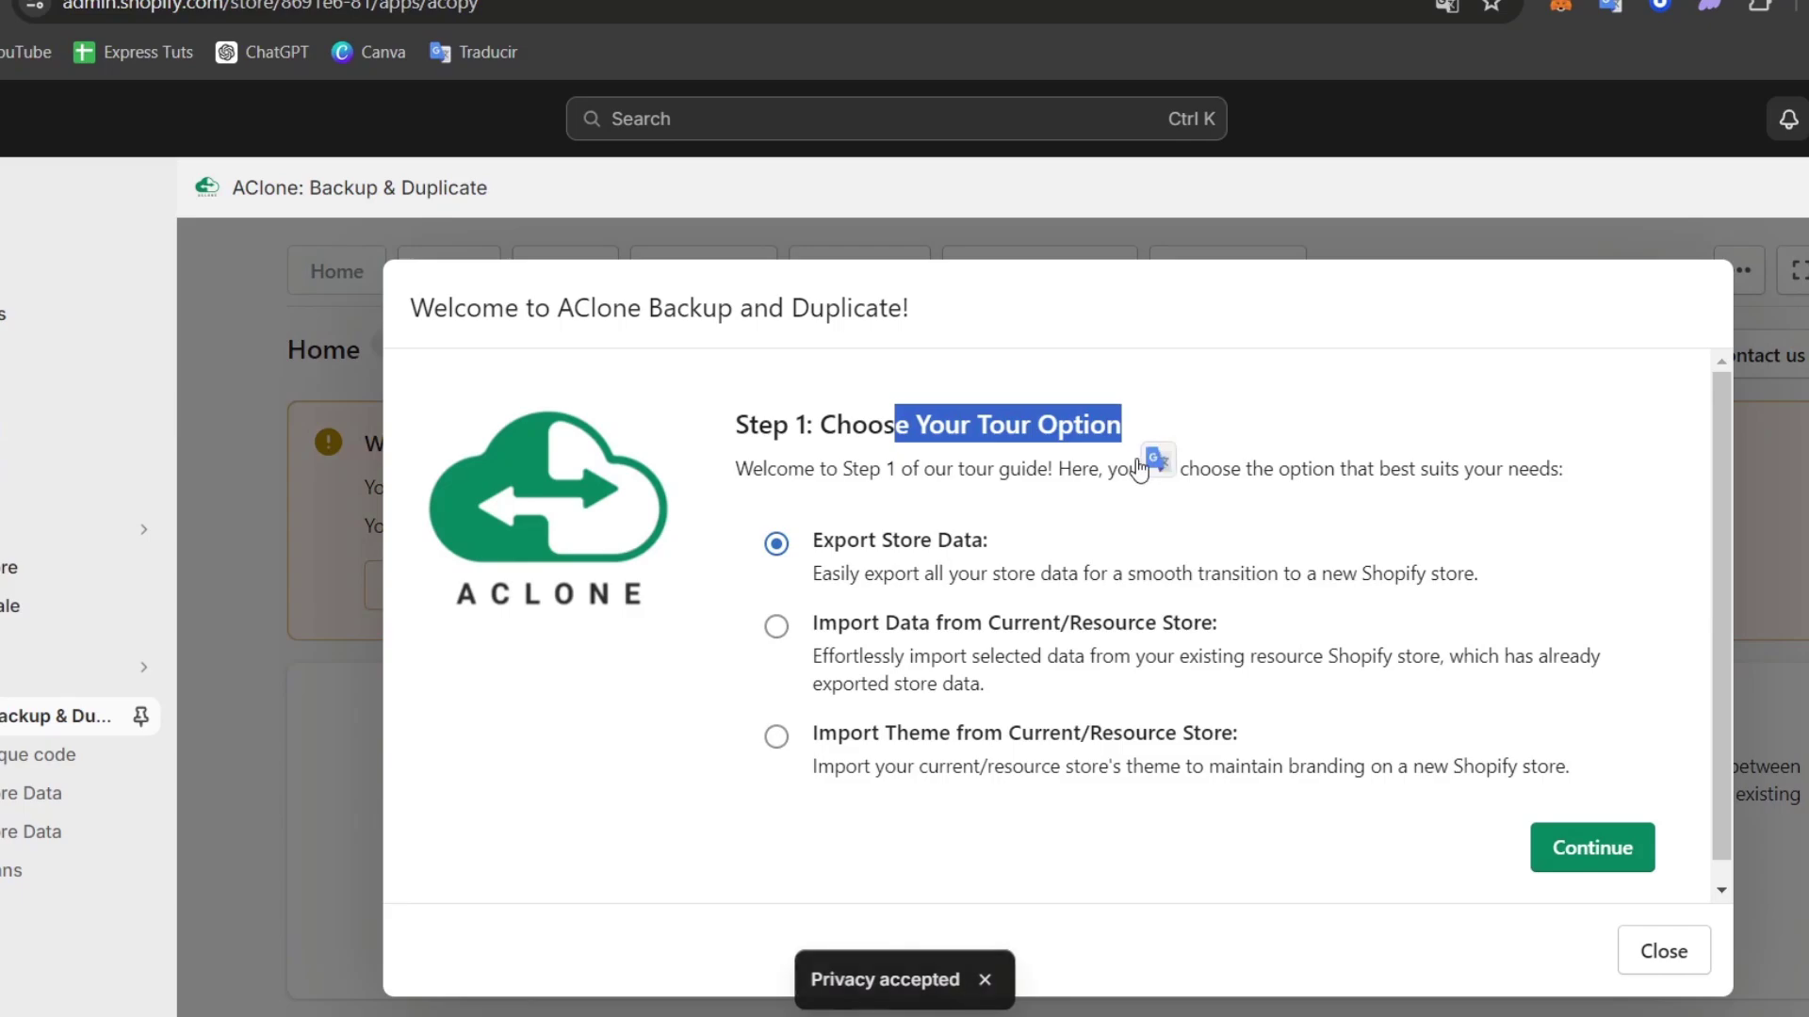
drag(869, 544, 1502, 593)
click(1529, 573)
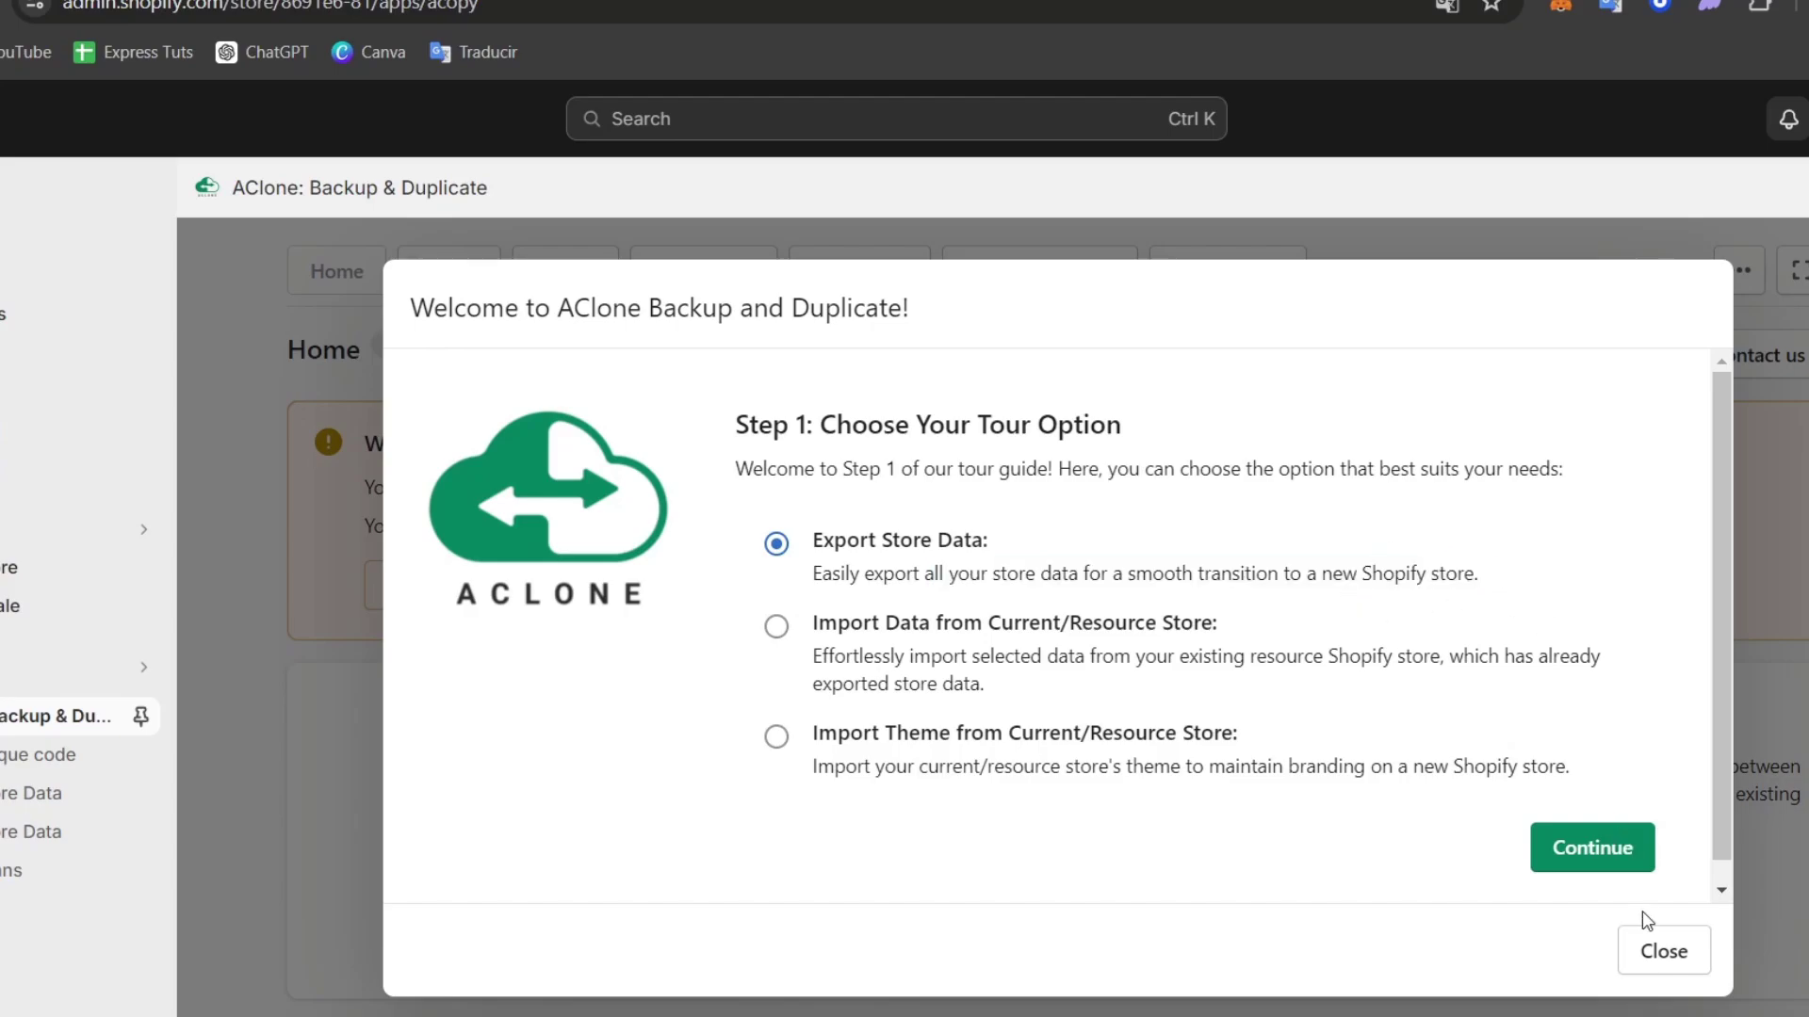
Choose to export store data and select ALL Online Store resources.
click(1602, 859)
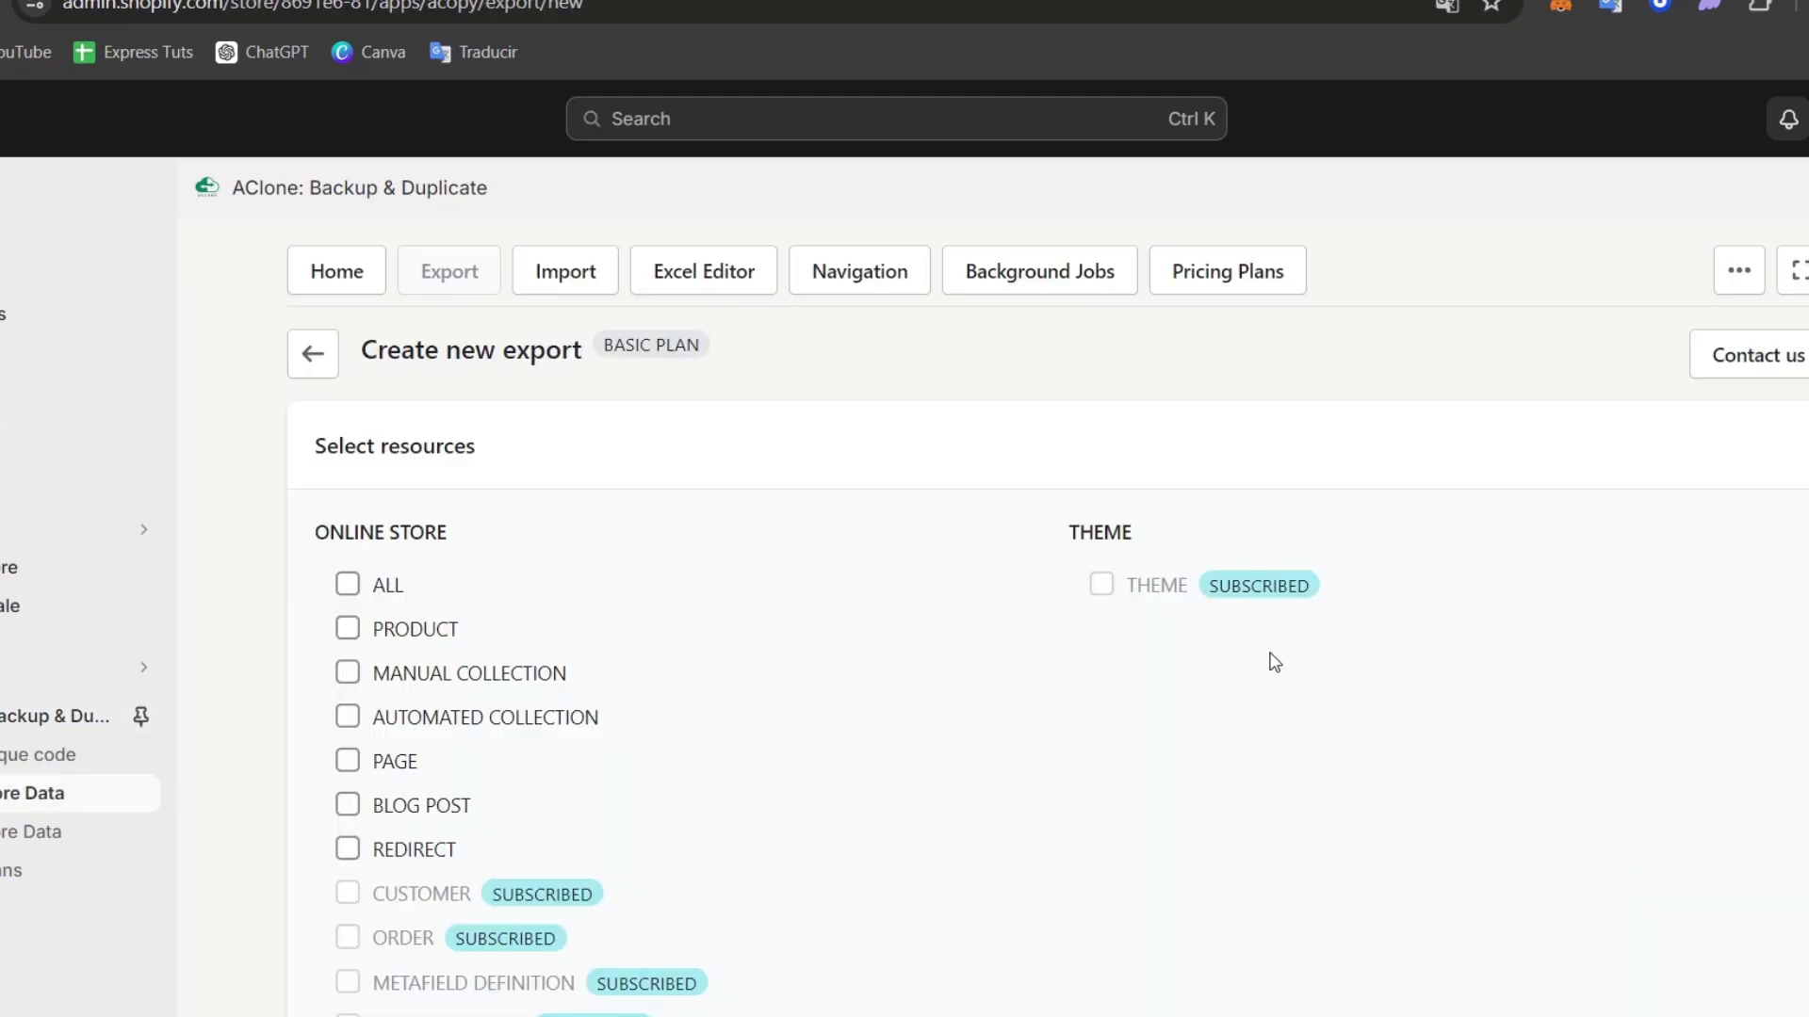
click(346, 587)
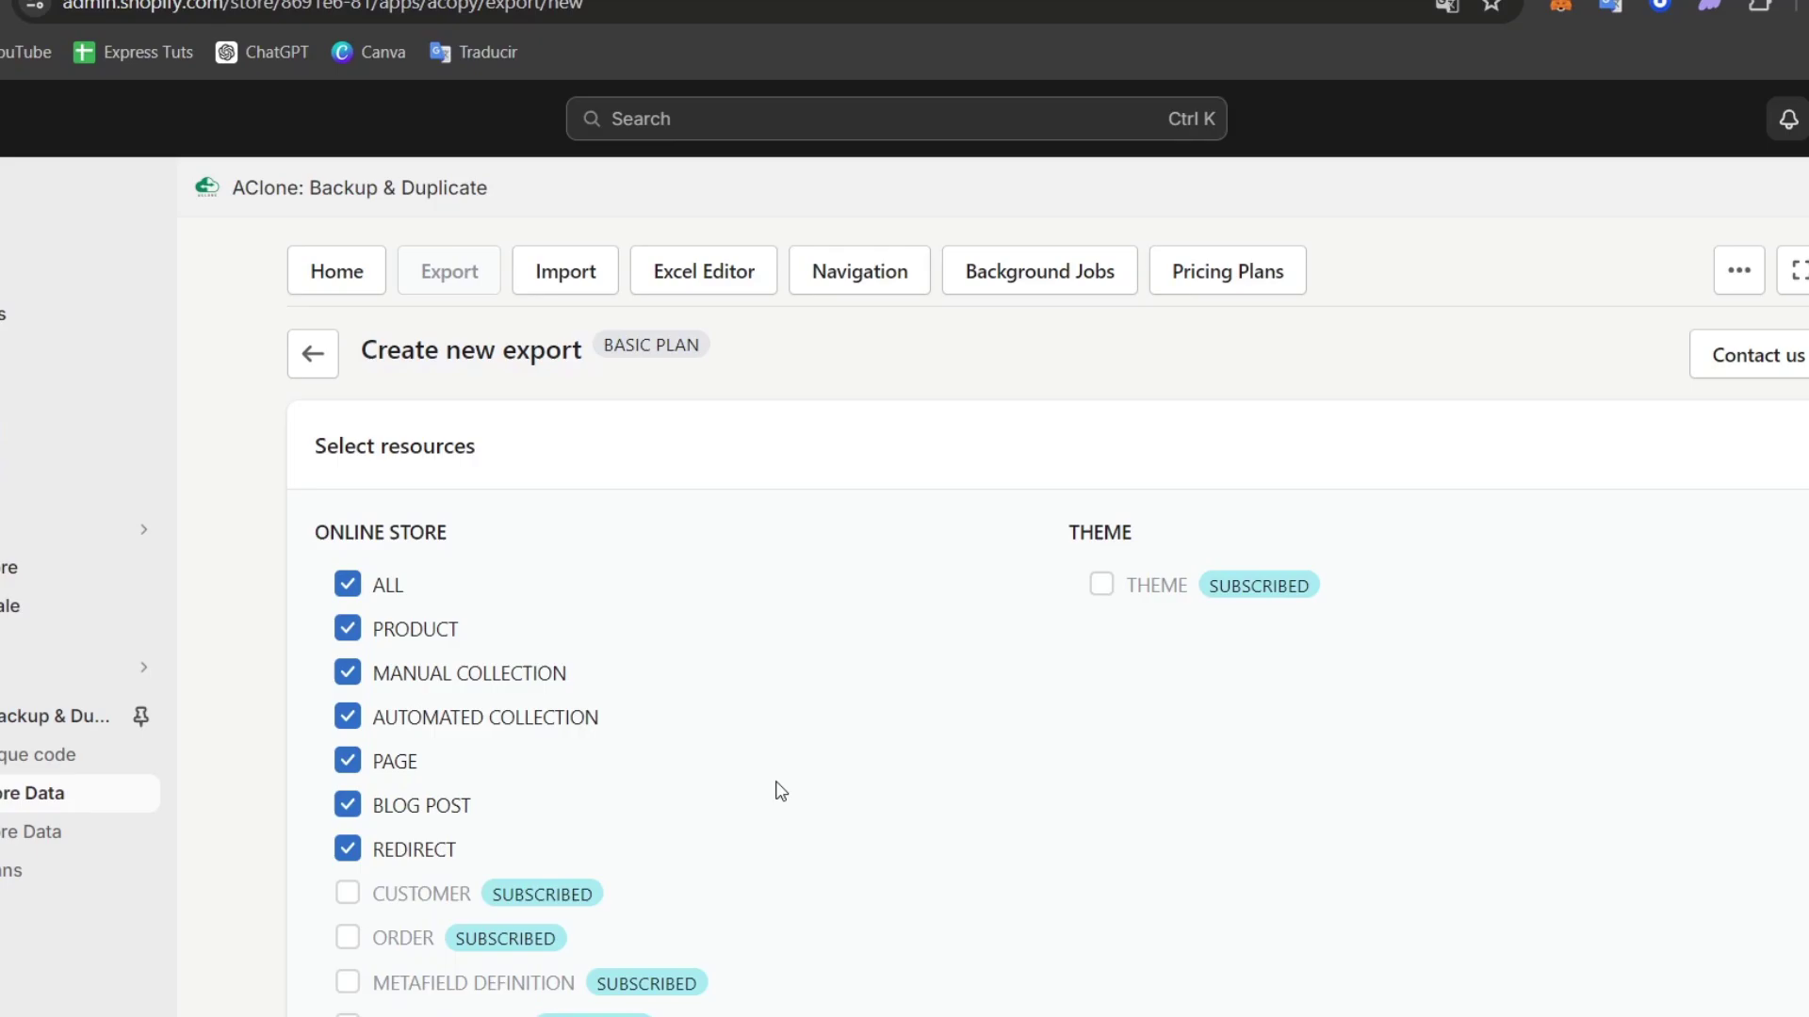
scroll(792, 792, down, 5)
scroll(806, 798, up, 5)
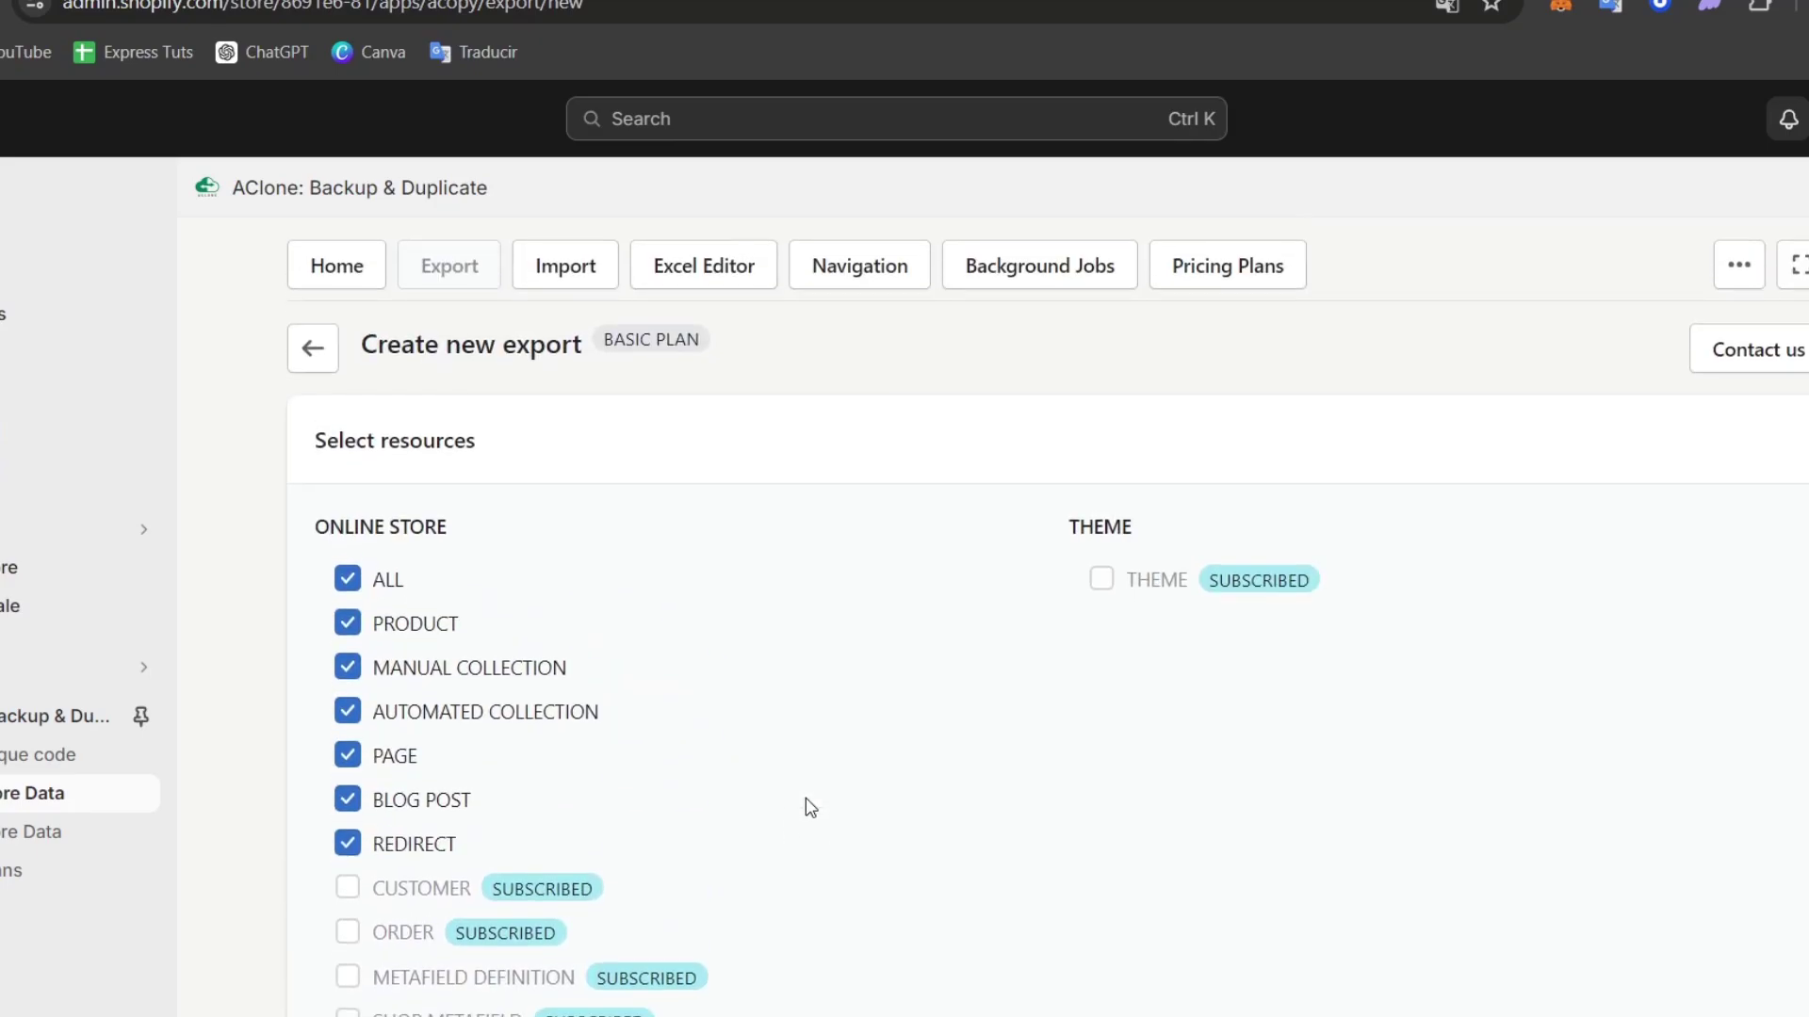
scroll(1727, 955, down, 3)
click(1739, 973)
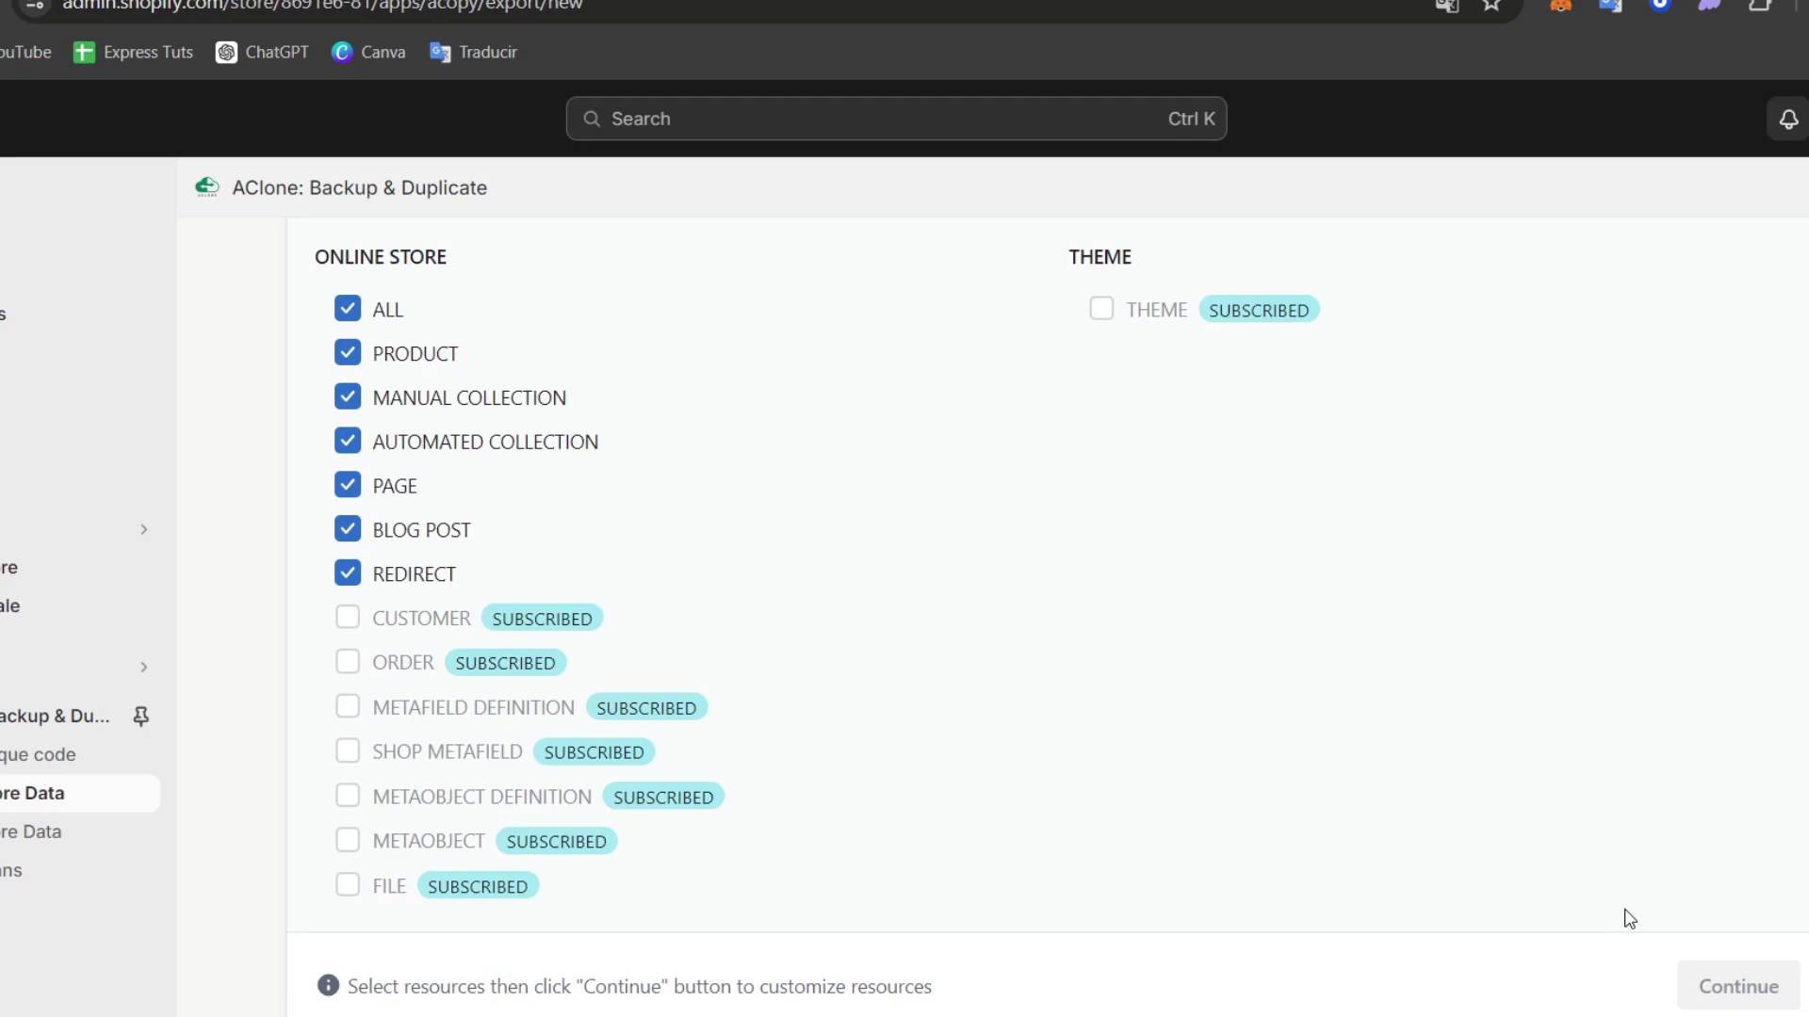
Review the customized resources and version 1.0 package info, then start the export.
scroll(1733, 848, down, 7)
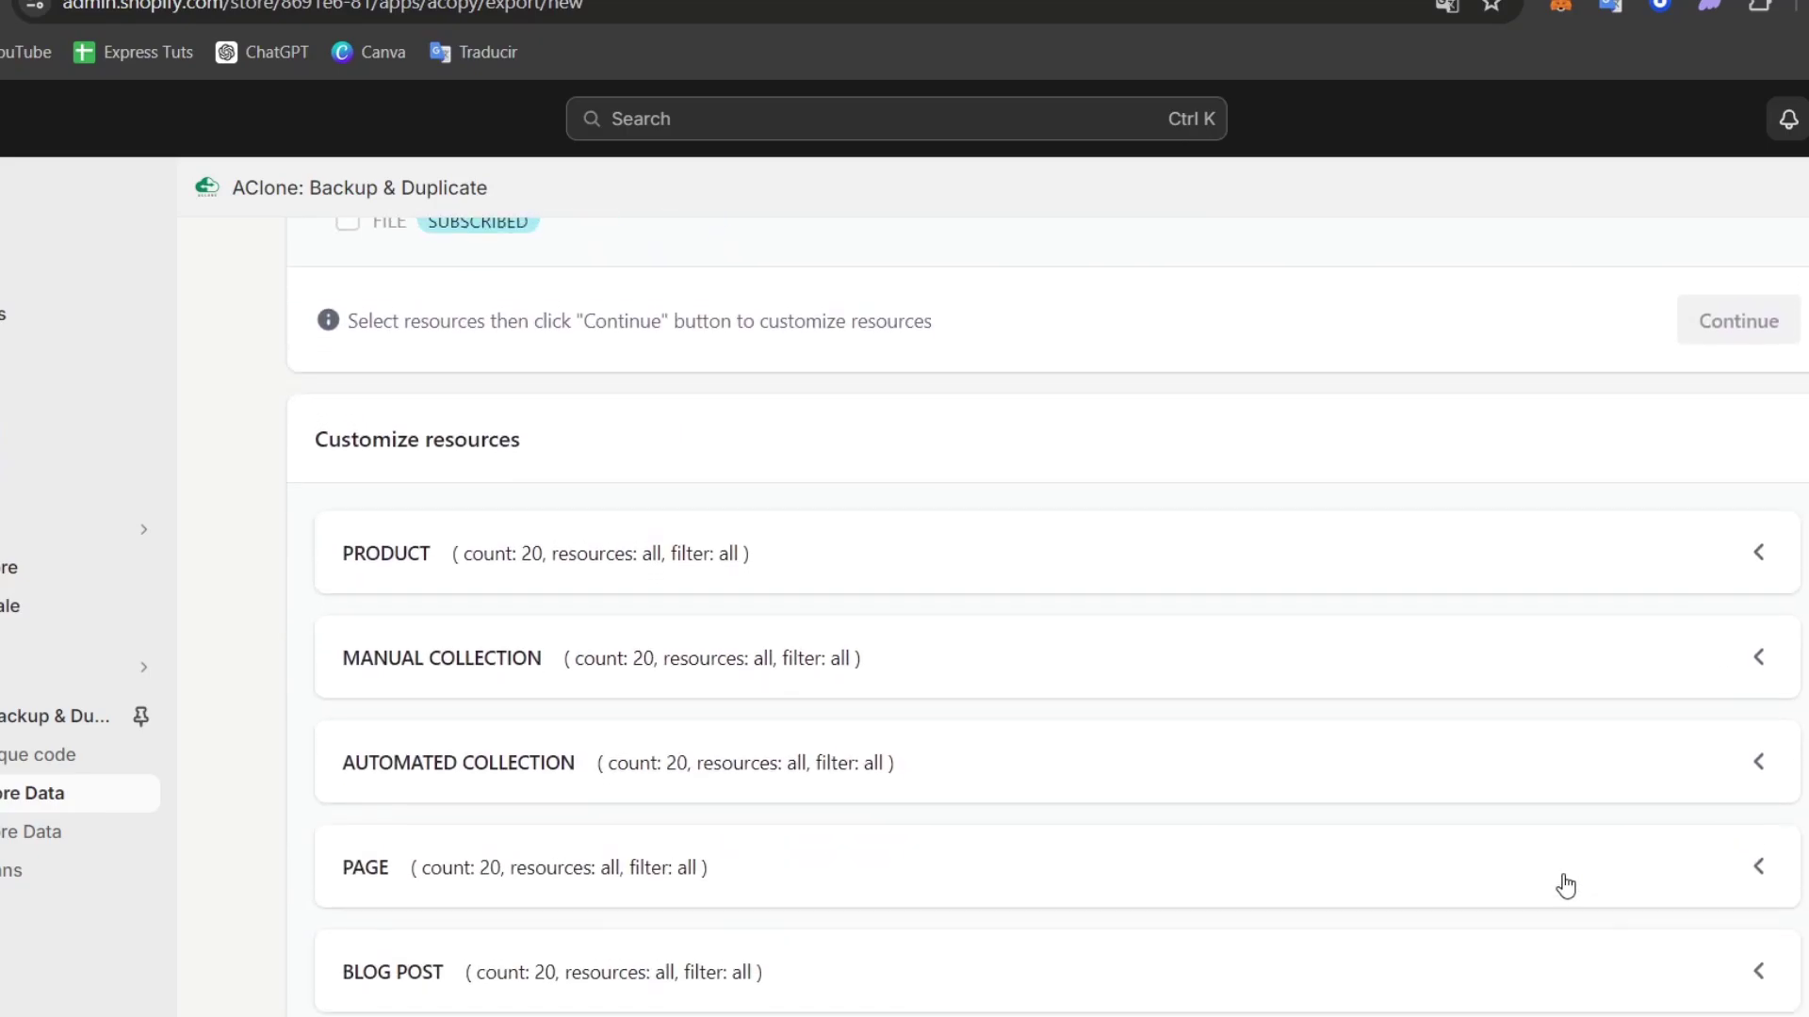
scroll(1535, 895, up, 1)
scroll(1510, 909, down, 2)
drag(468, 280, 520, 281)
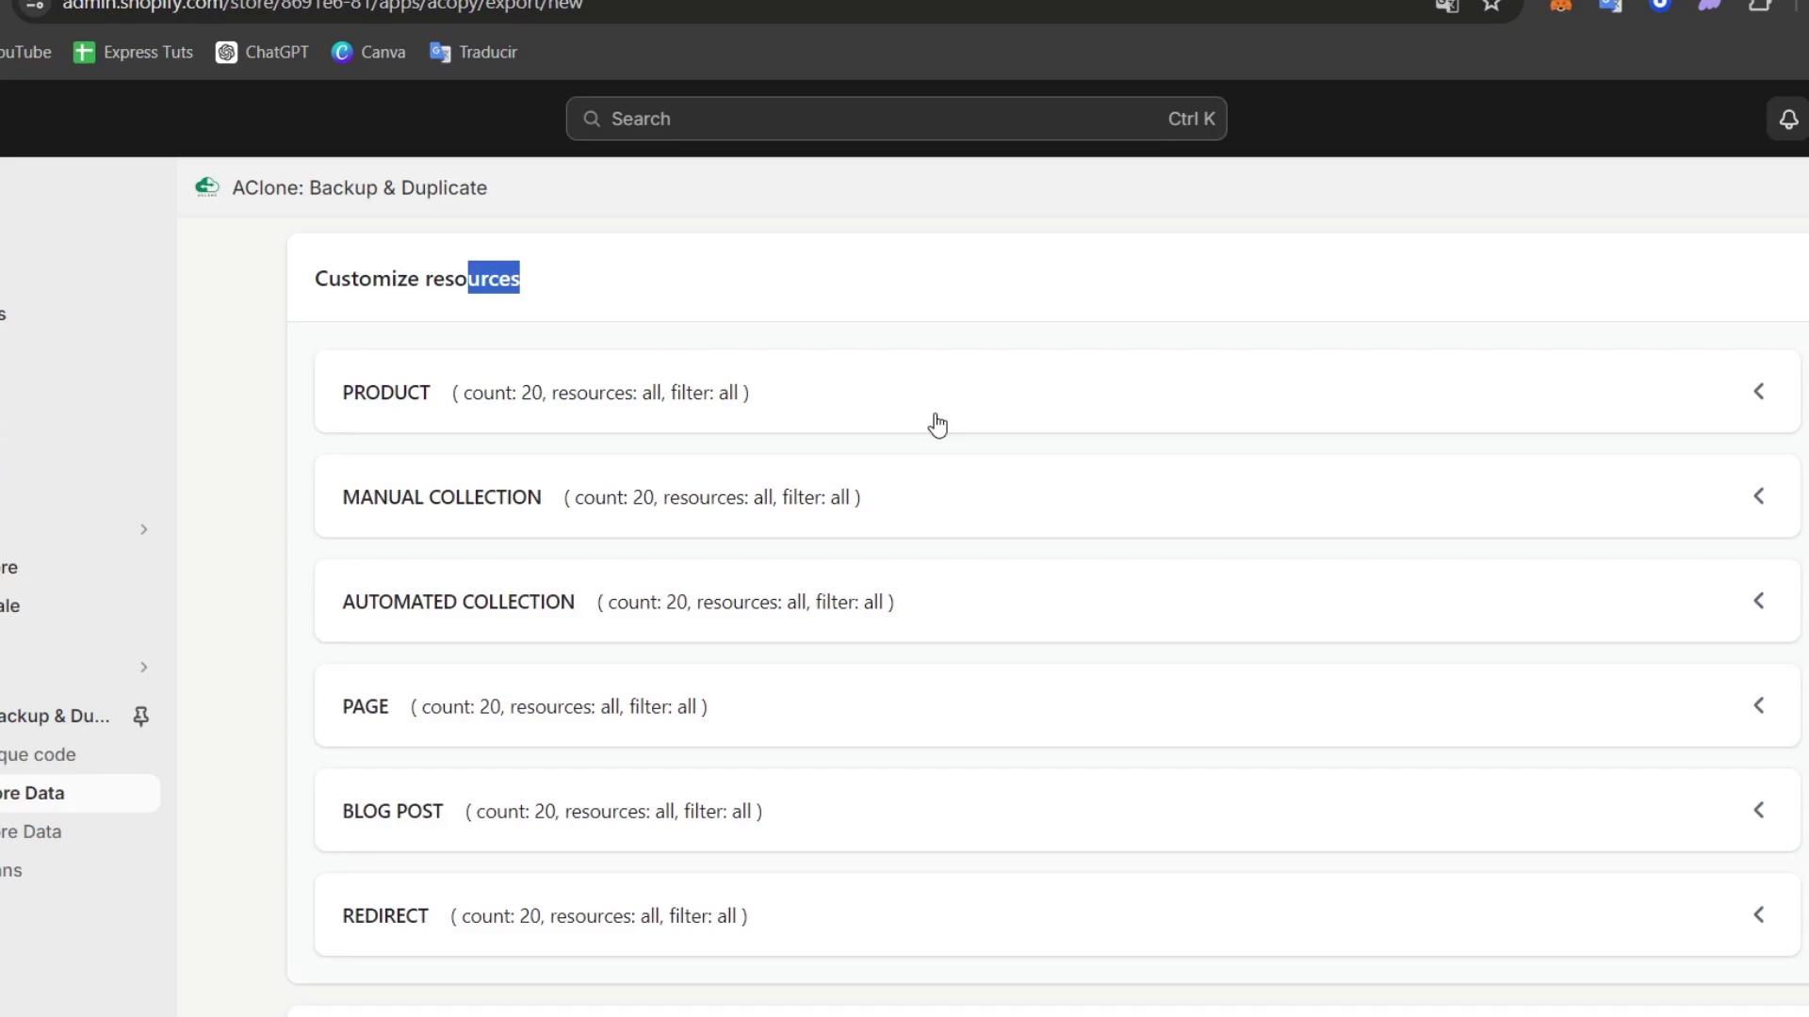
scroll(933, 420, down, 1)
scroll(987, 459, down, 2)
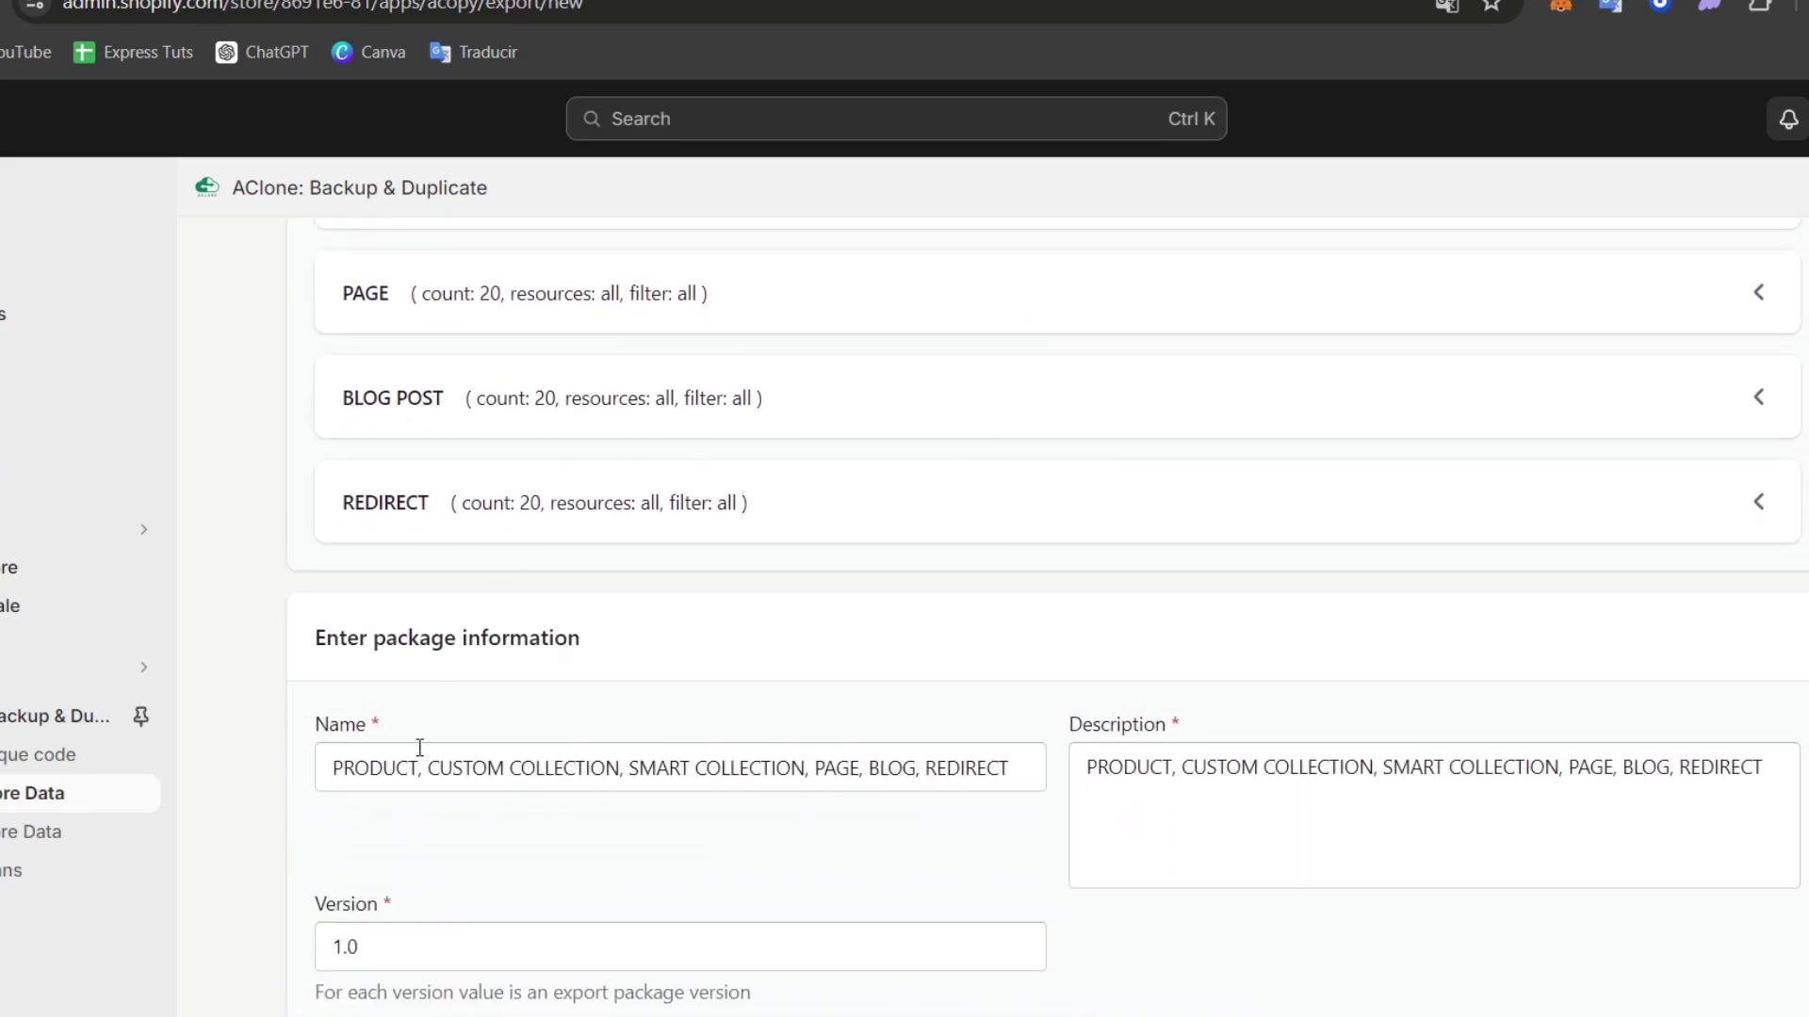
drag(397, 632, 584, 633)
scroll(929, 706, down, 2)
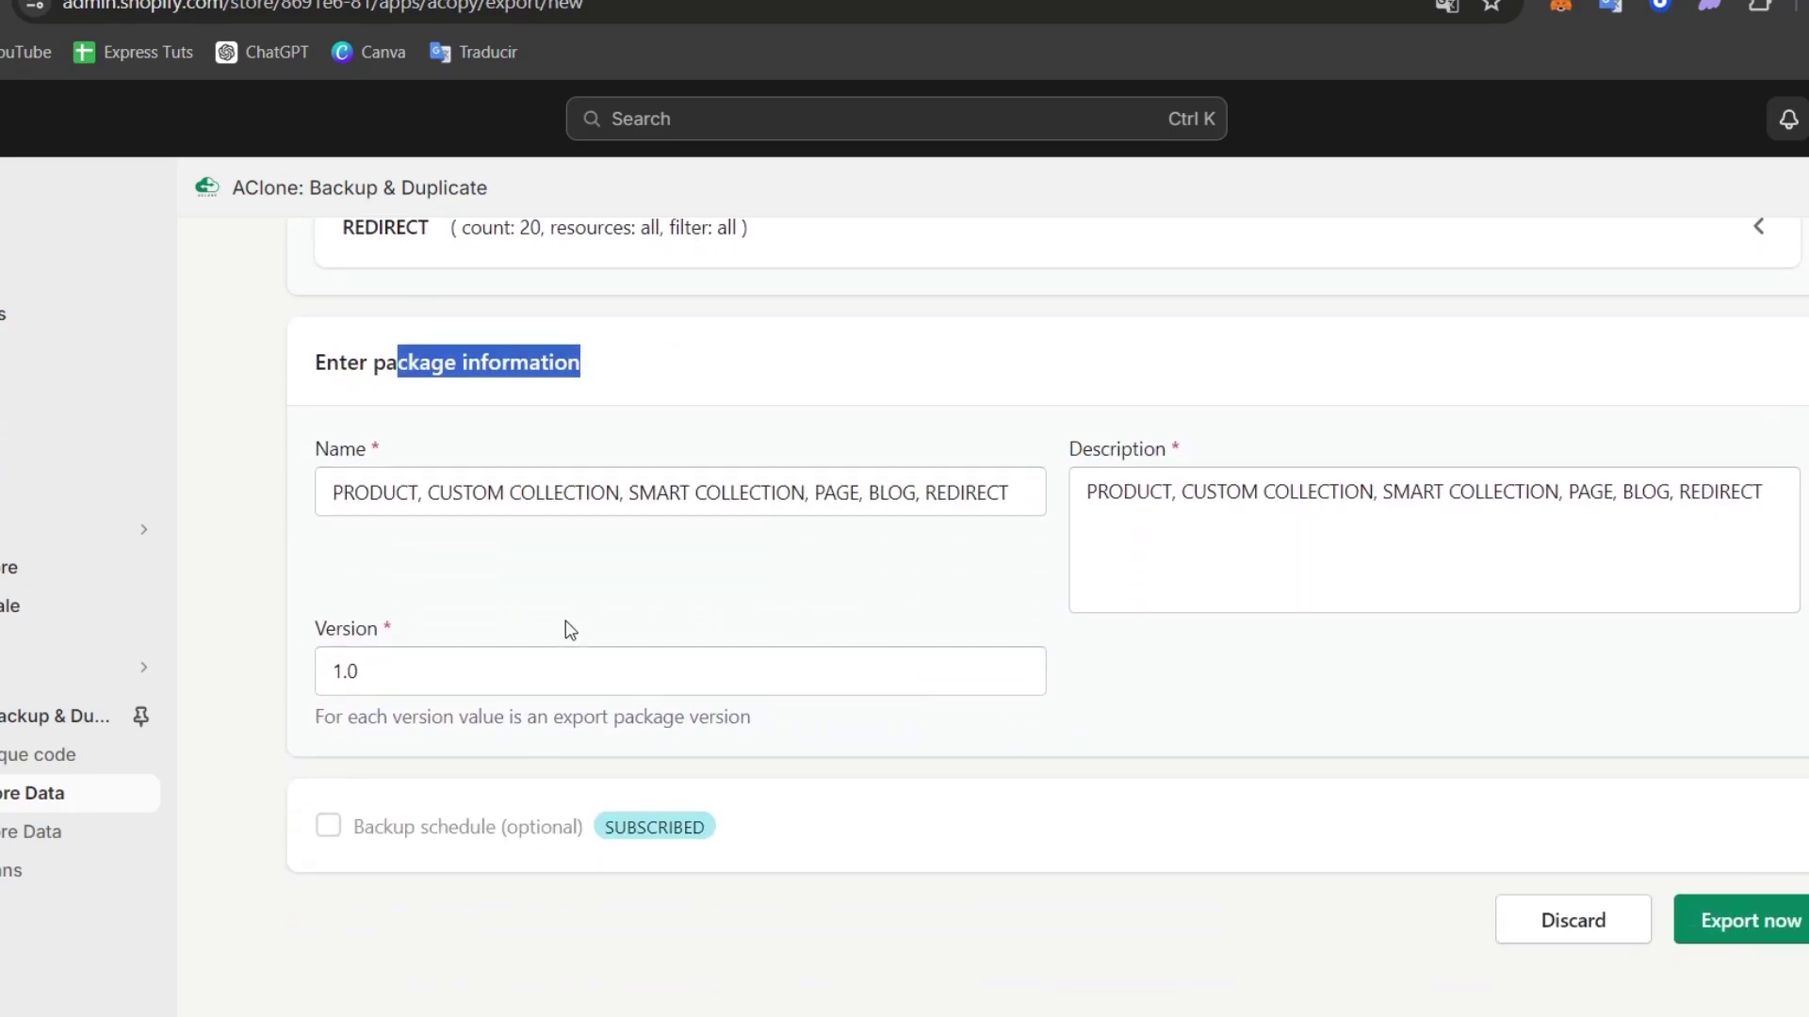
click(1797, 923)
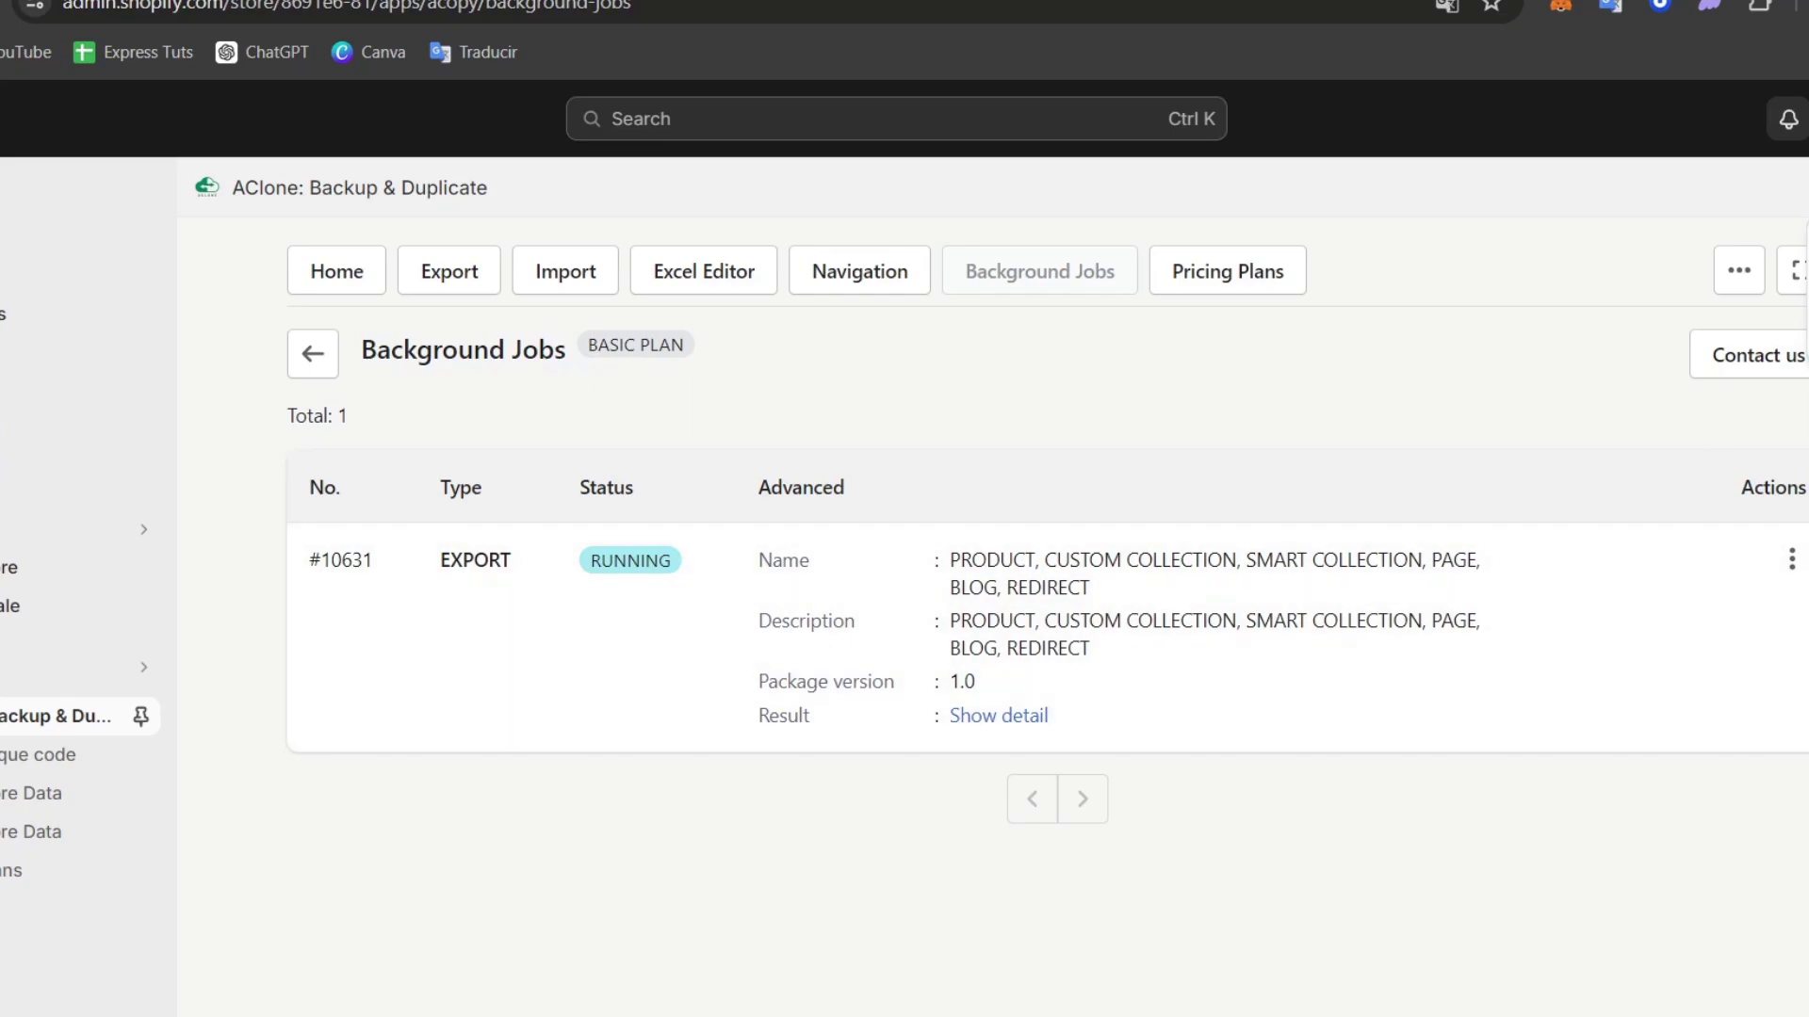
Glance at Chrome's recent downloads while the AClone EXPORT job keeps running.
click(1760, 8)
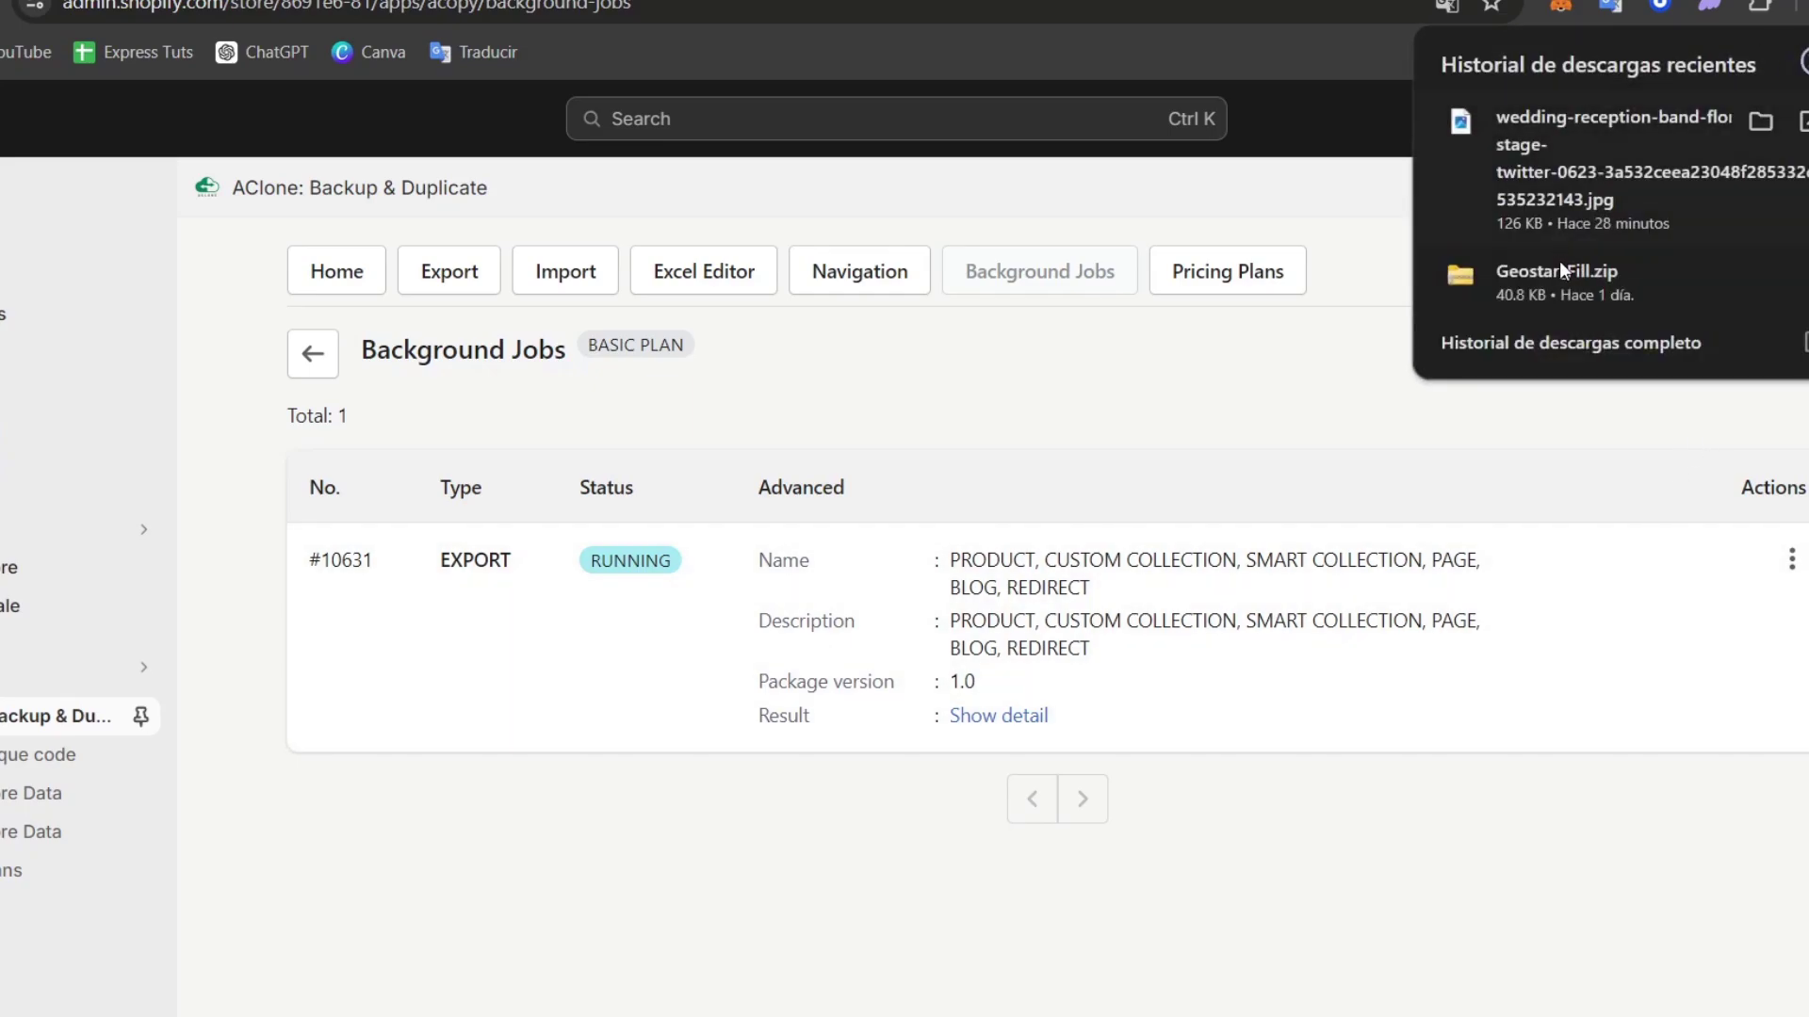
click(1700, 420)
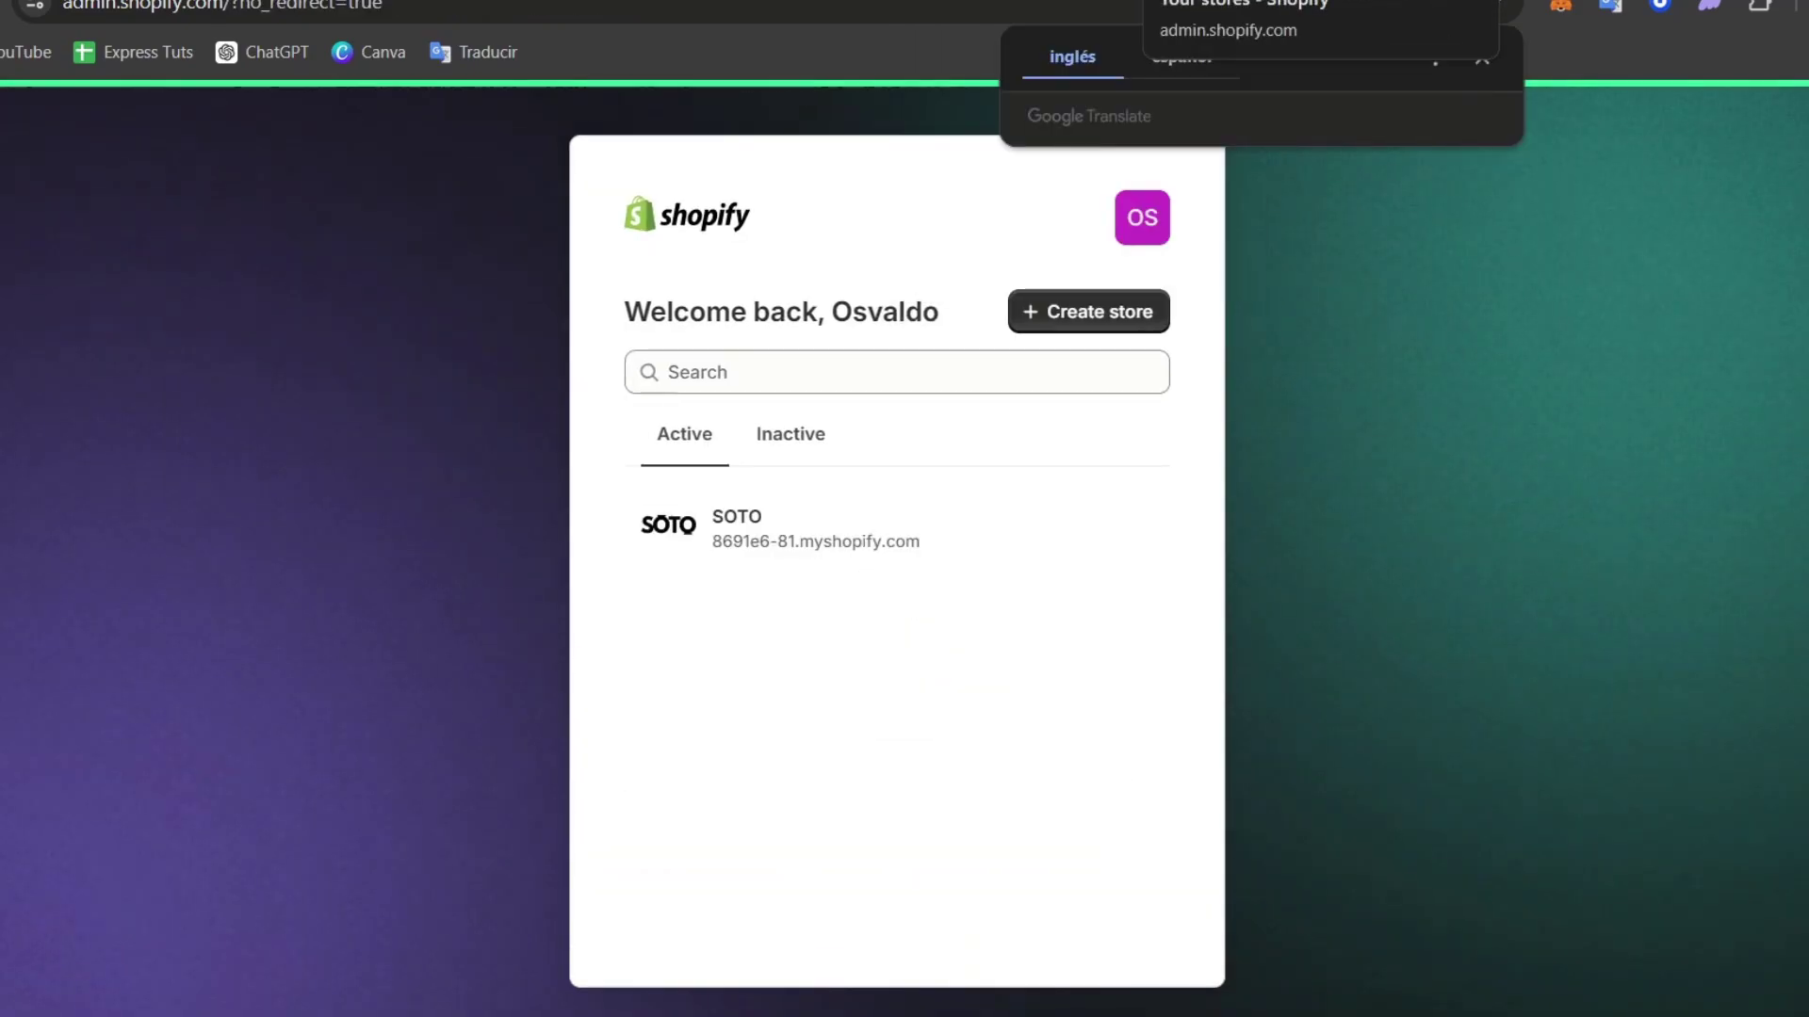
Create a new store with Mexico as its location, skipping all getting-started questions.
click(1098, 316)
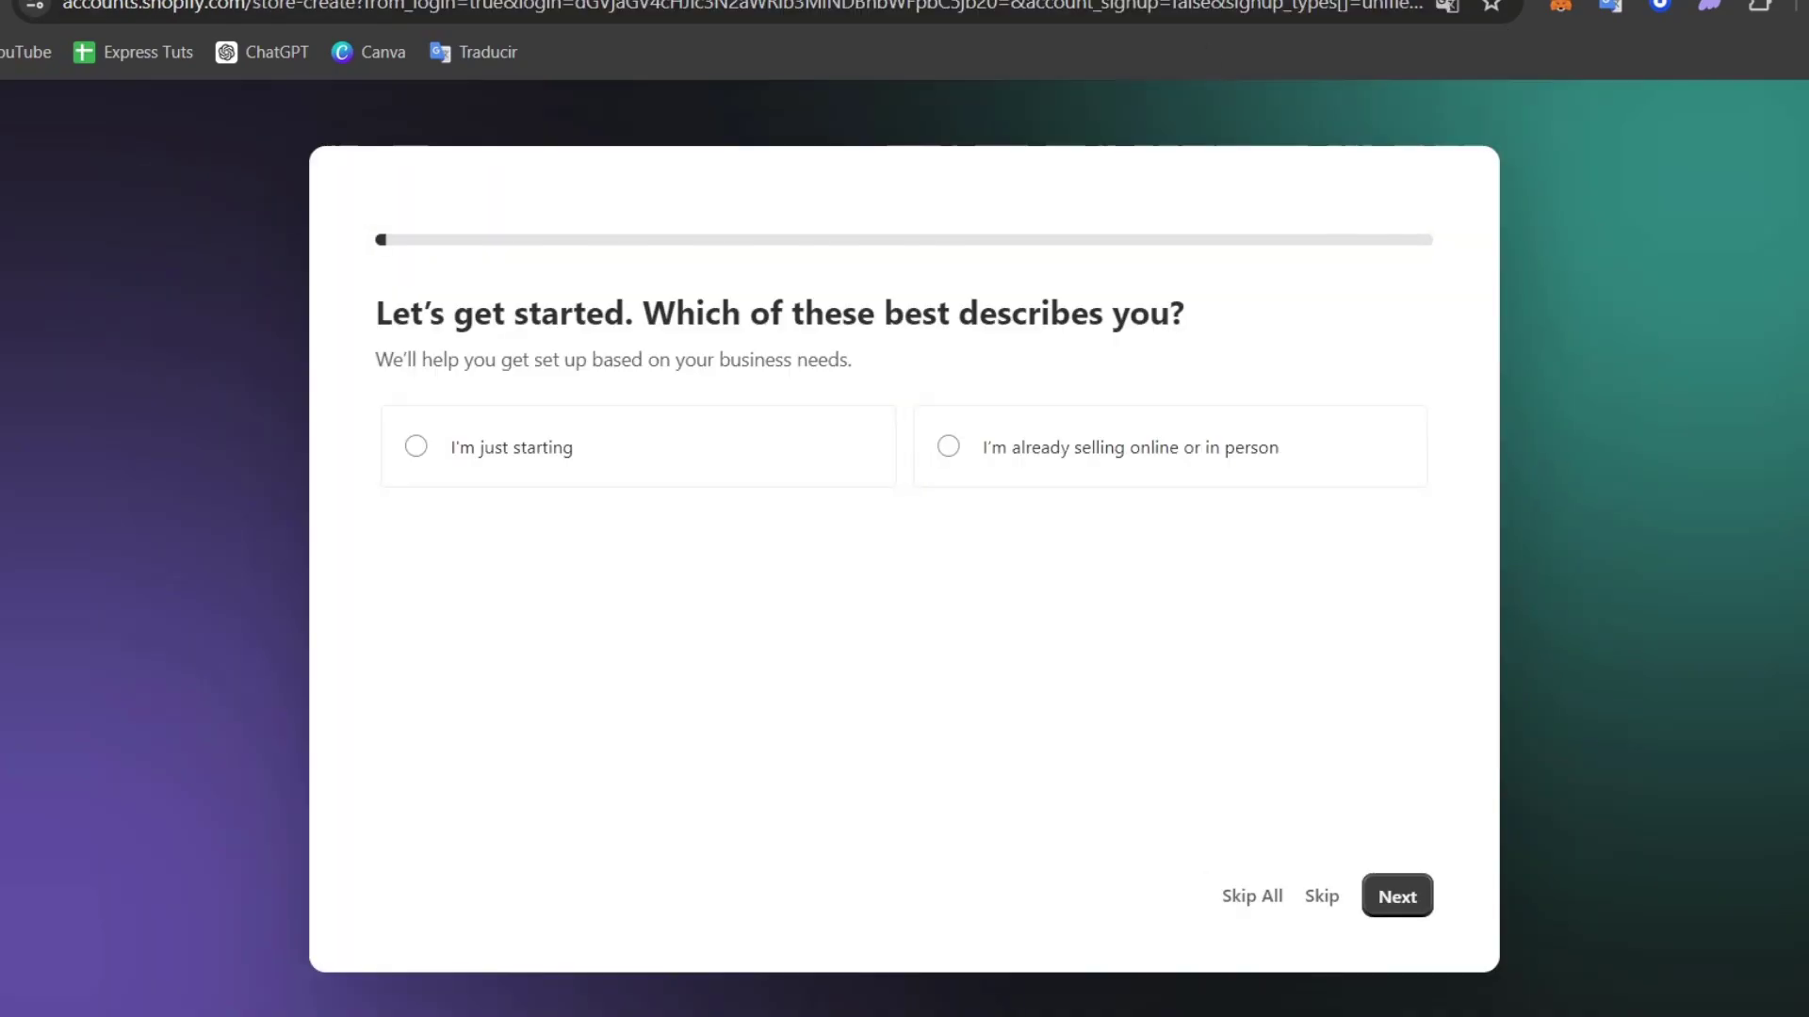
click(1250, 895)
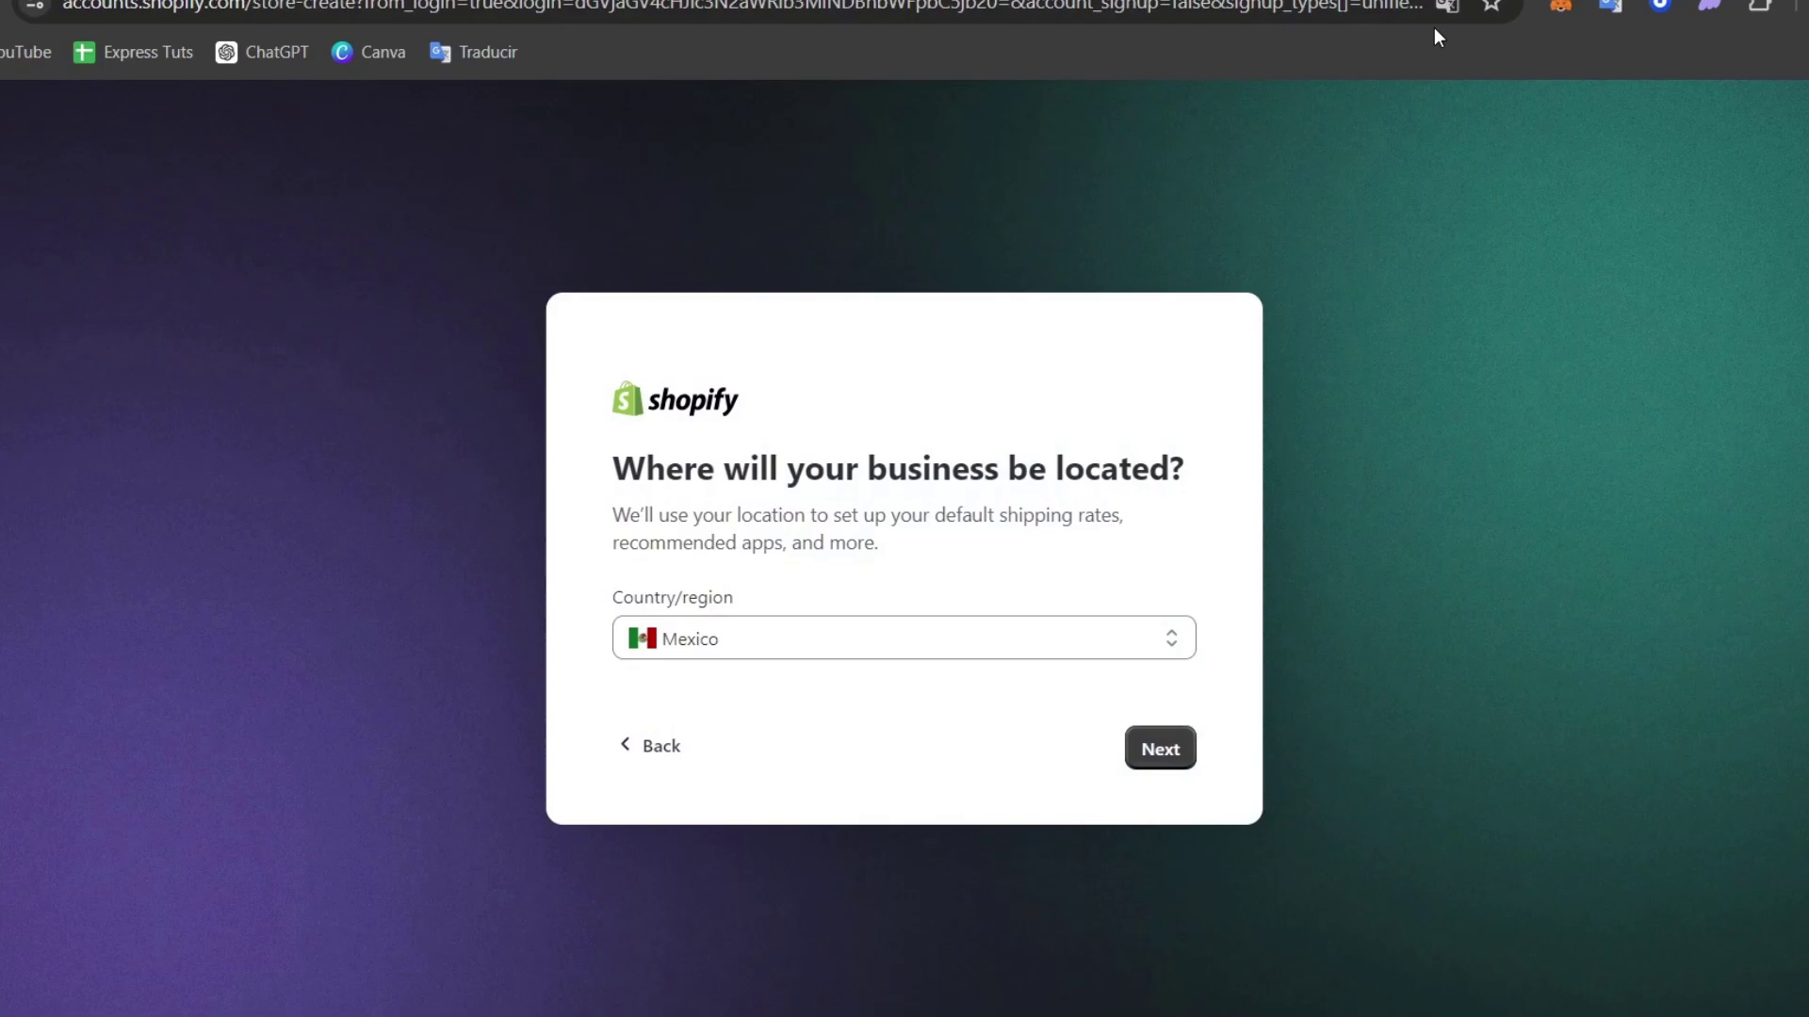
click(1158, 751)
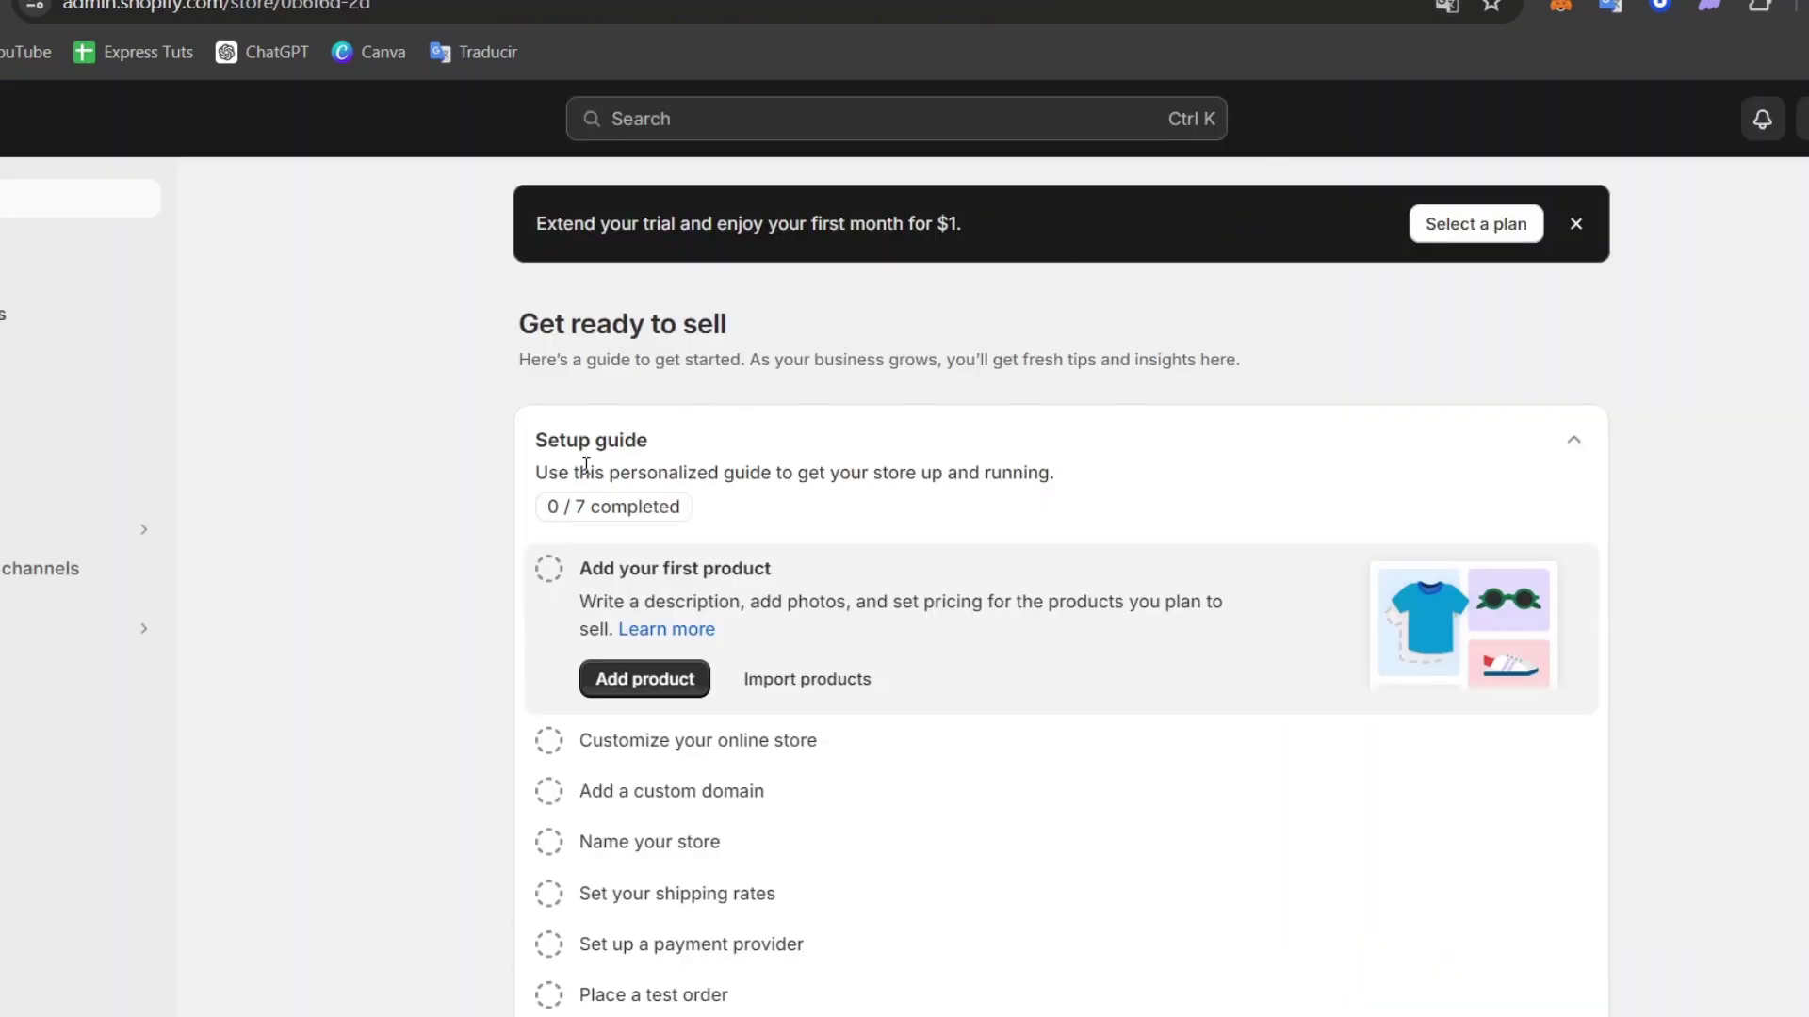
Search the app catalogue for 'aclo' to find AClone.
click(52, 706)
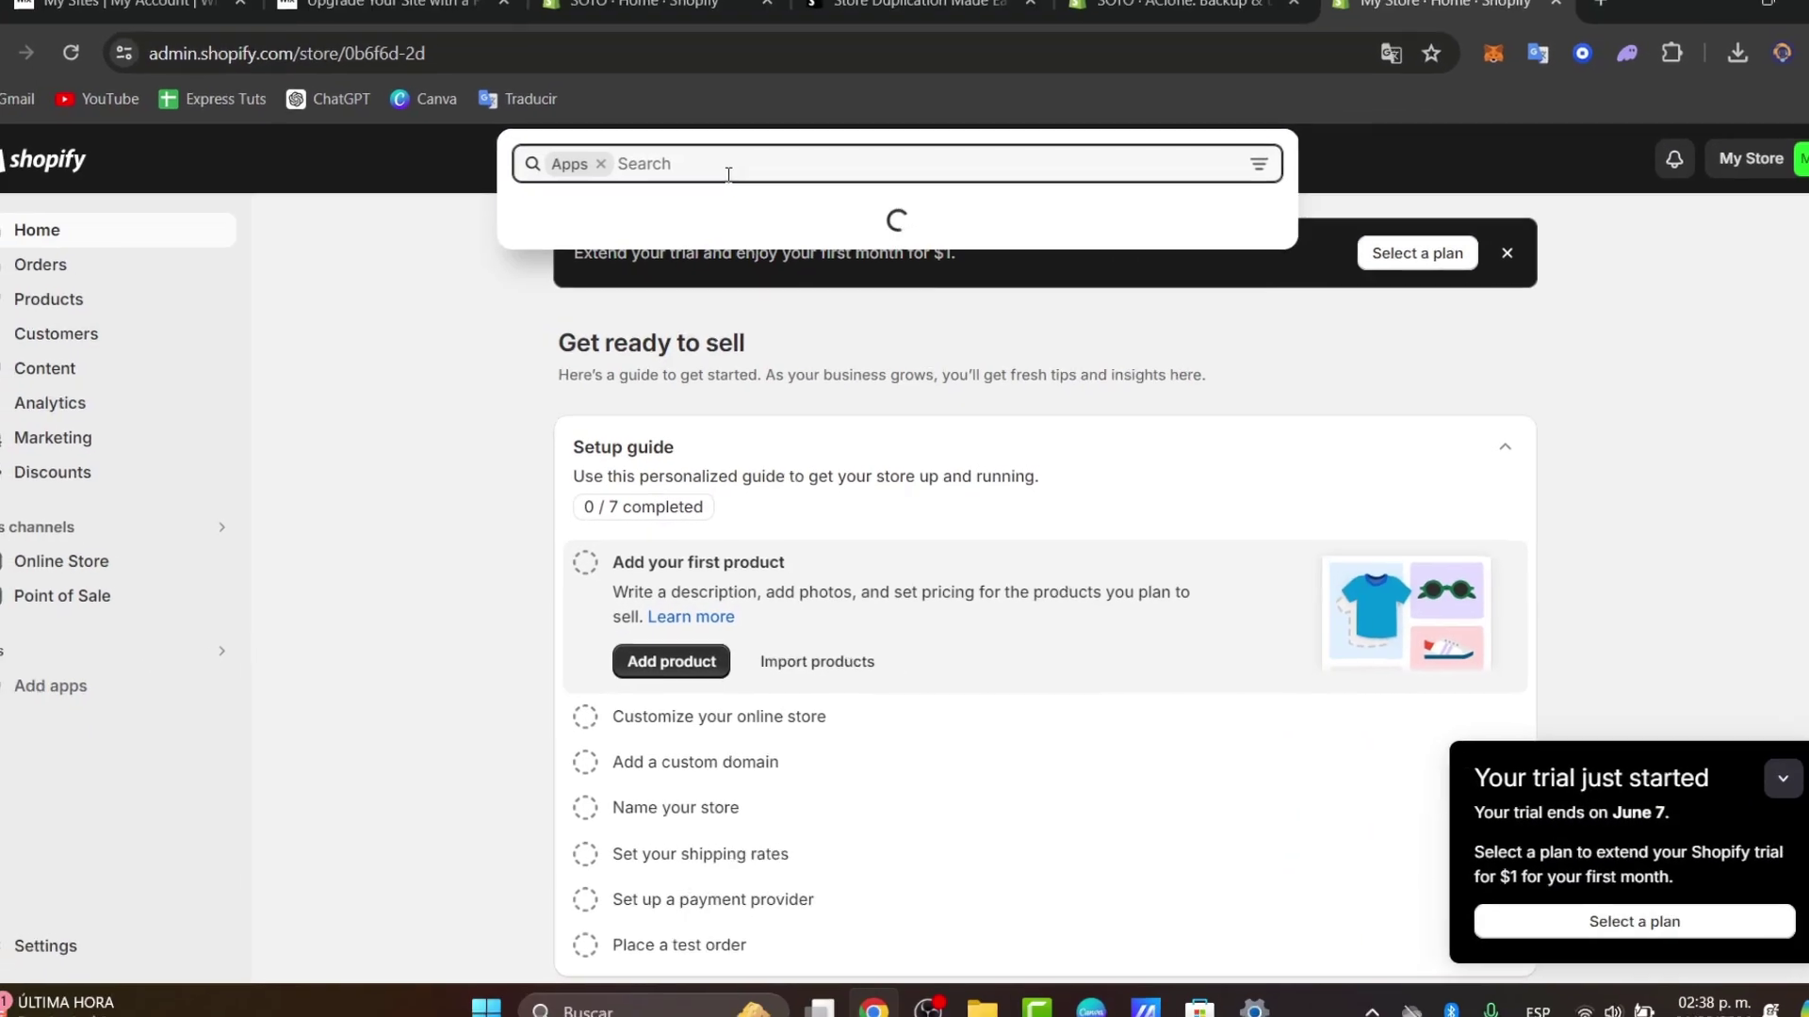
text(a)
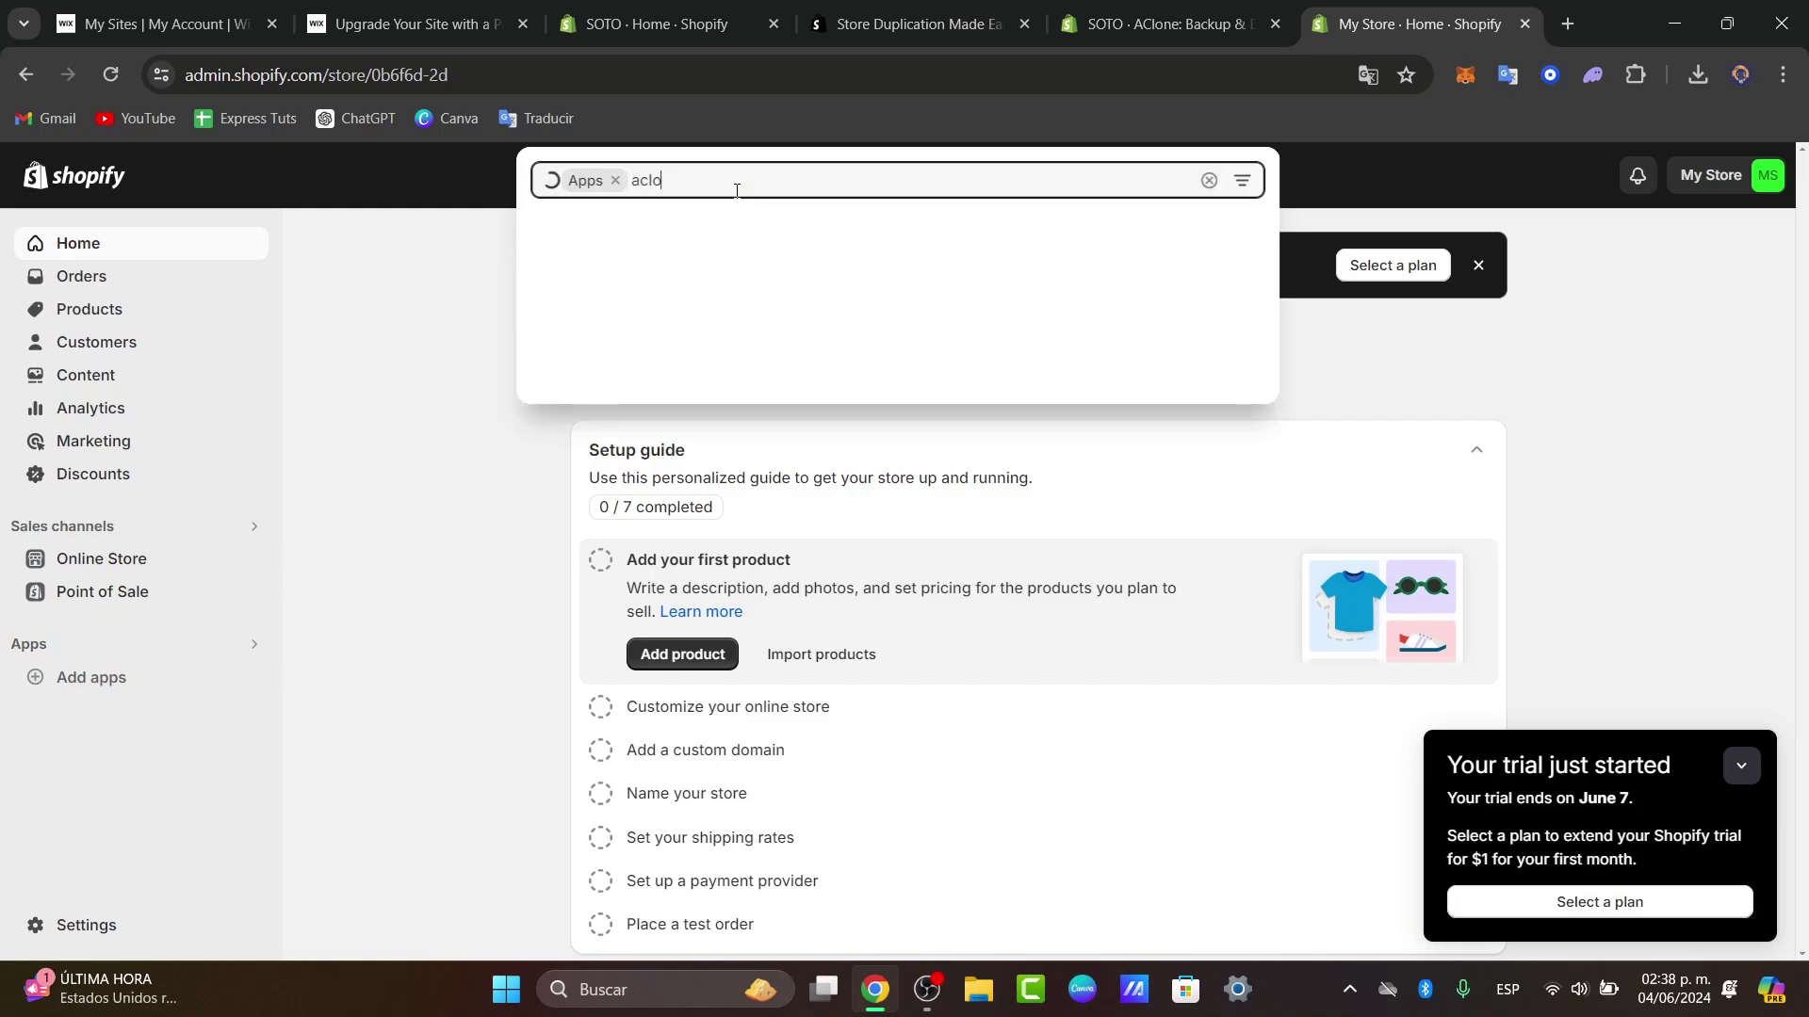
text(clo)
key(Return)
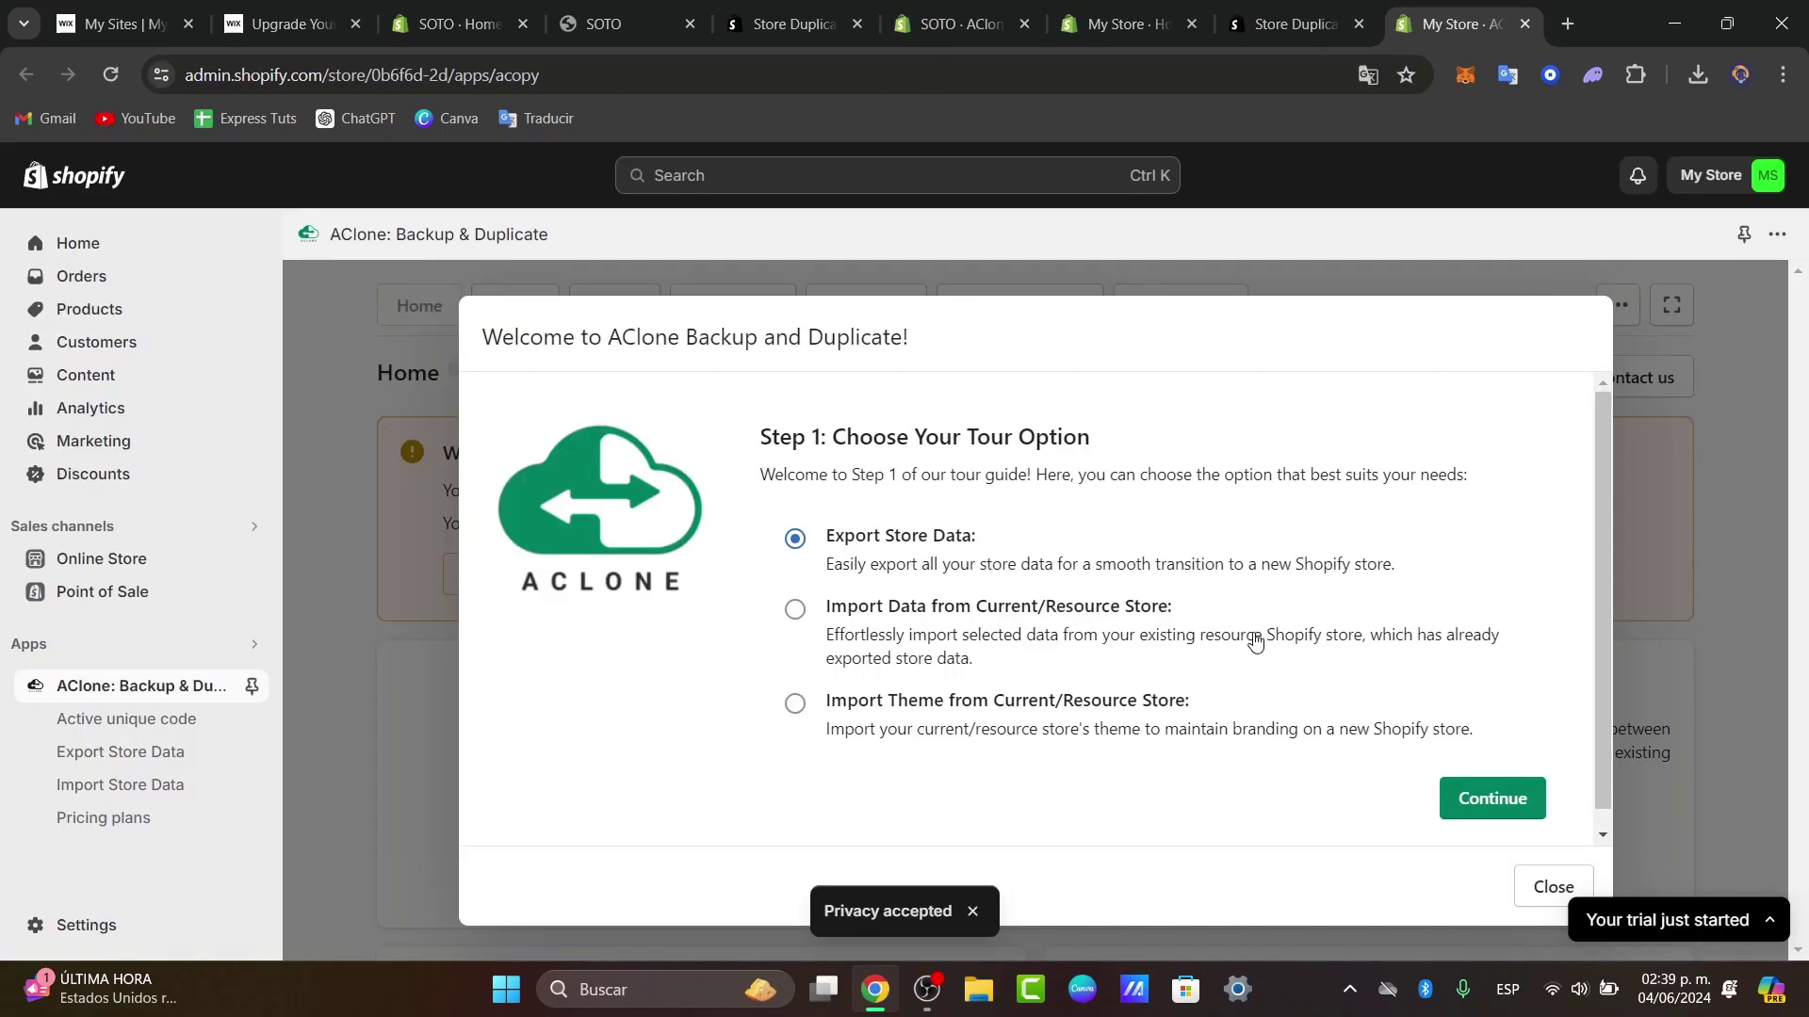
Pick the import-theme tour option and reach AClone's Import data page with SOTO as source.
click(1032, 727)
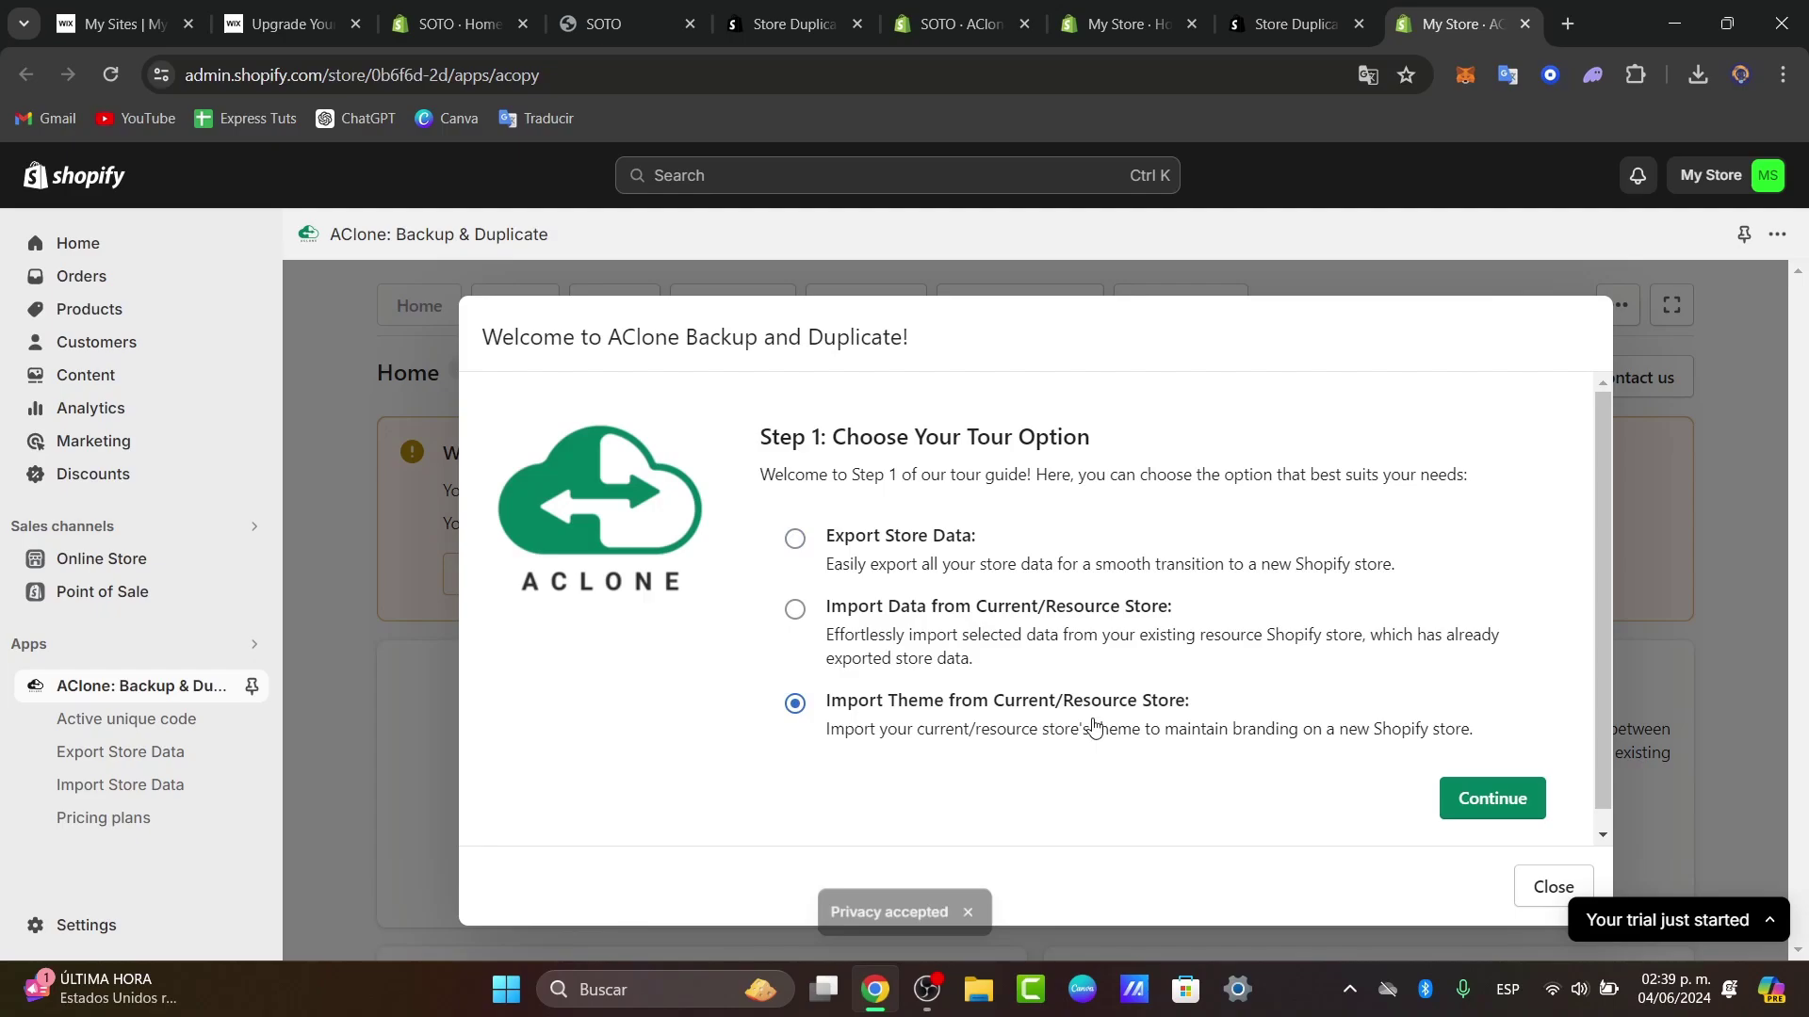
click(1486, 797)
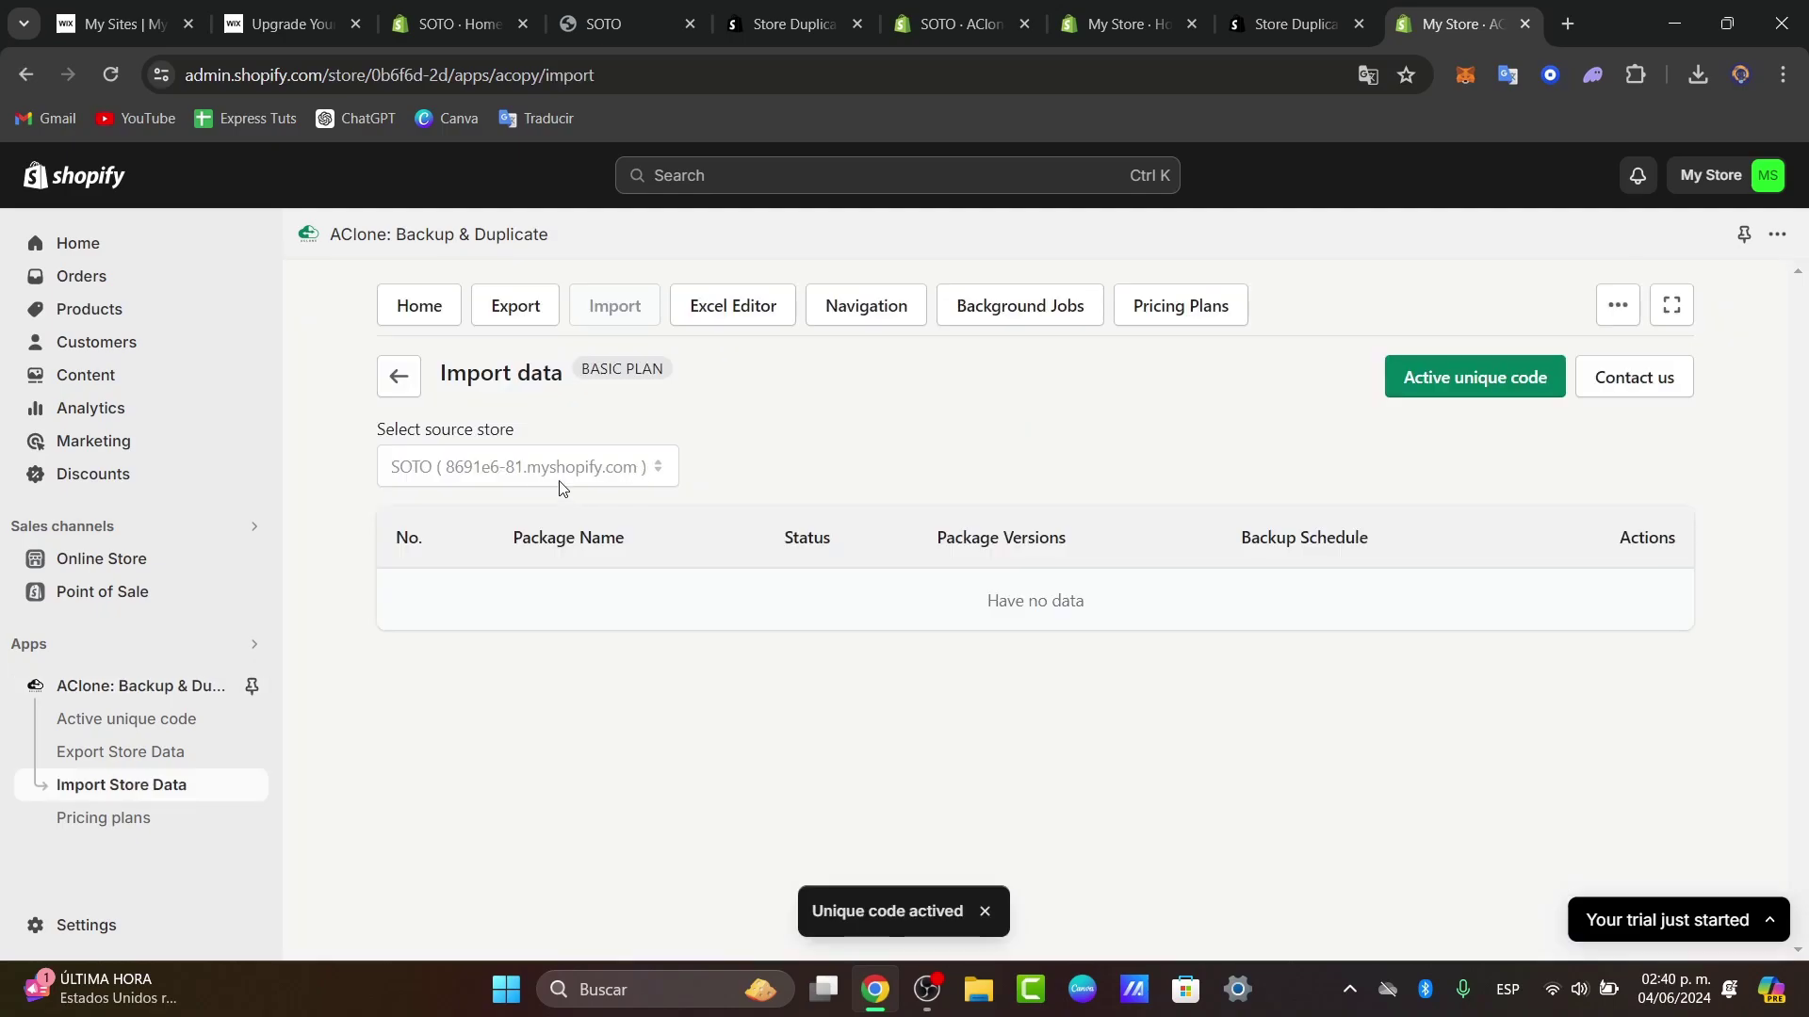
drag(451, 432, 514, 431)
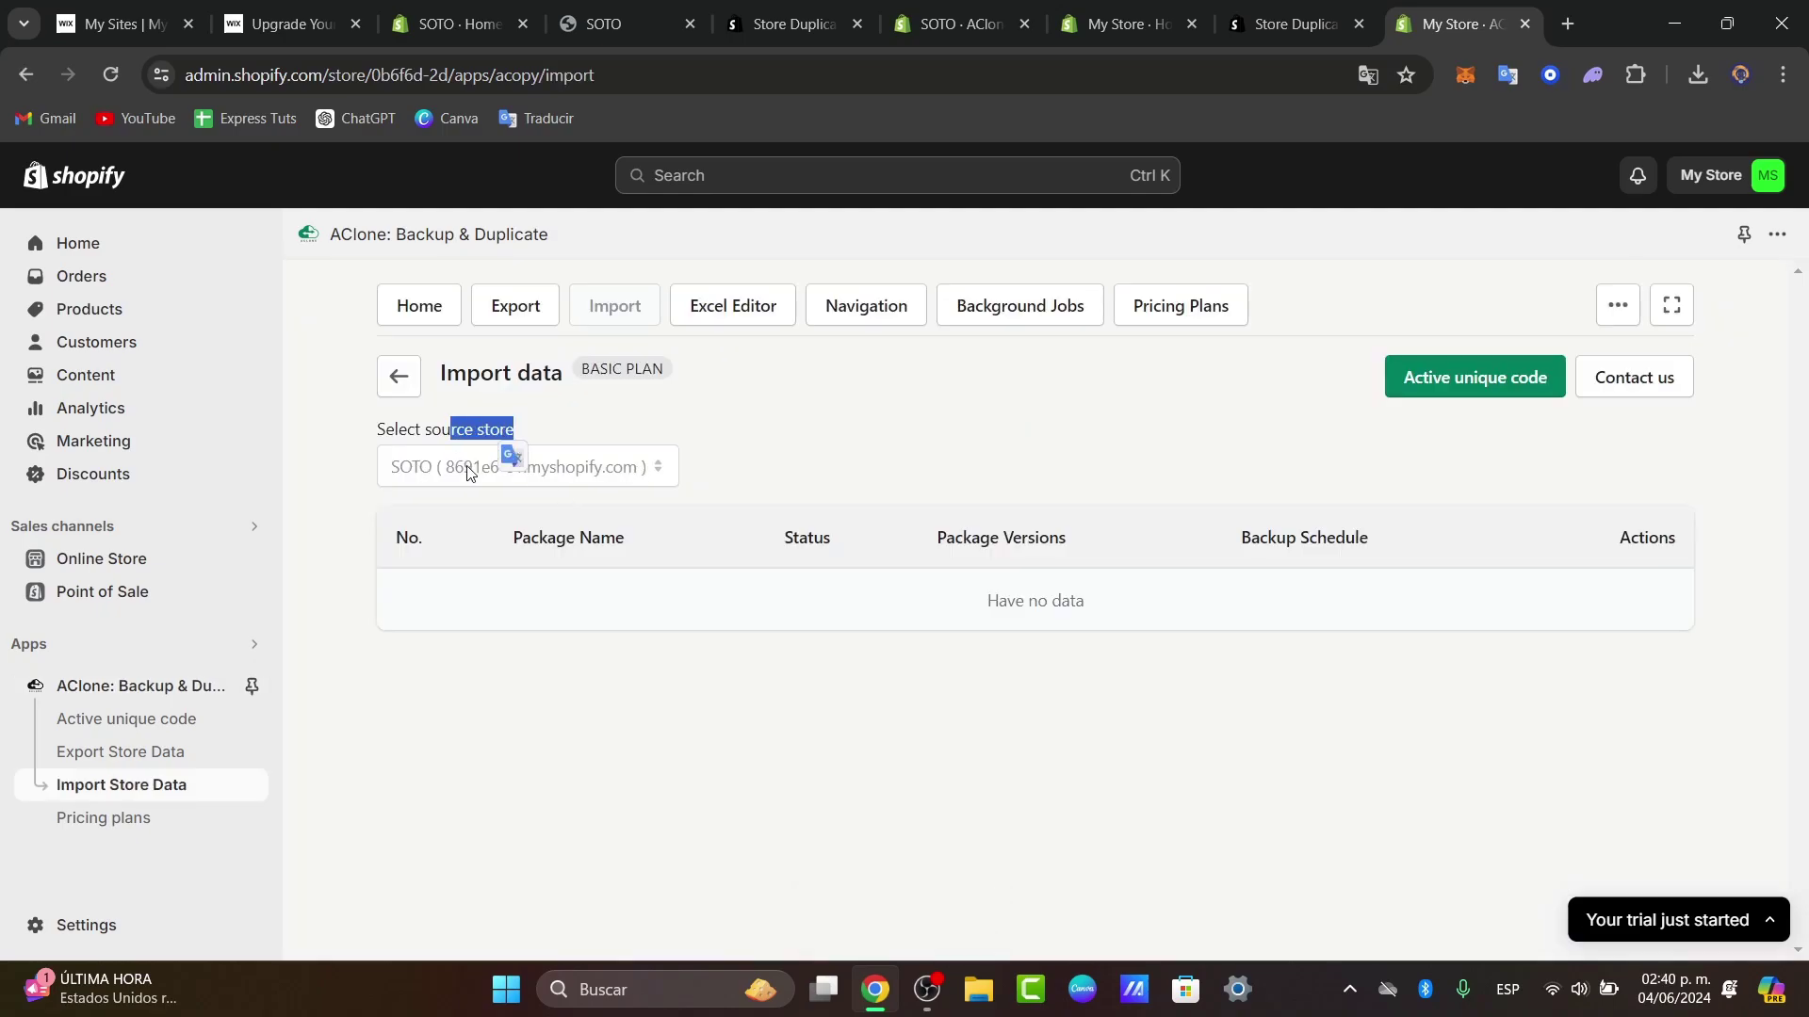
click(678, 425)
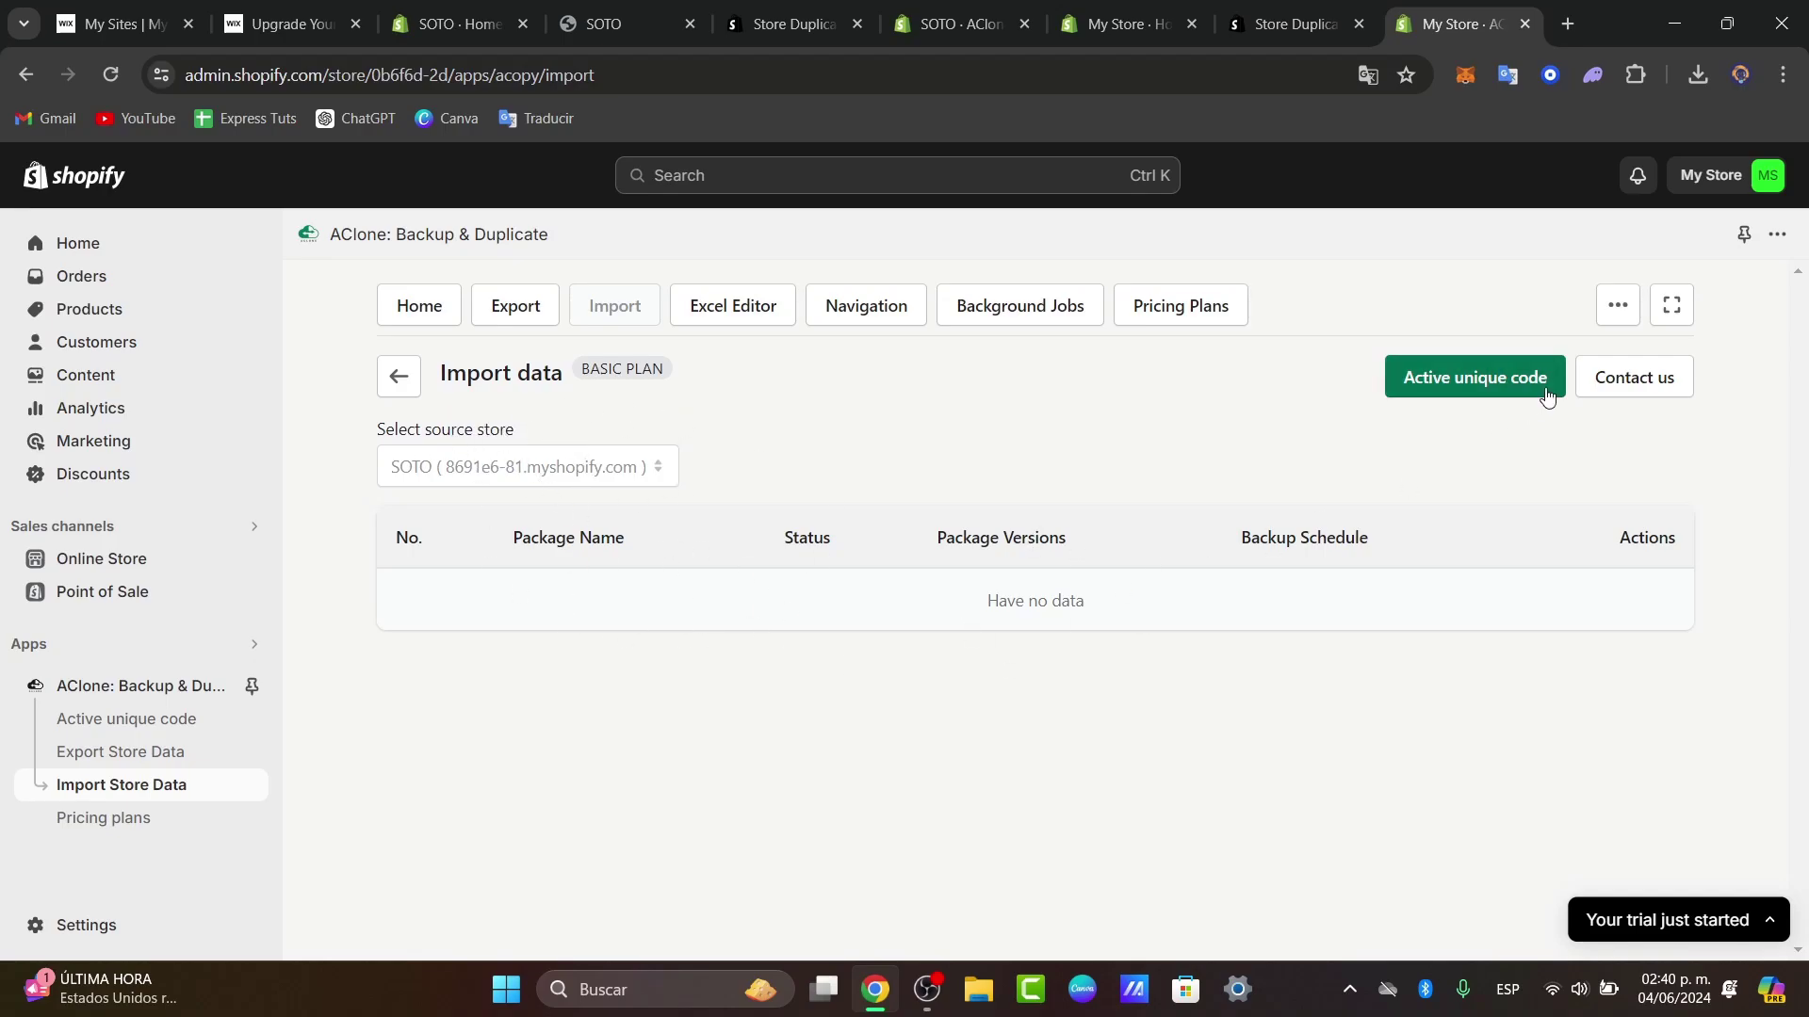
click(1126, 23)
Browse the SOTO storefront's MXN-priced product listings.
click(637, 27)
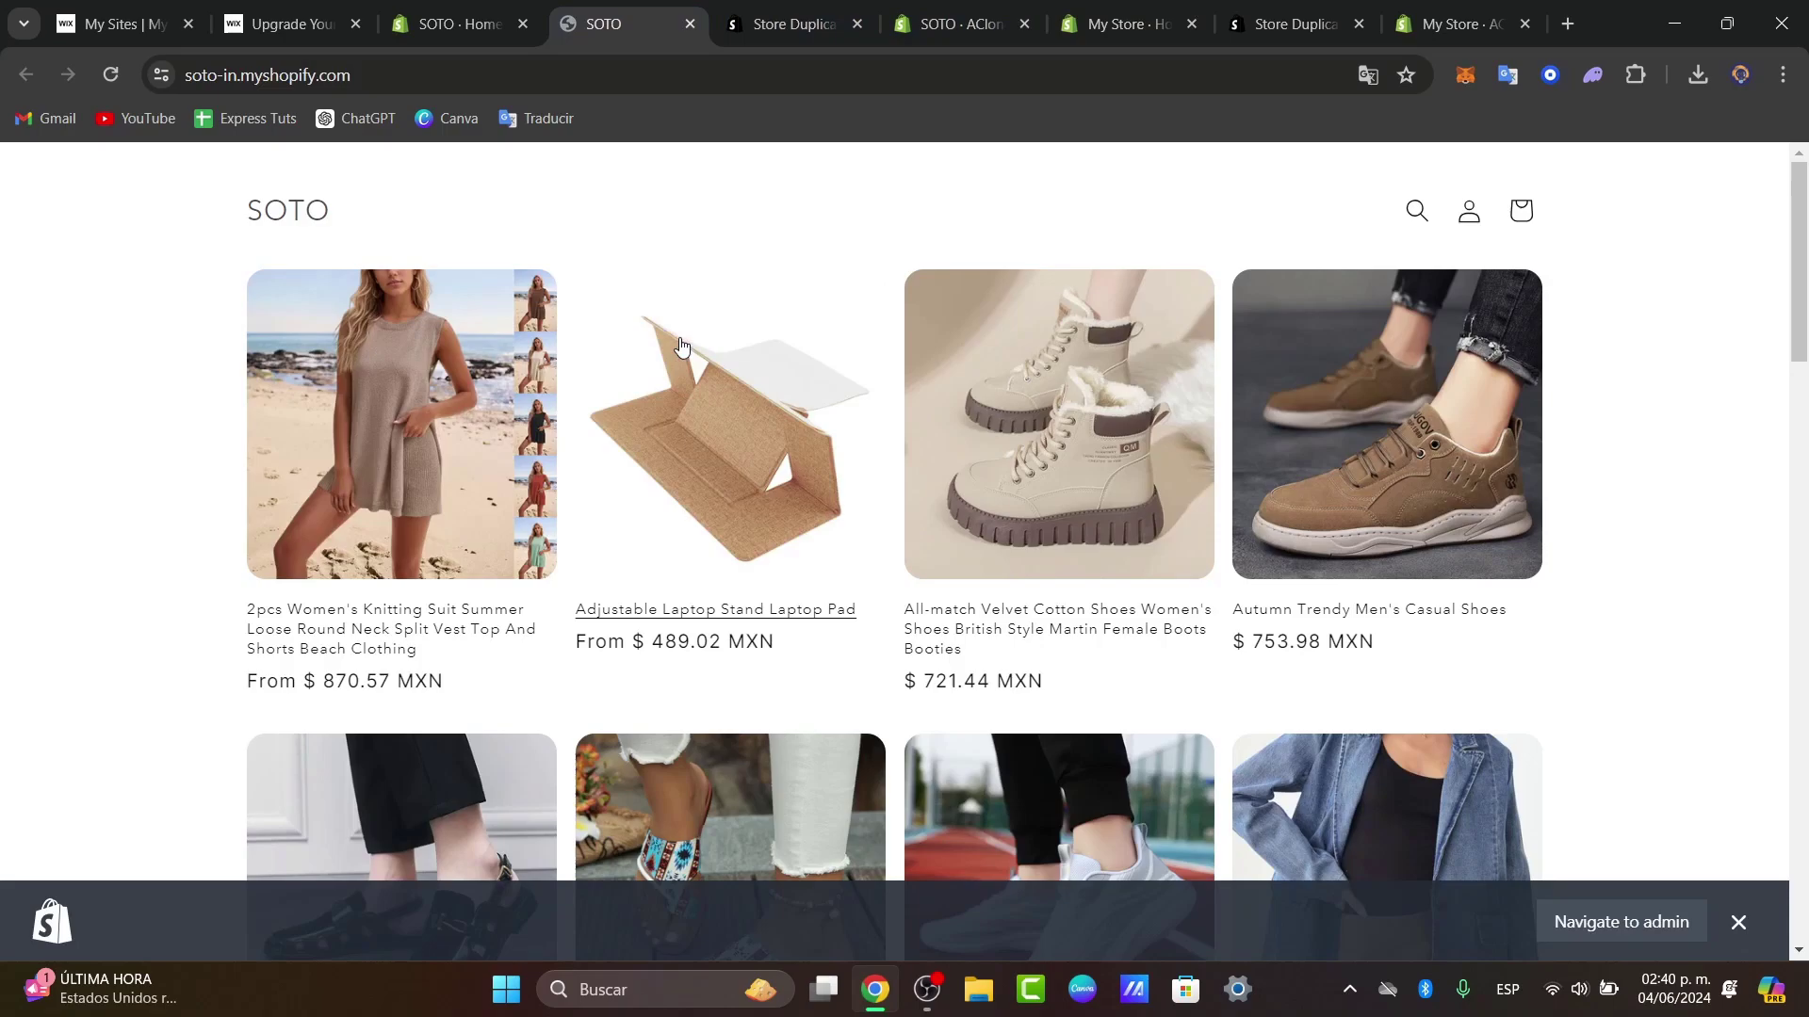
scroll(679, 376, down, 3)
scroll(1057, 439, up, 3)
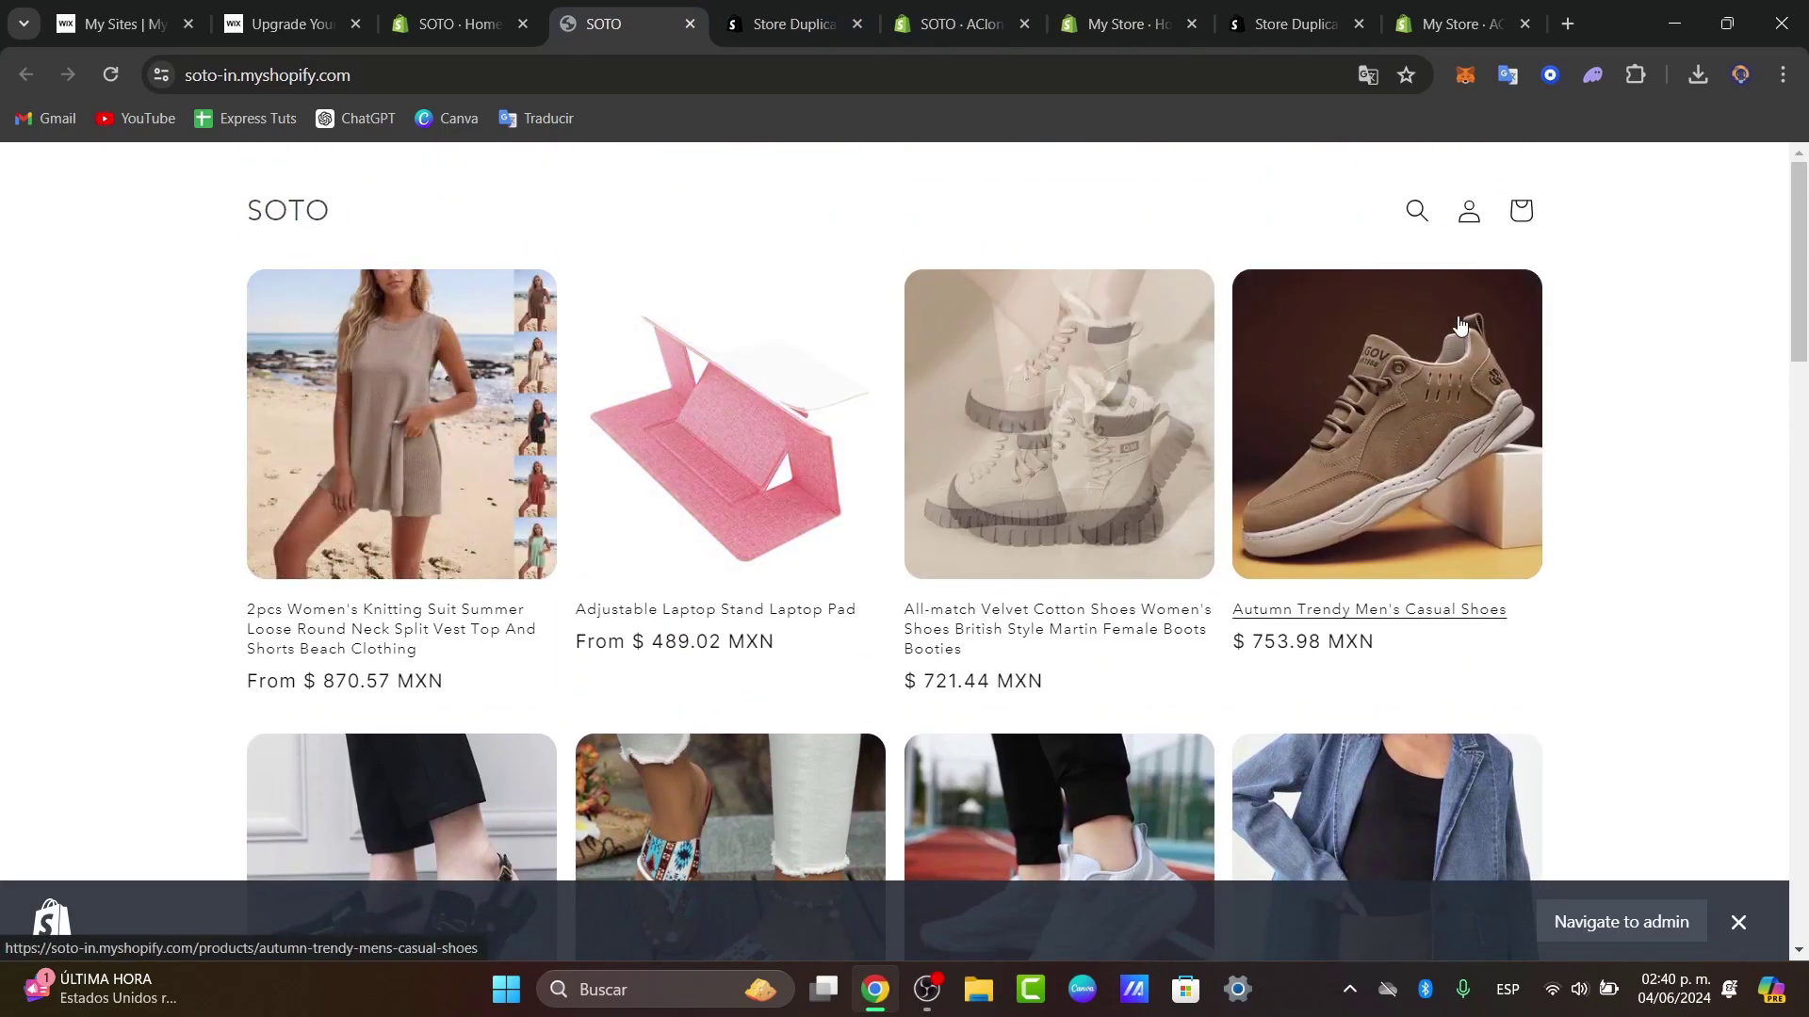
scroll(1352, 674, down, 2)
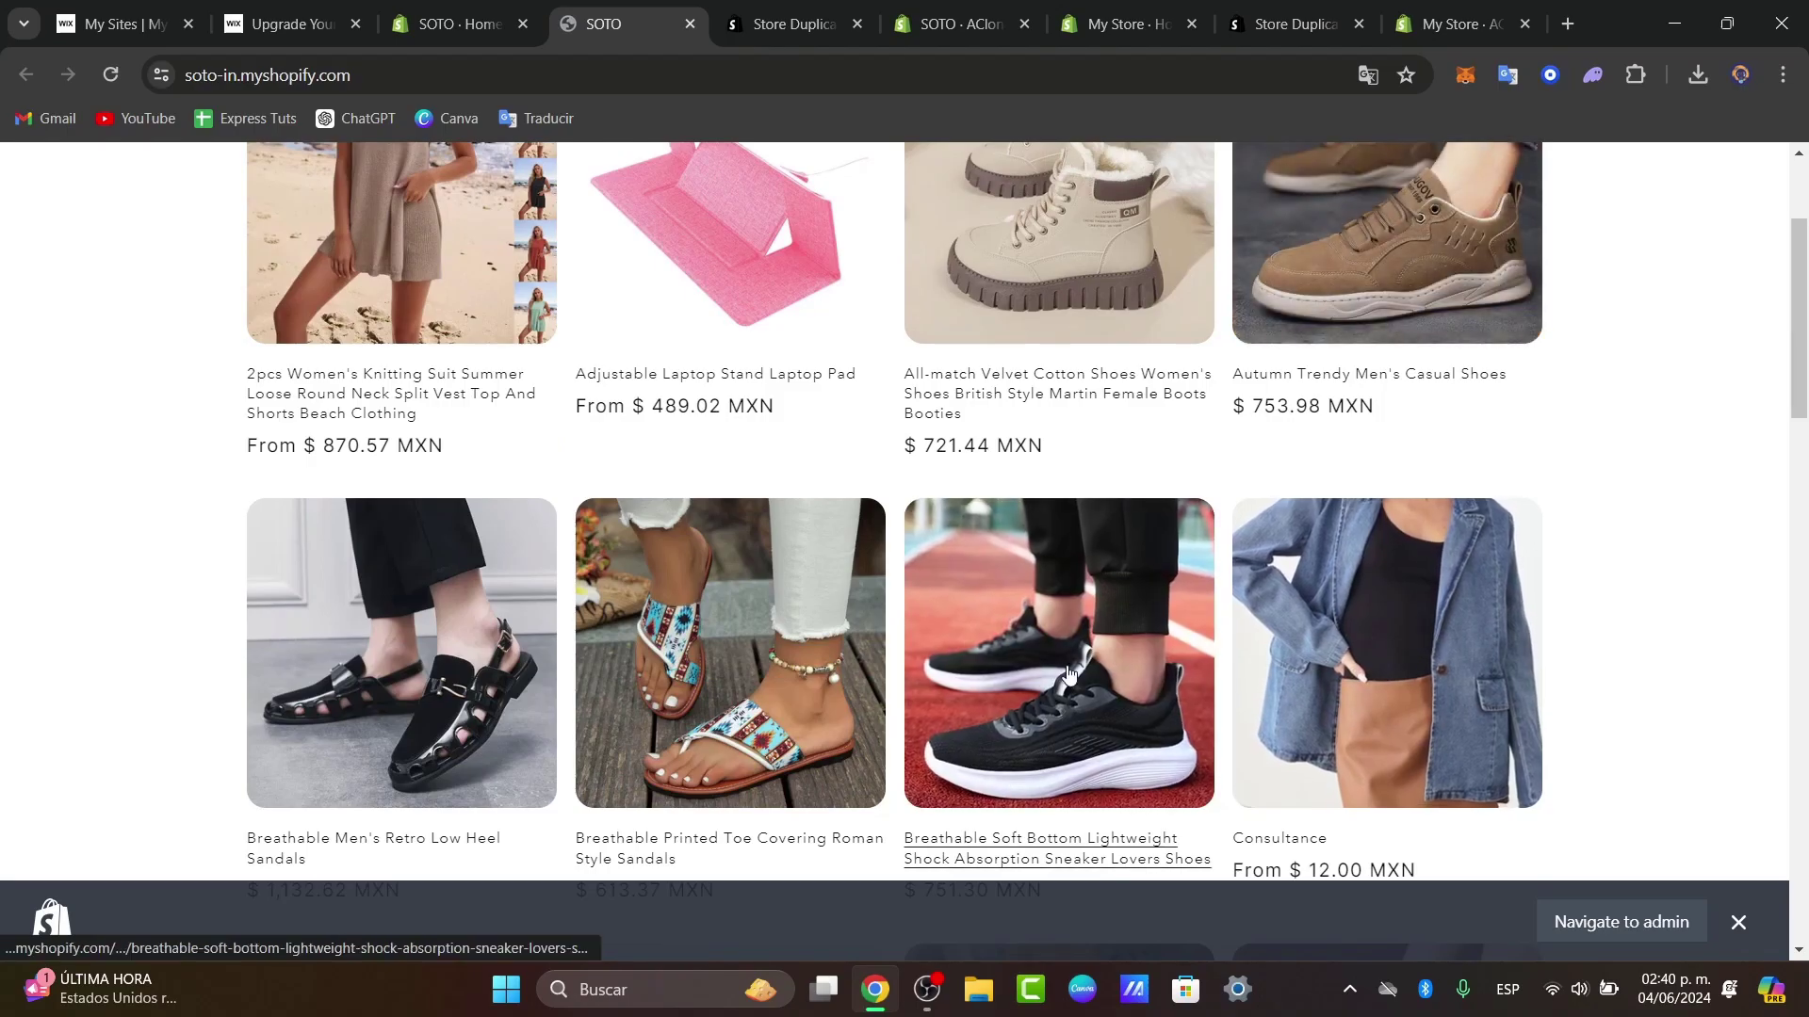
scroll(1083, 650, down, 10)
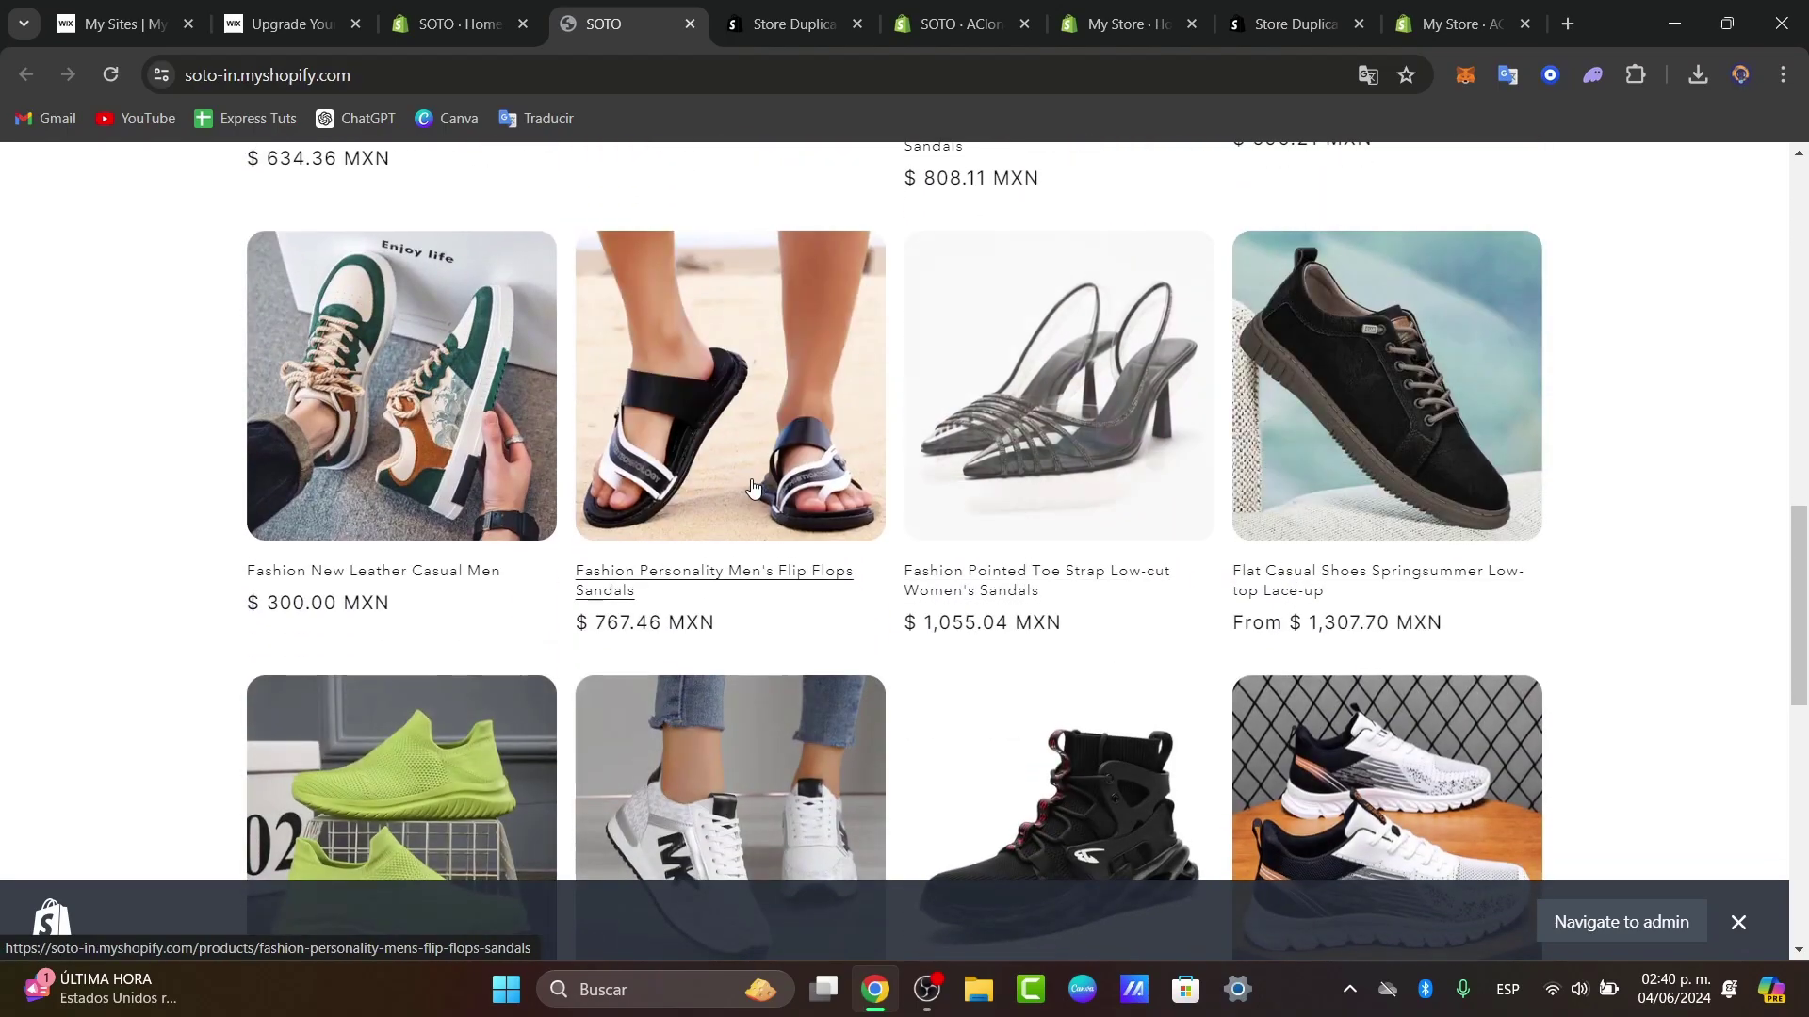
scroll(775, 601, down, 10)
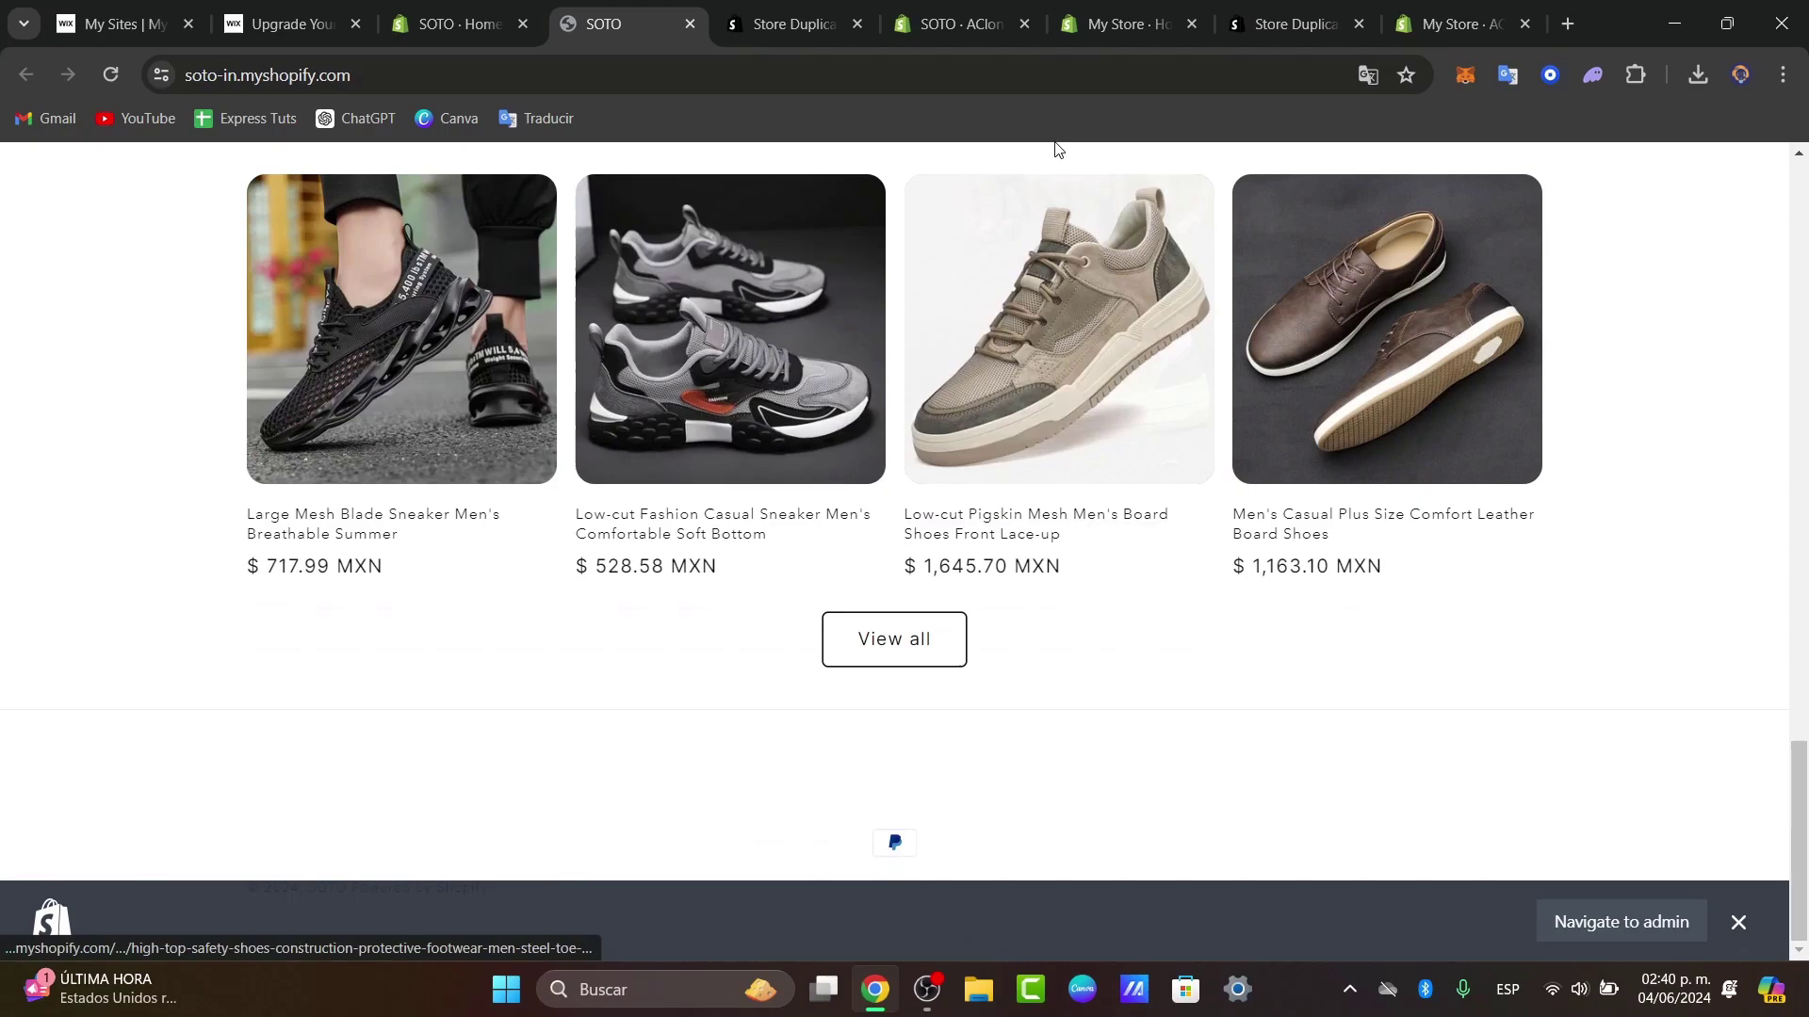
Close the AClone app listing, view SOTO's AClone Export page, then return to AClone Home.
click(826, 7)
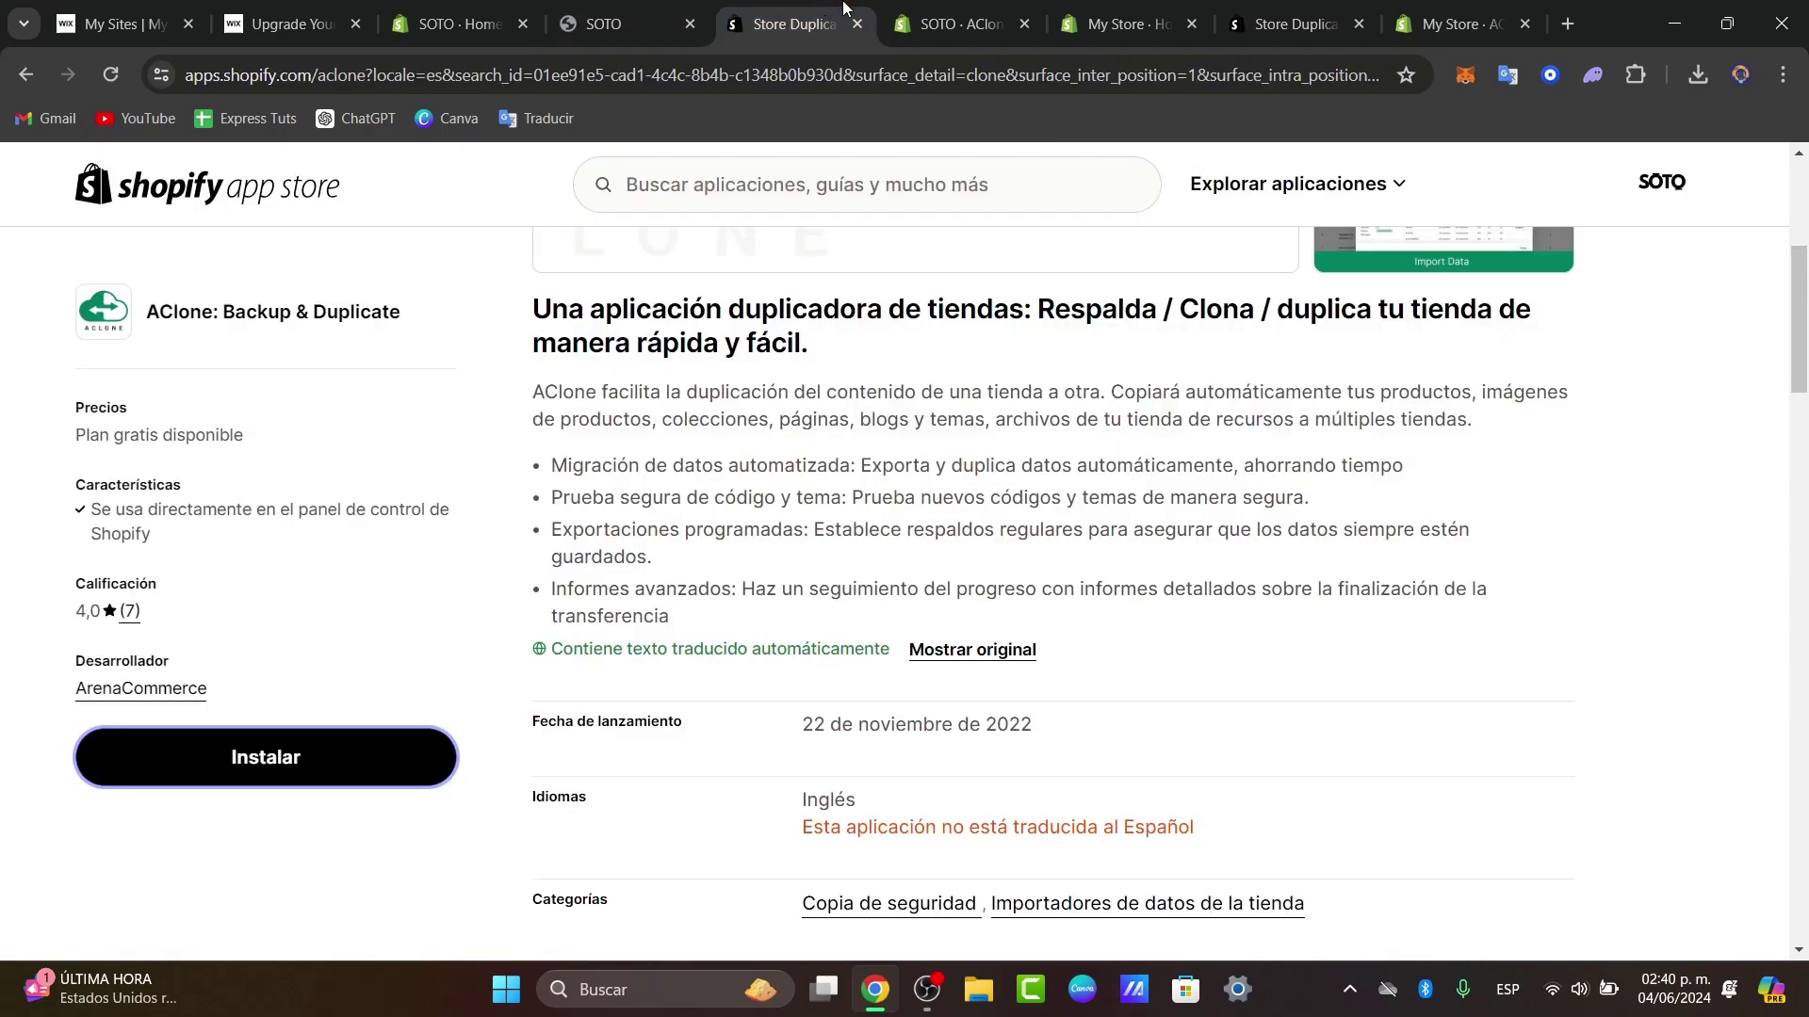
click(861, 26)
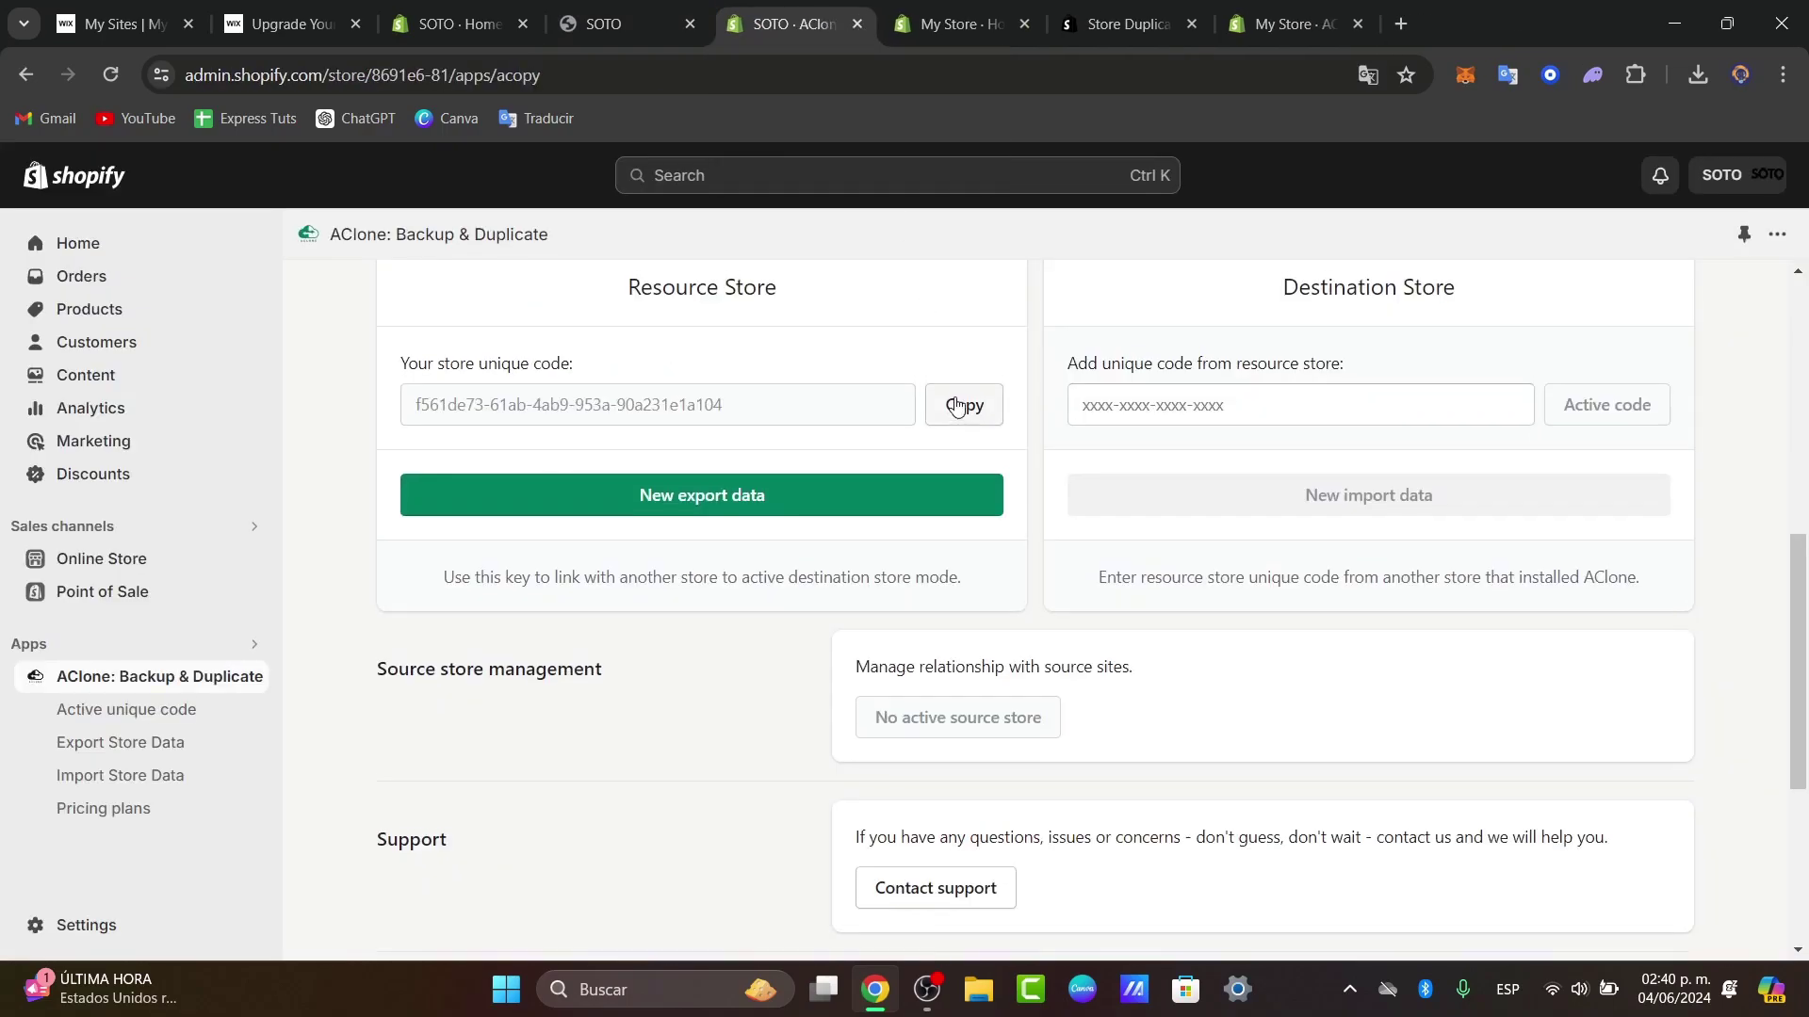
click(521, 313)
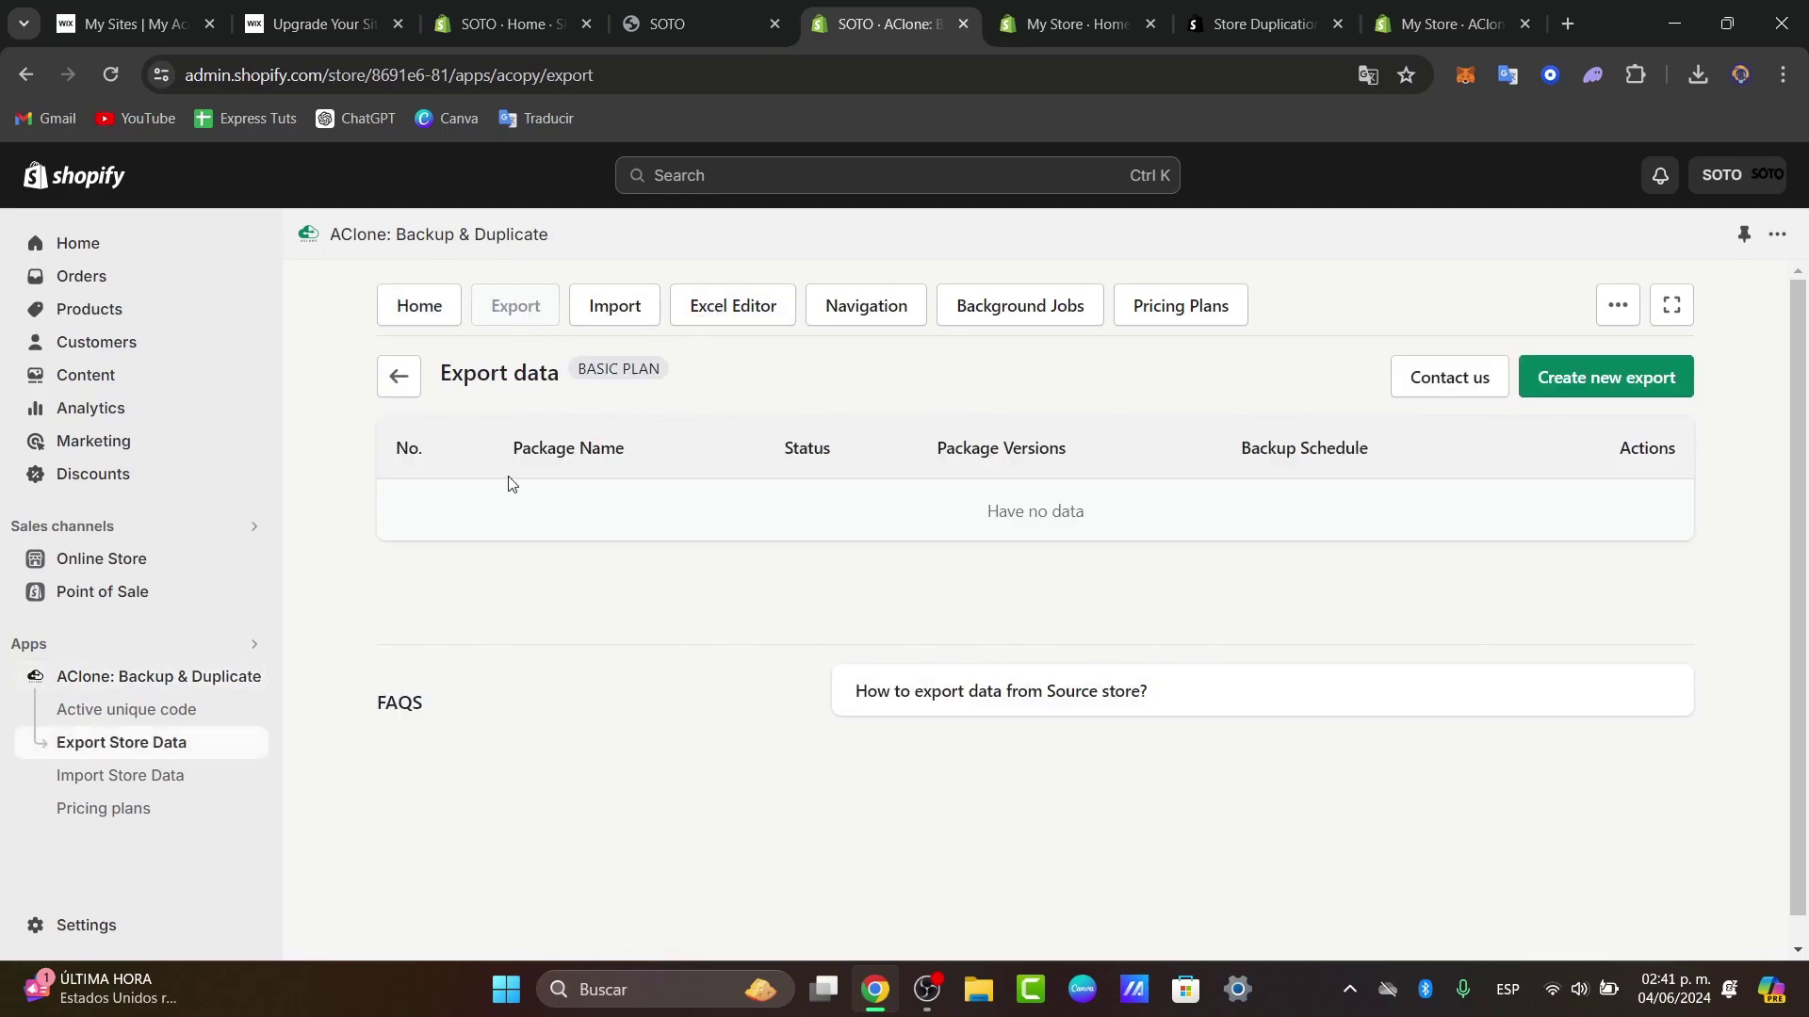
click(399, 376)
scroll(1063, 495, down, 4)
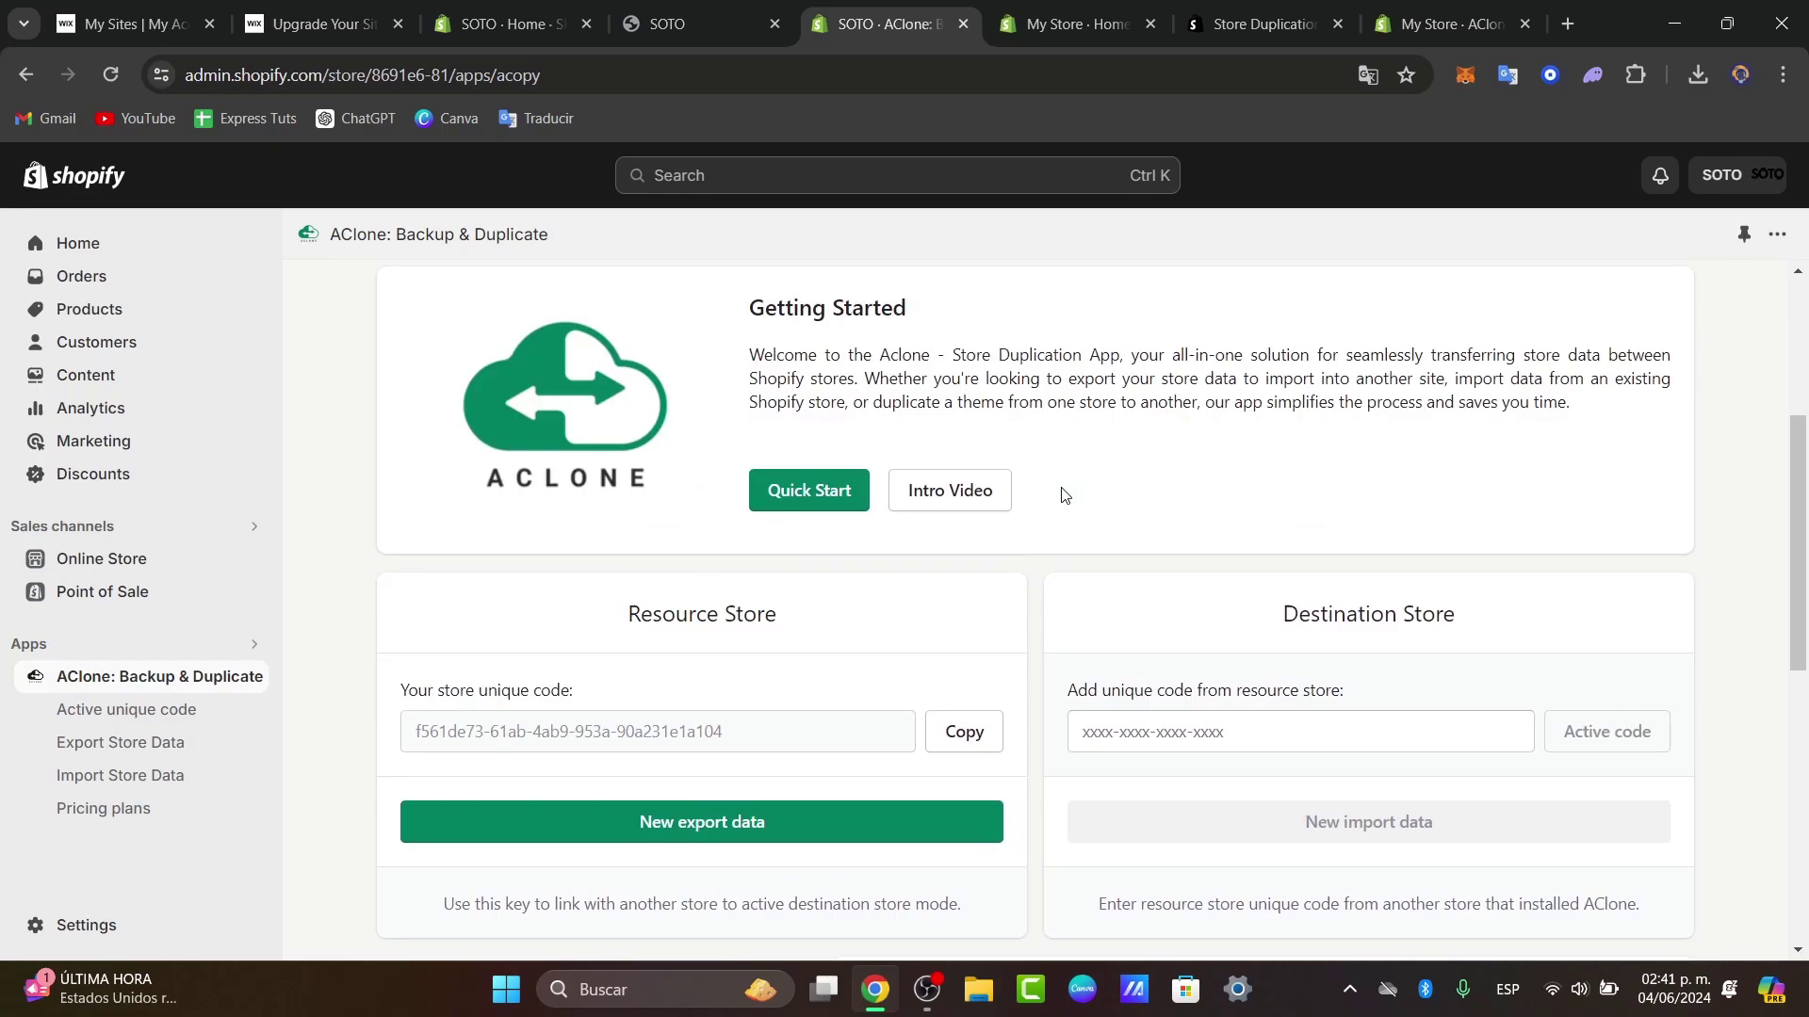
scroll(1063, 495, down, 7)
scroll(1064, 529, up, 11)
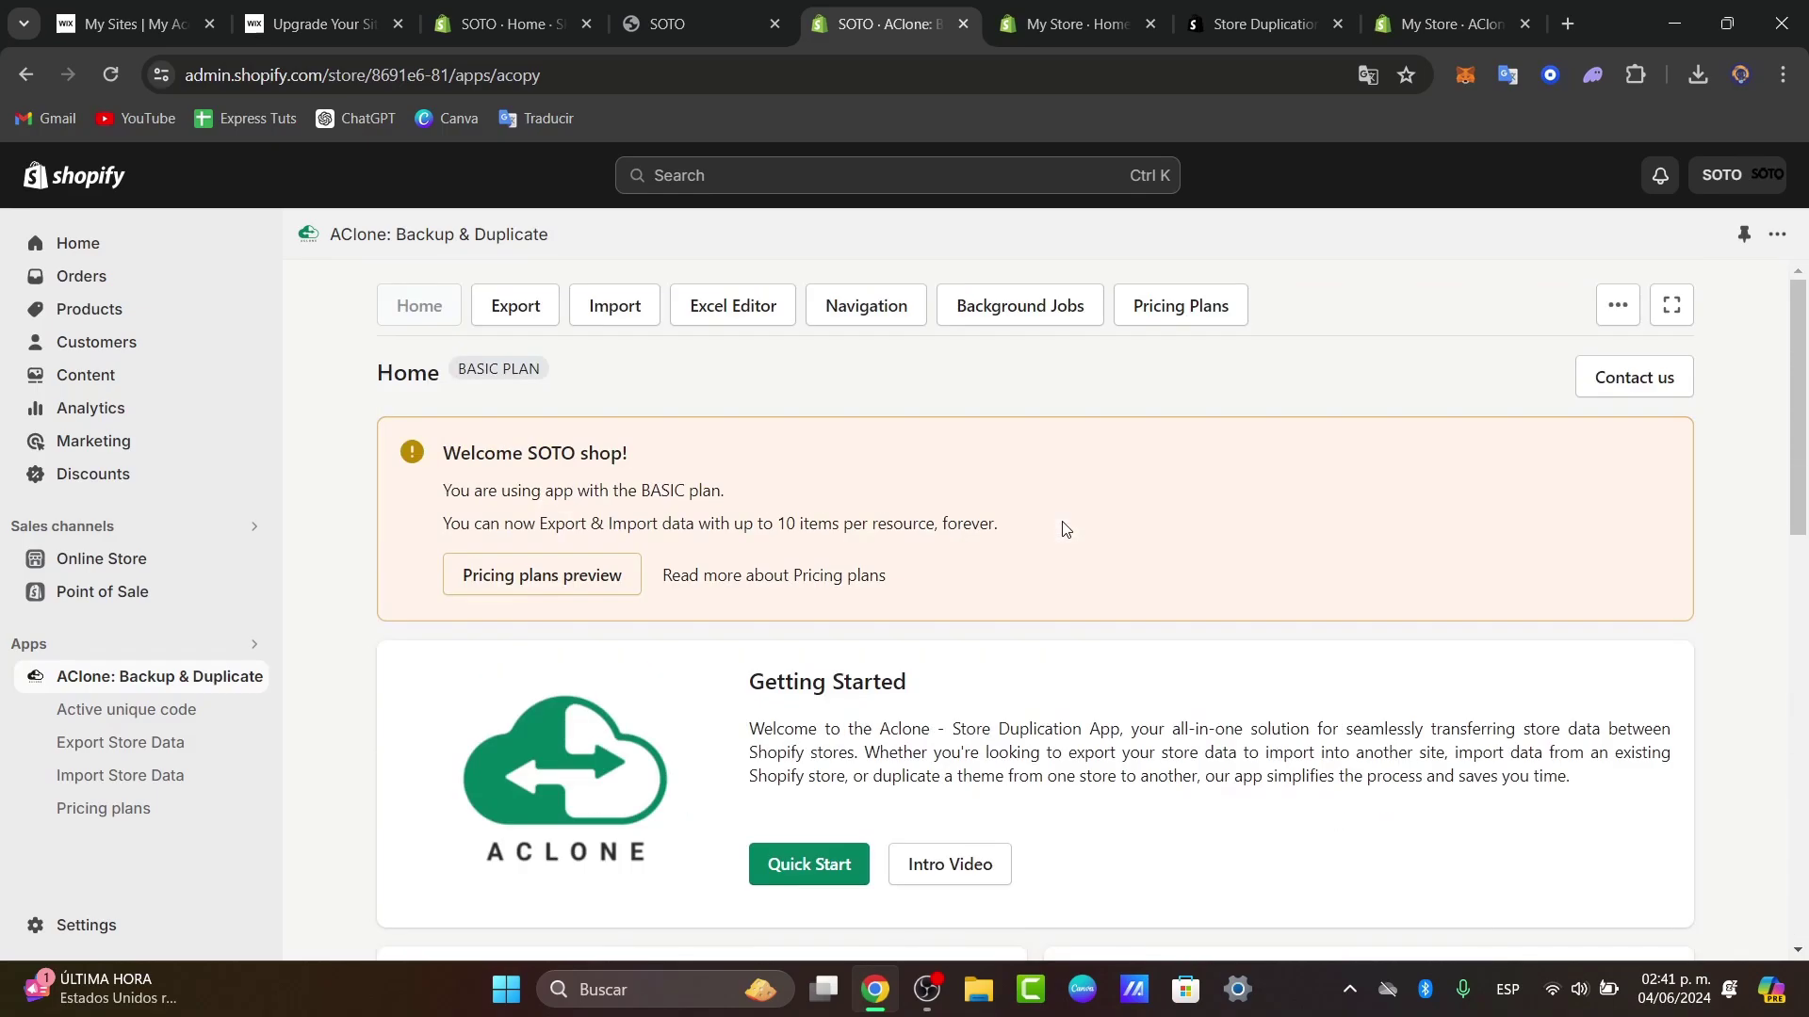
Review SOTO's product list of shoes, clothing and a laptop stand, then return to the new store.
click(1045, 29)
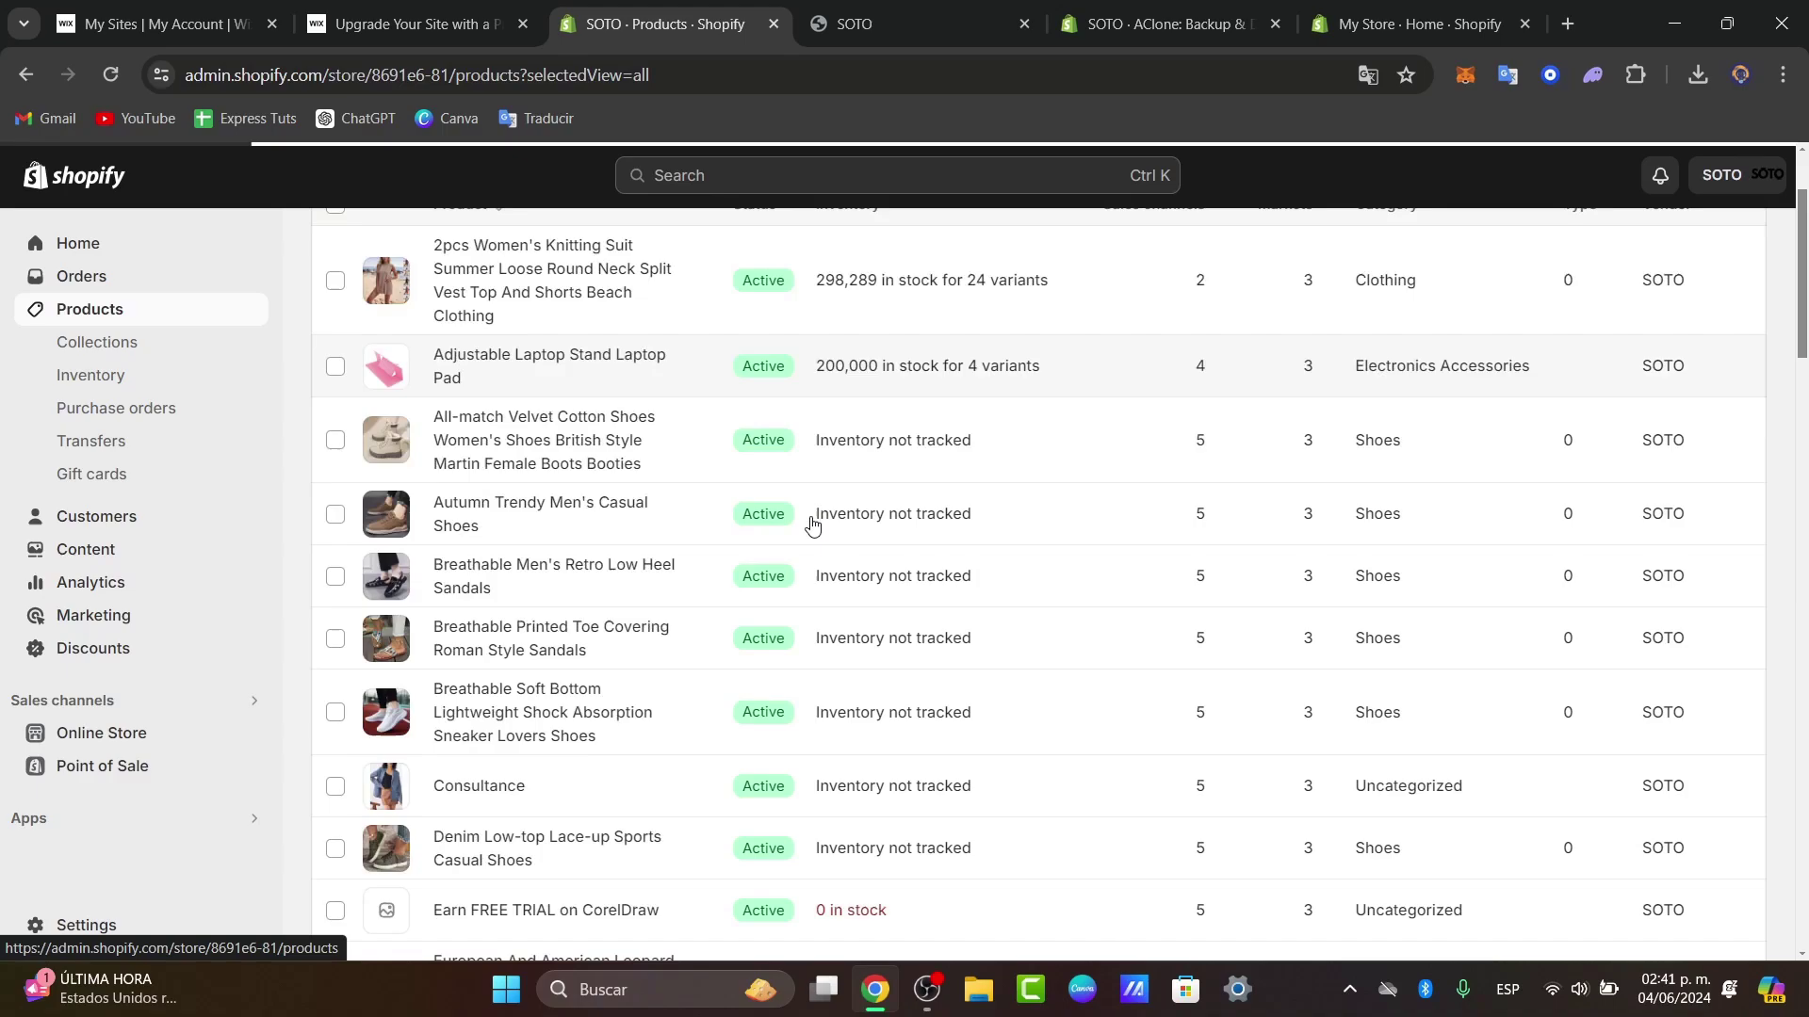
scroll(834, 448, down, 20)
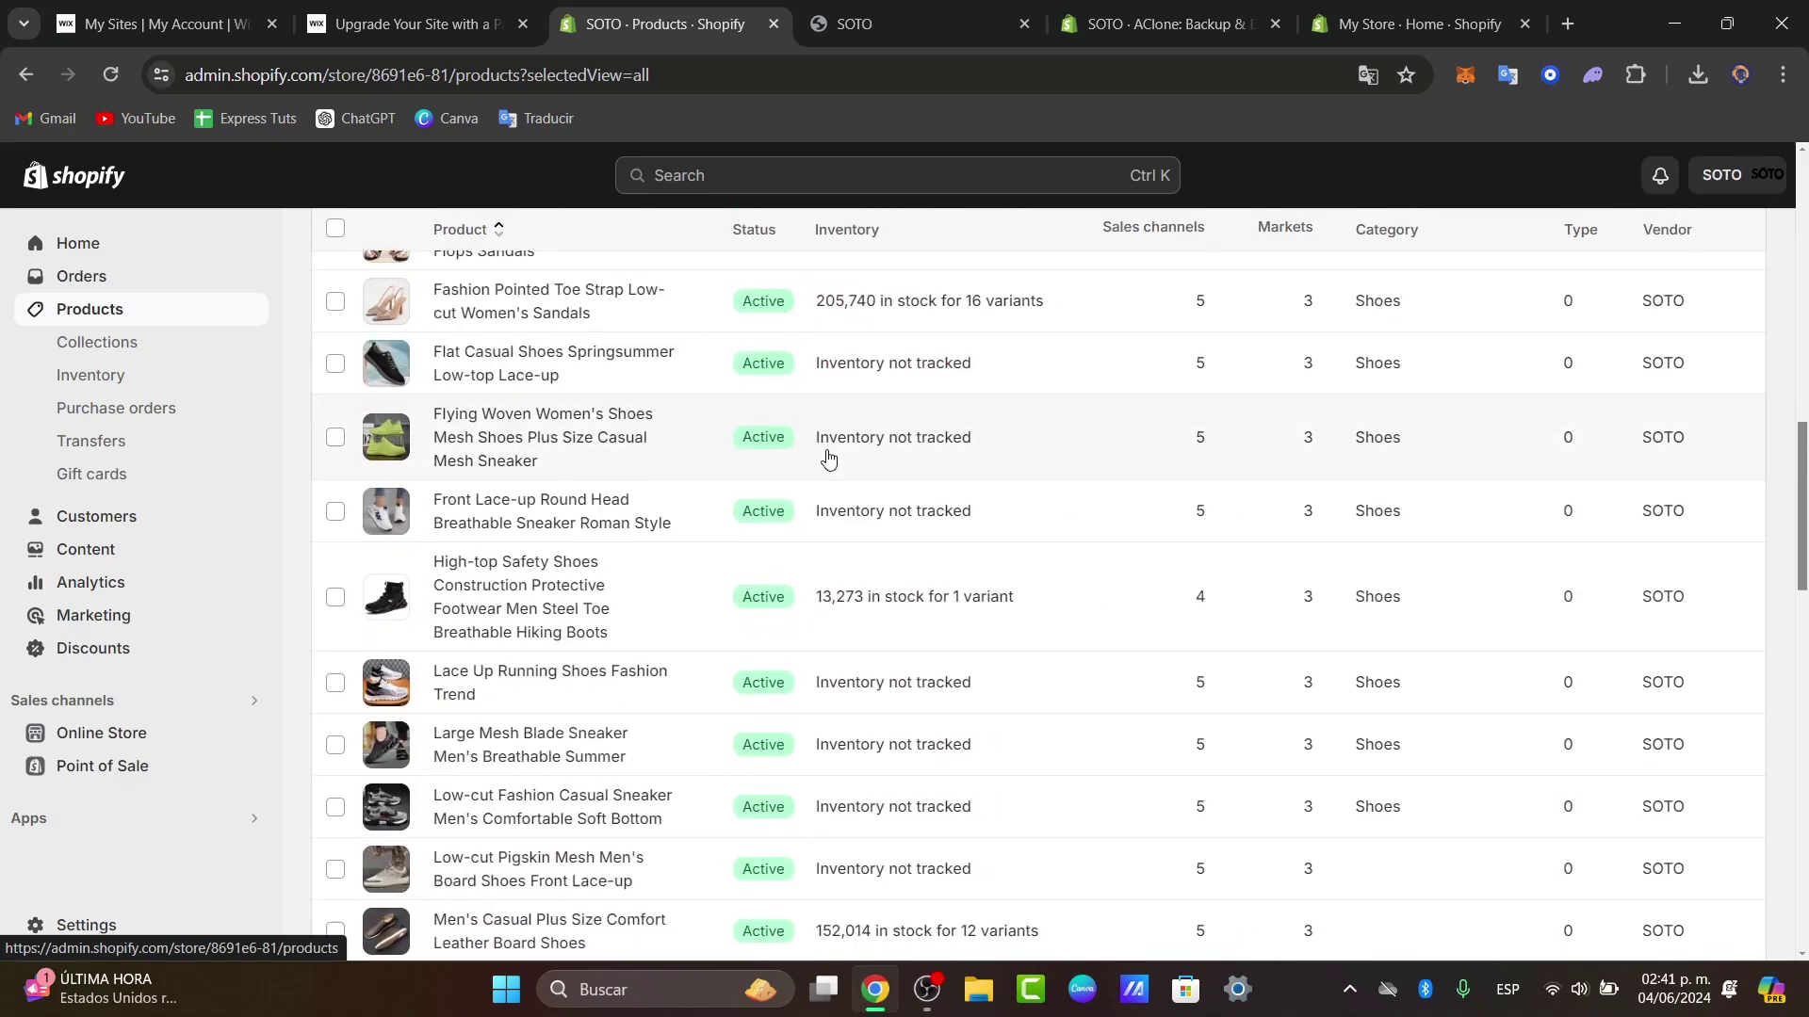
scroll(834, 448, down, 3)
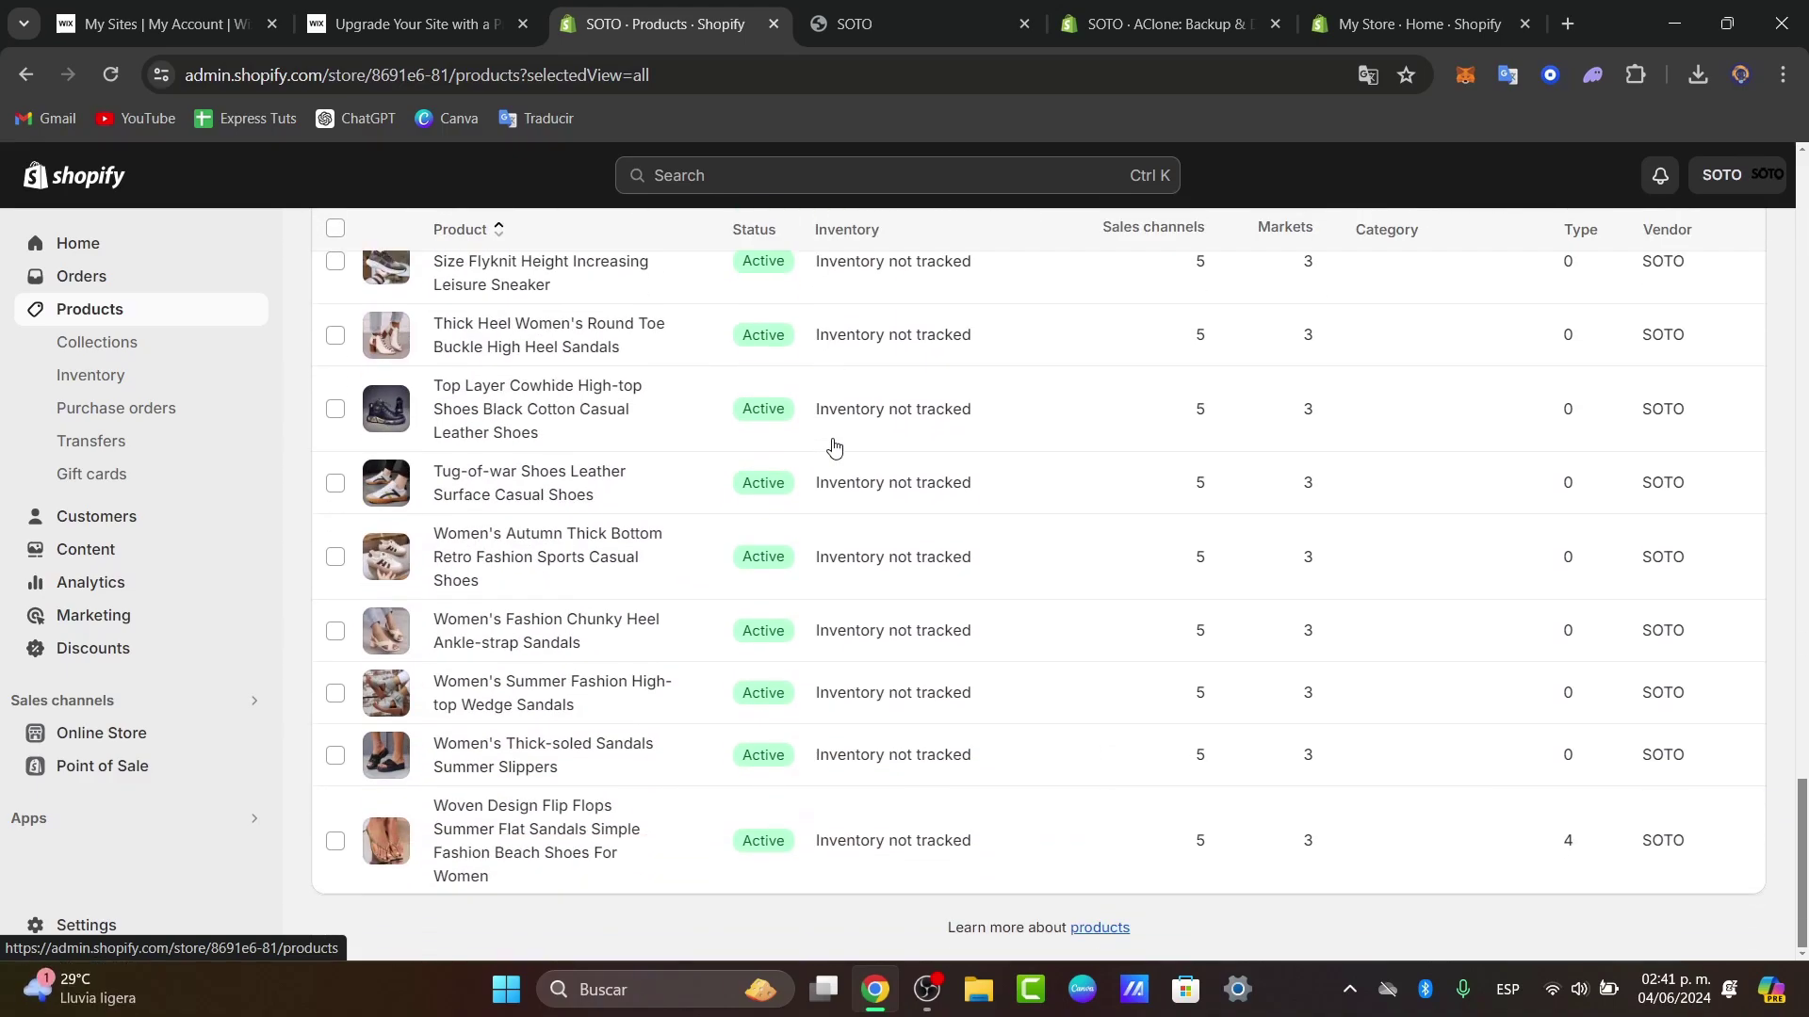
scroll(1241, 365, up, 20)
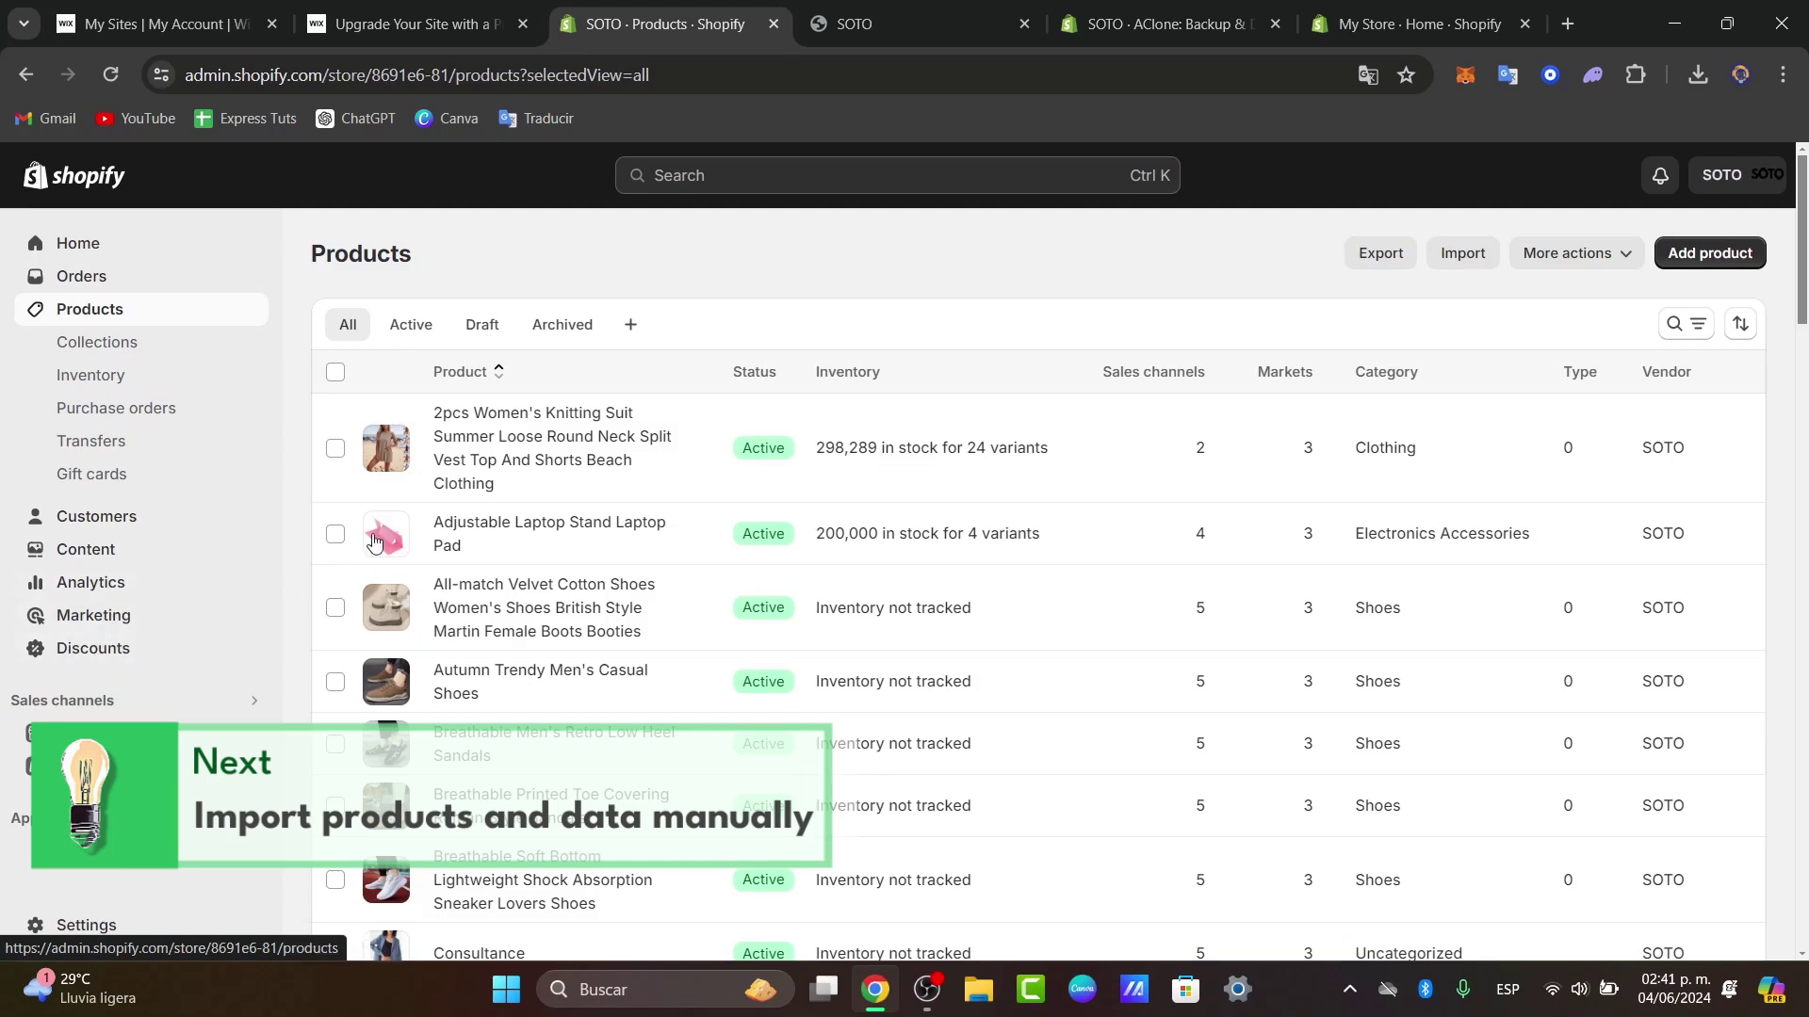
click(1408, 19)
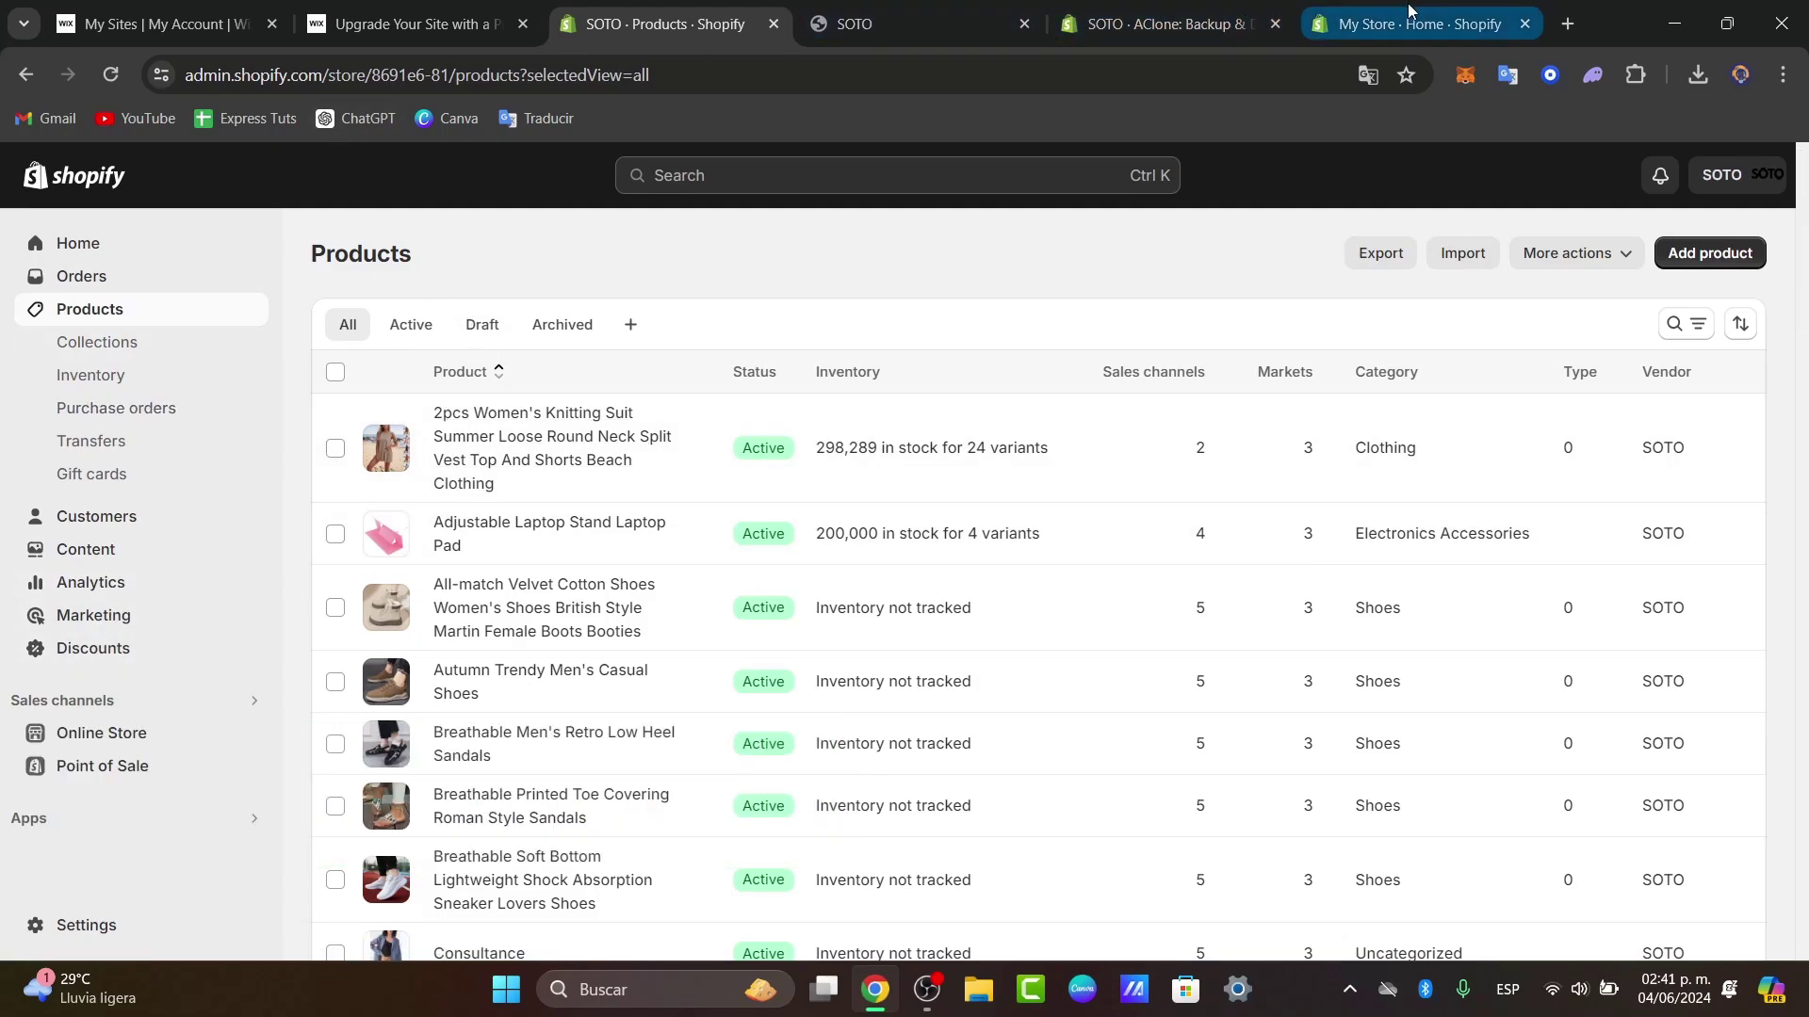
Go to the new store's empty Products page and open the Import products by CSV dialog.
click(98, 311)
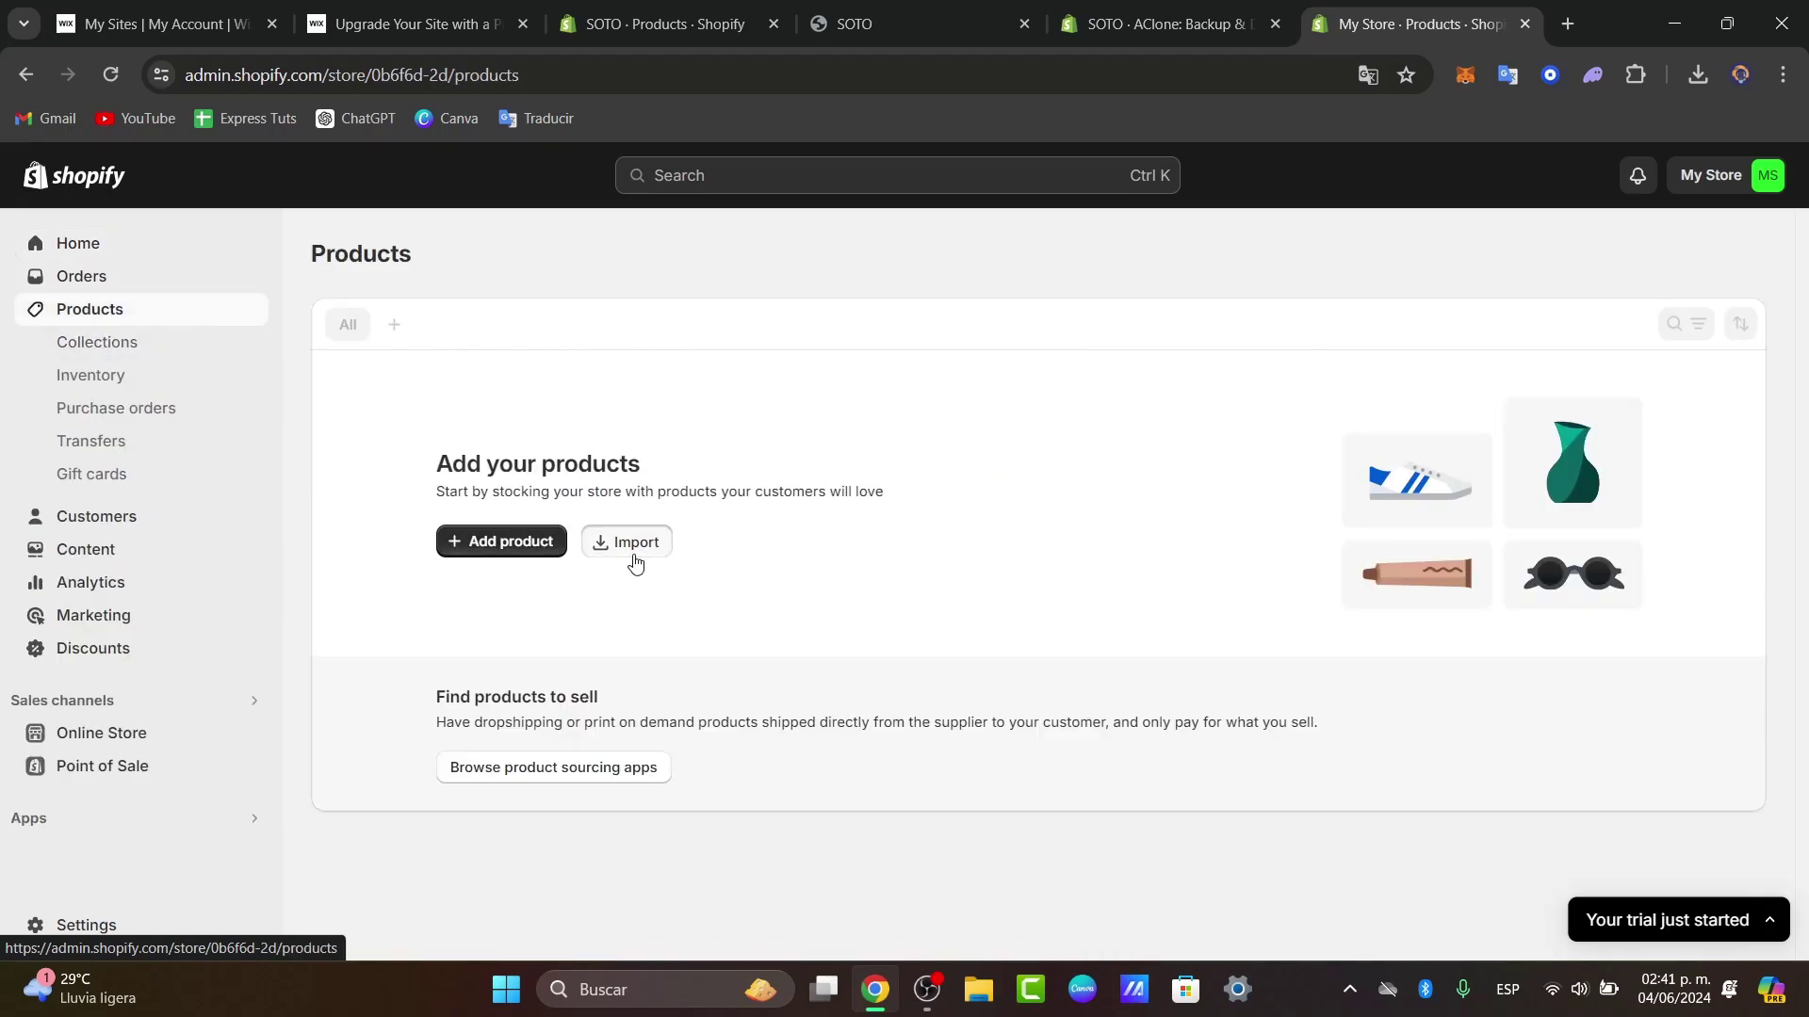
click(611, 549)
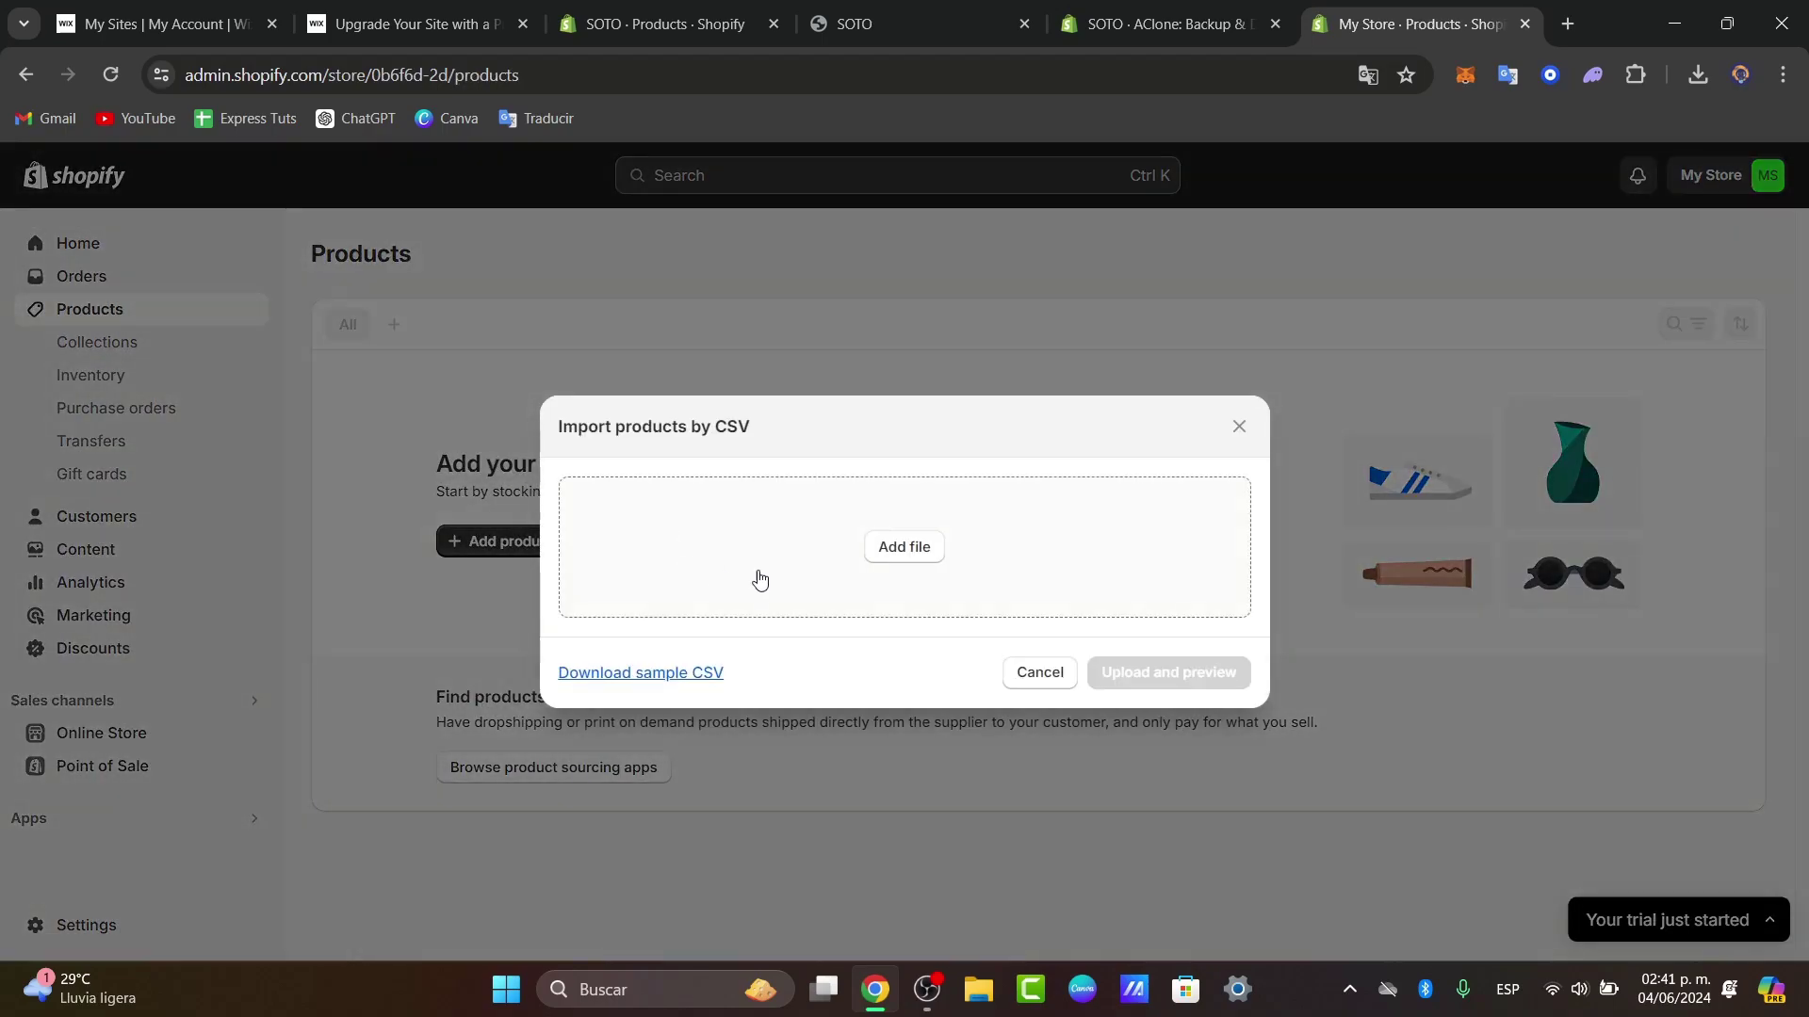
double_click(720, 427)
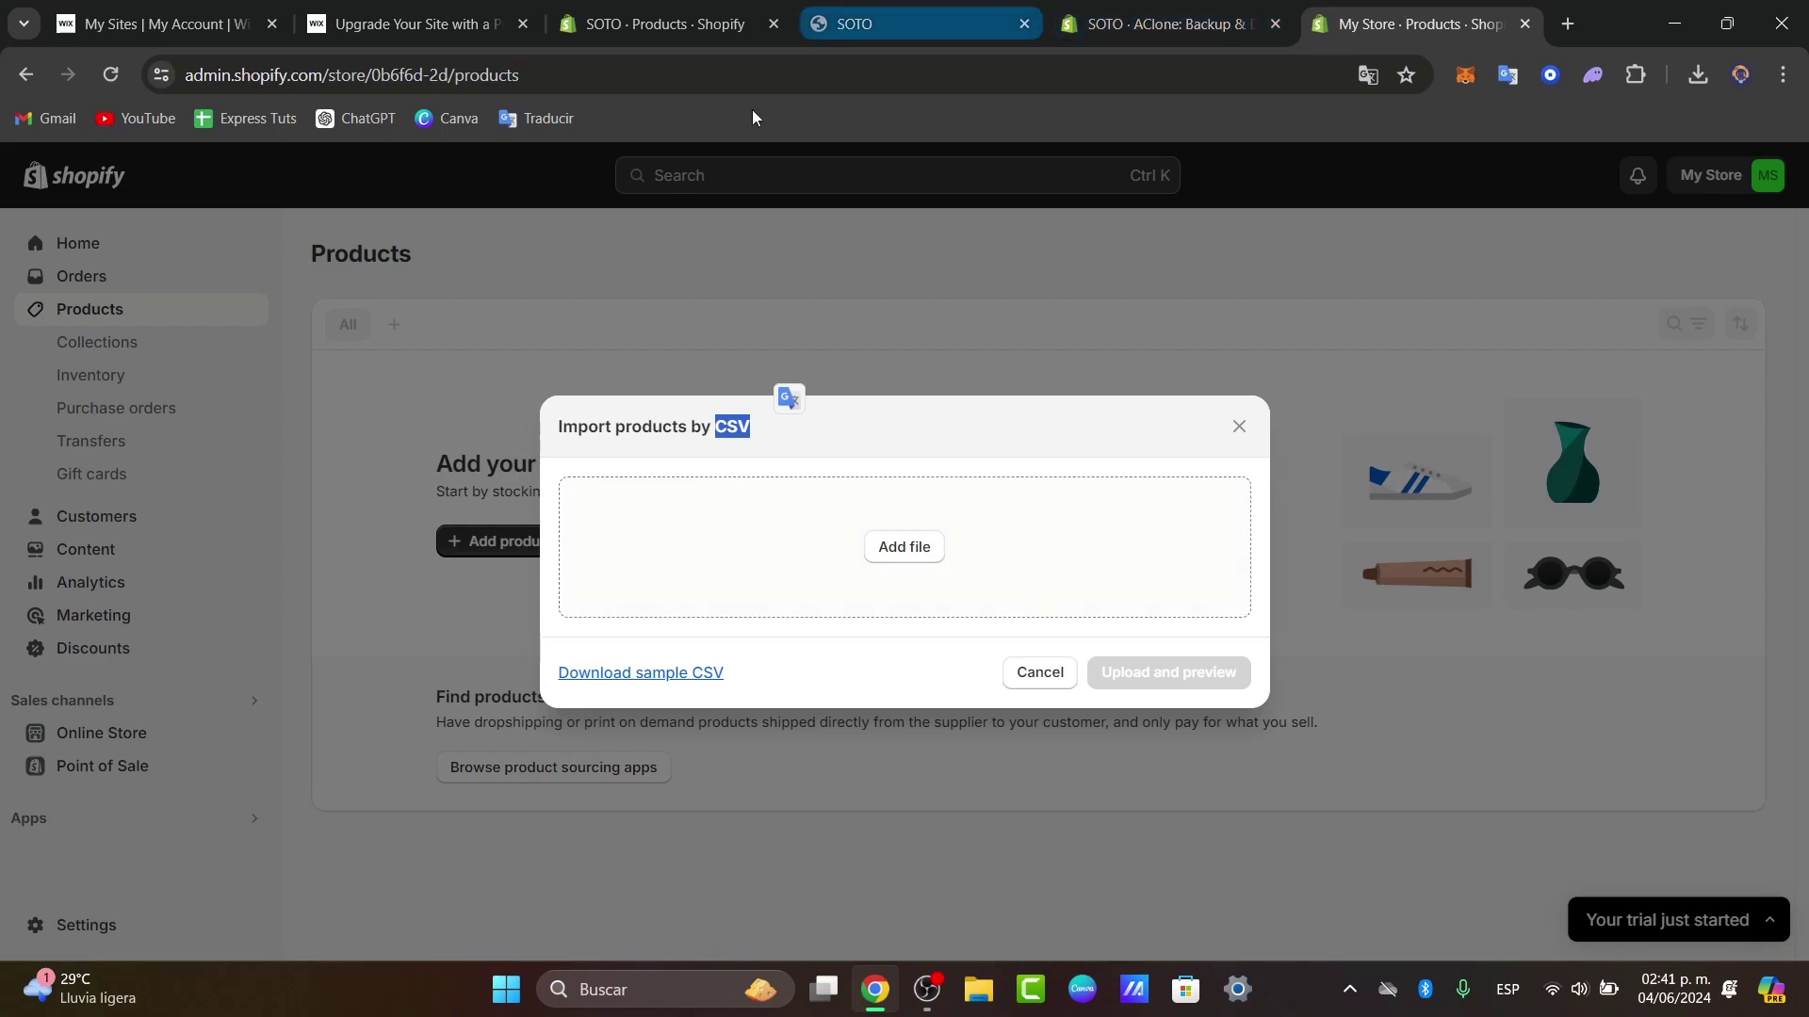